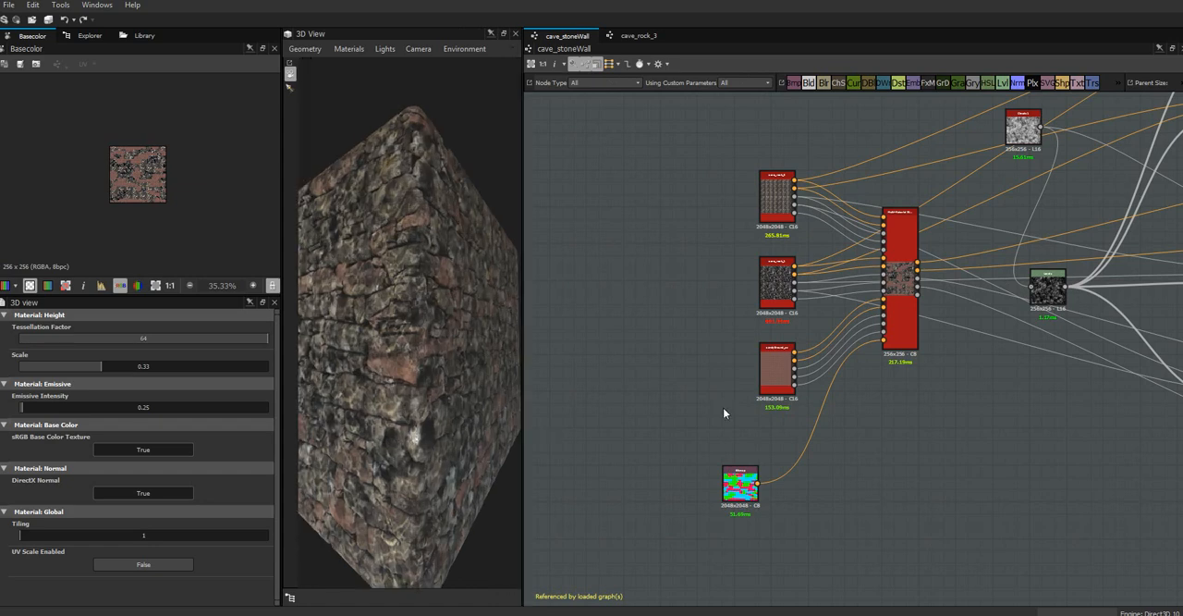
# Preview the cave_rock_3 and cave_rock_1 material textures in the 2D view.
pyautogui.scroll(4, 877, 405)
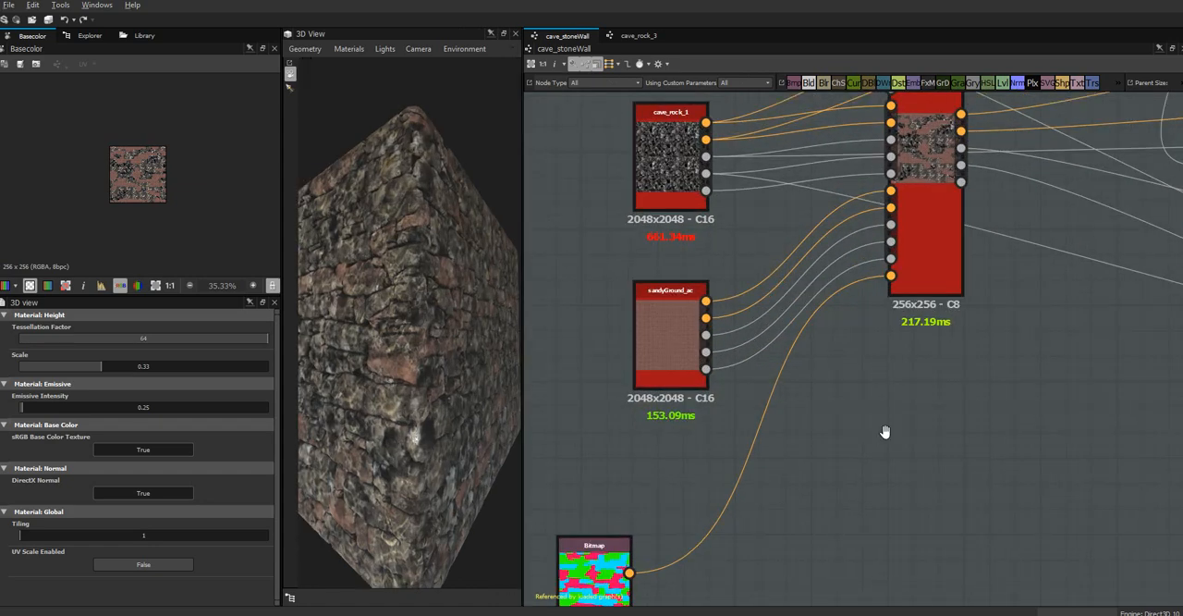
pyautogui.moveTo(884, 431); pyautogui.dragTo(940, 558, button='middle')
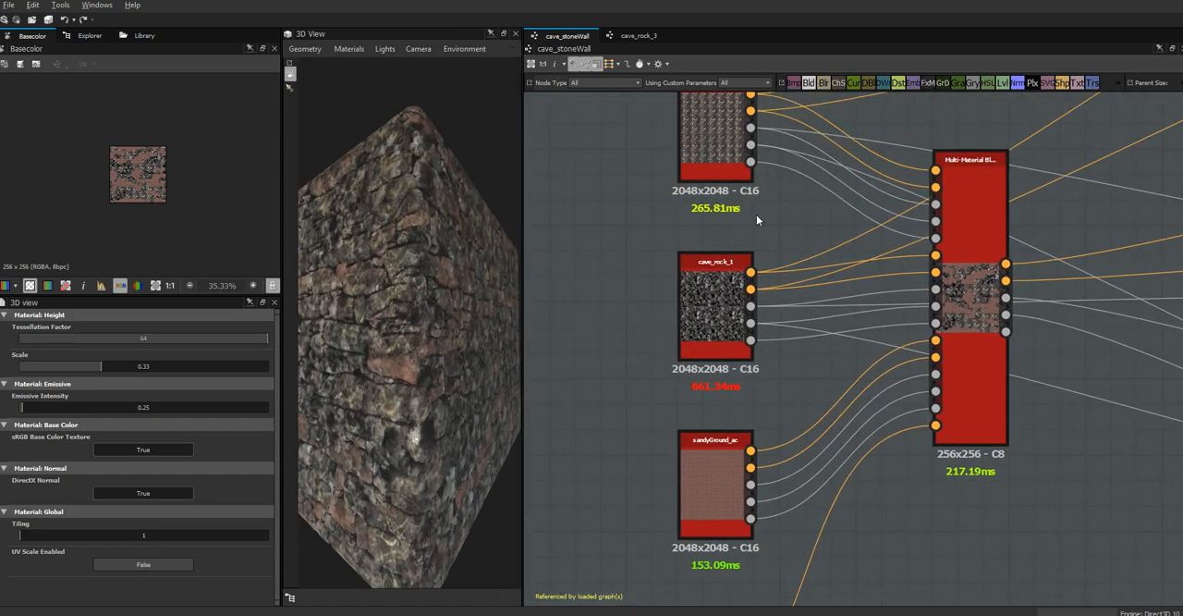
pyautogui.click(719, 118)
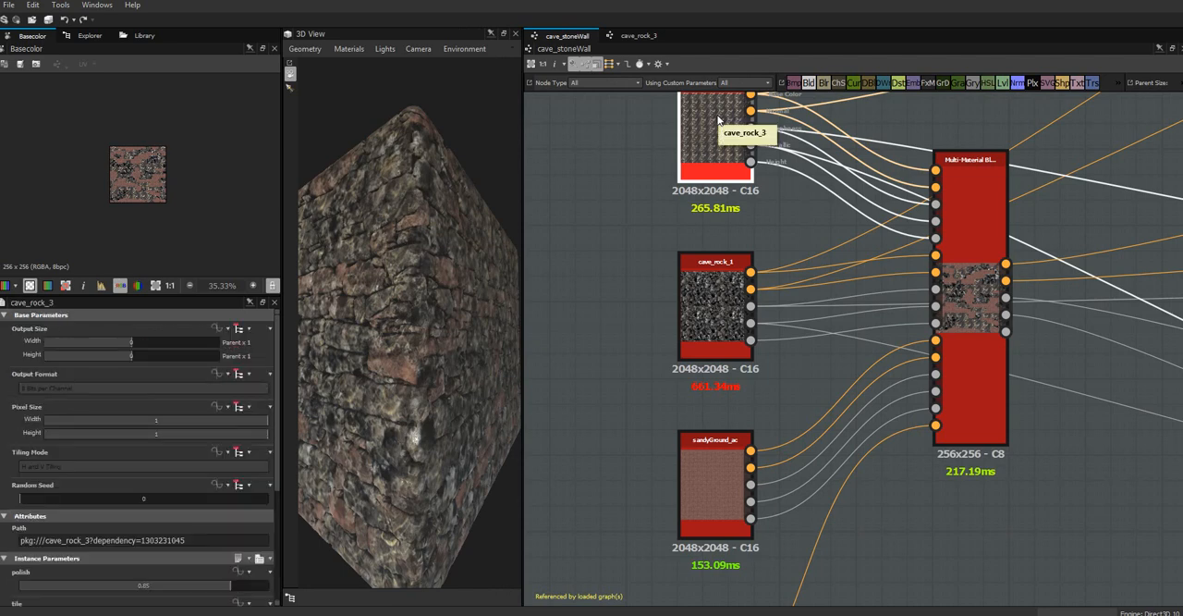
pyautogui.doubleClick(718, 120)
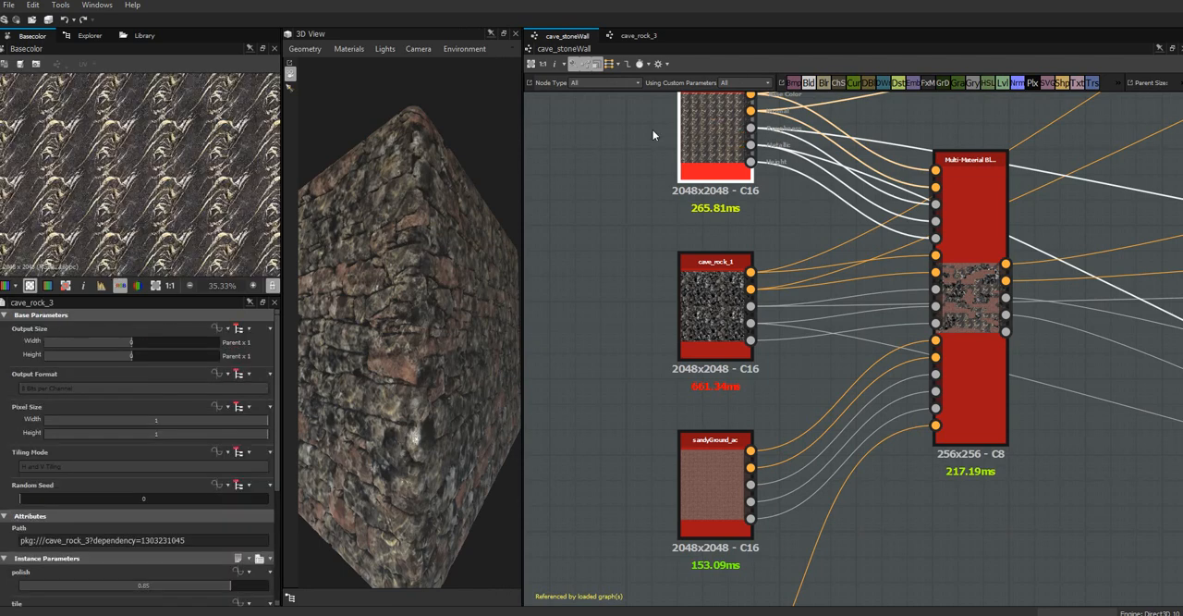
pyautogui.click(712, 306)
pyautogui.doubleClick(712, 307)
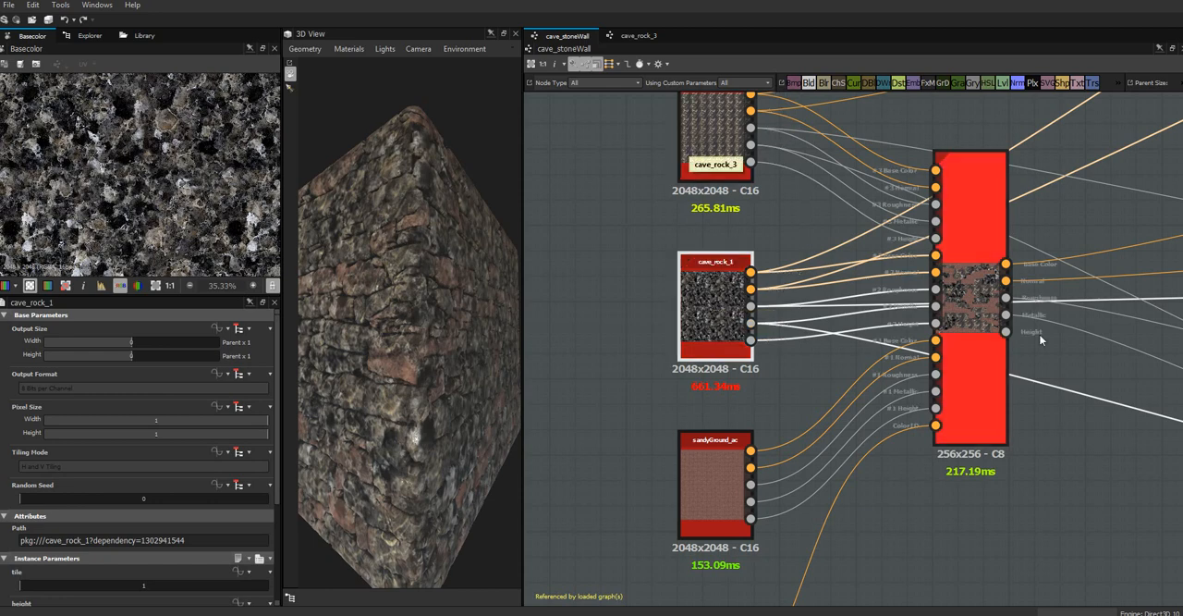
# Examine the Multi-Material Blend node, the stone wall render in the 3D view, and the Clouds and Levels nodes.
pyautogui.moveTo(1094, 347); pyautogui.dragTo(967, 386, button='middle')
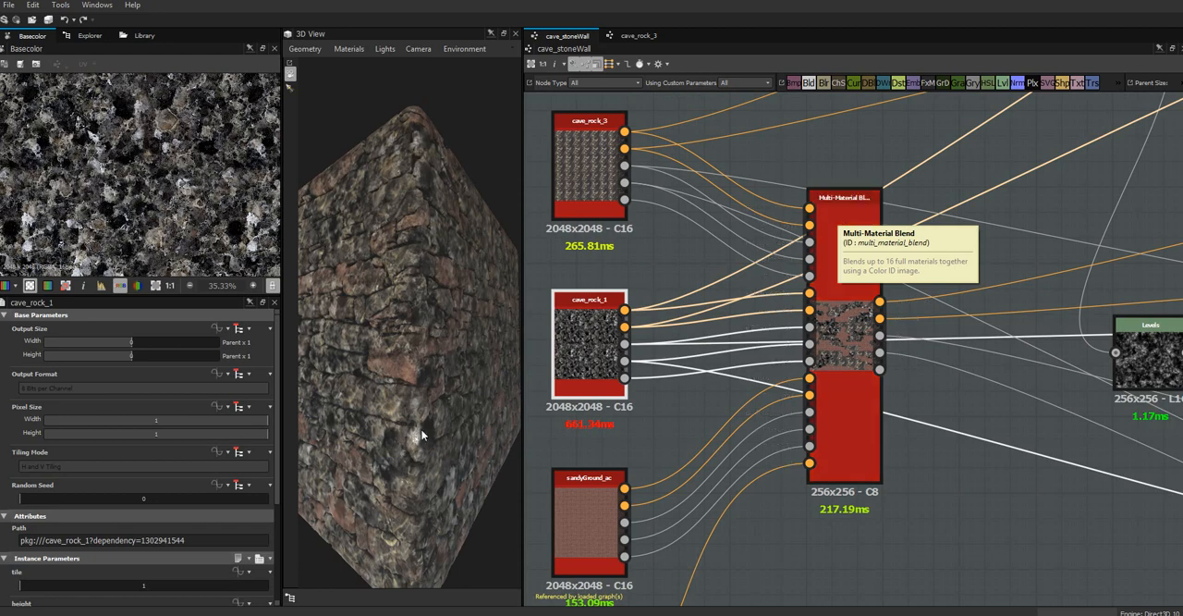
pyautogui.moveTo(448, 434); pyautogui.dragTo(482, 254)
pyautogui.moveTo(508, 205); pyautogui.dragTo(509, 238)
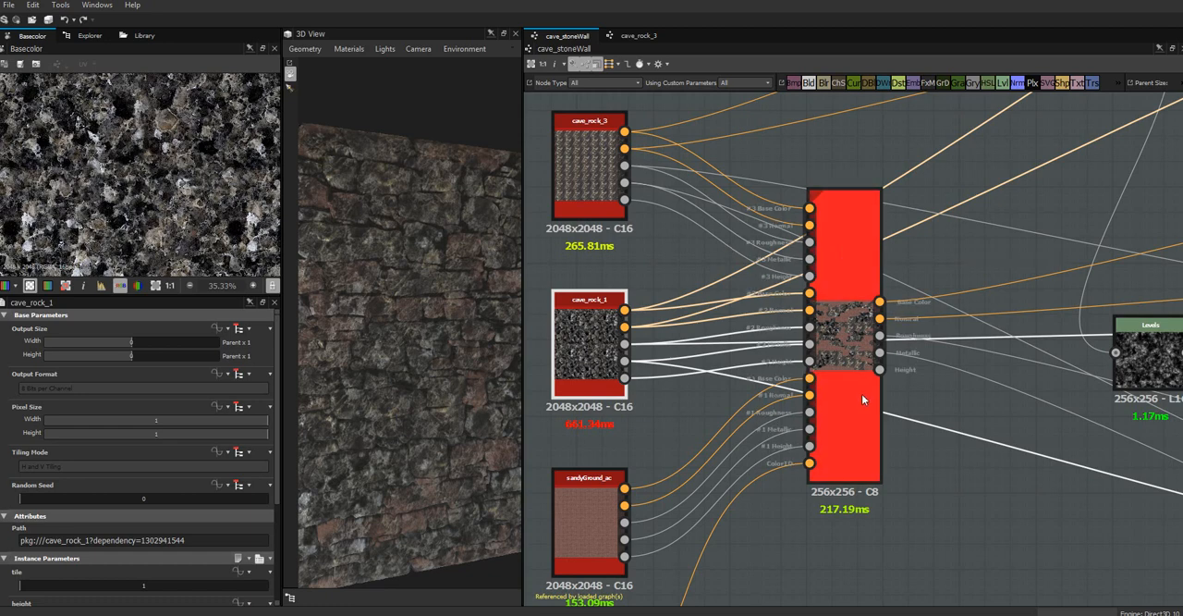
pyautogui.moveTo(1003, 483); pyautogui.dragTo(873, 527, button='middle')
pyautogui.scroll(-4, 857, 483)
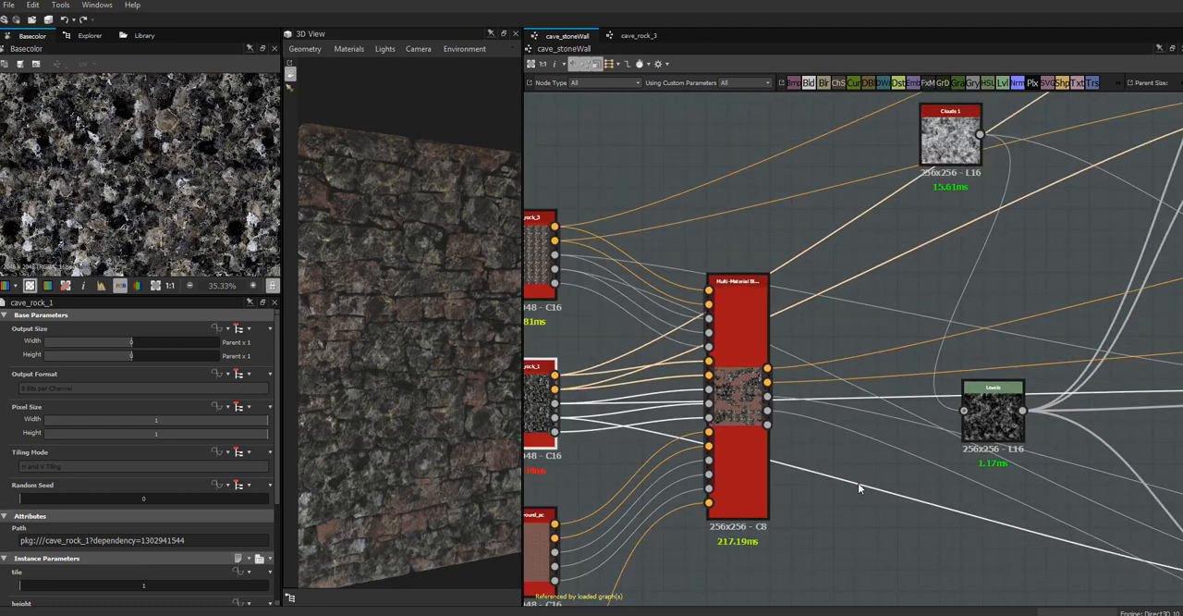
pyautogui.moveTo(806, 470); pyautogui.dragTo(786, 378, button='middle')
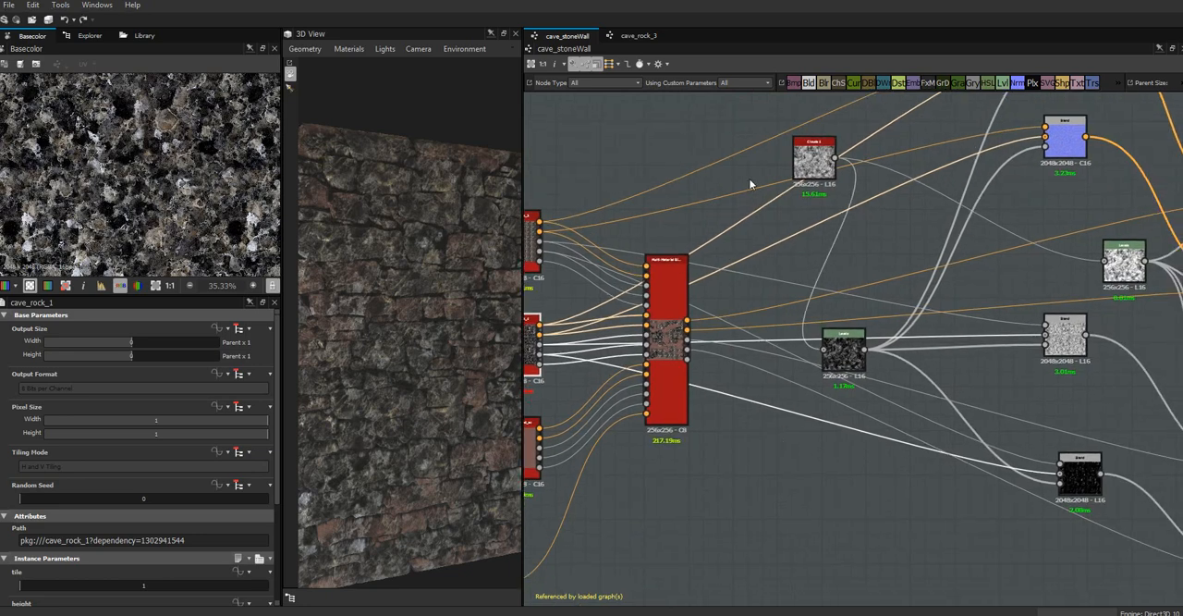
pyautogui.scroll(-3, 954, 416)
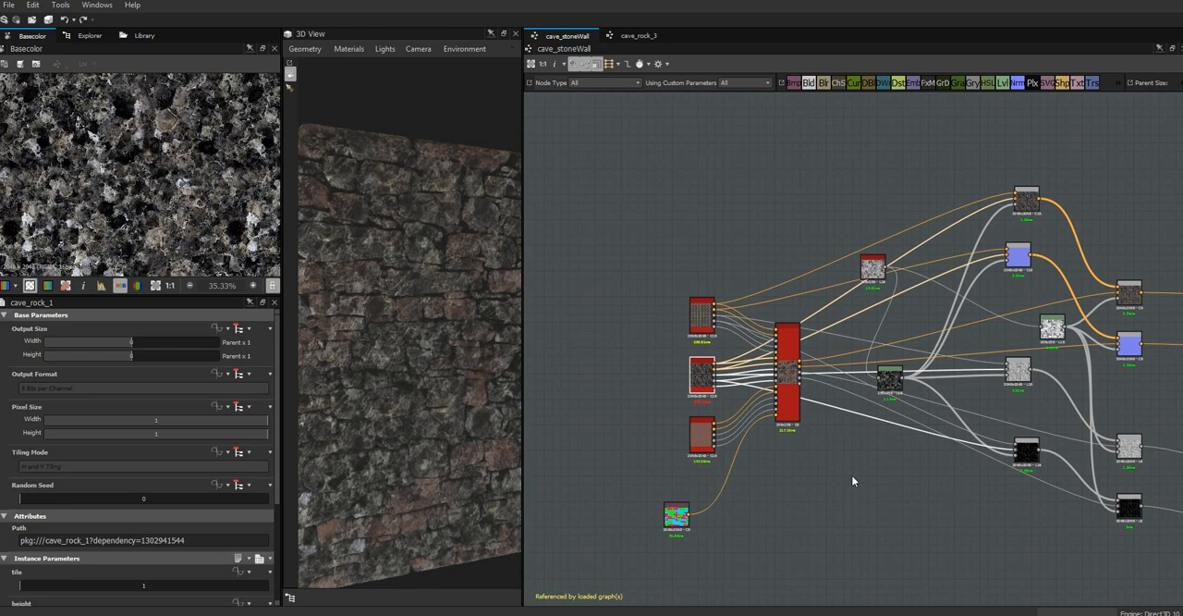
# Inspect the coloured Bitmap node and trace its connection to the Multi-Material Blend alongside the three source materials.
pyautogui.scroll(2, 851, 476)
pyautogui.scroll(2, 851, 479)
pyautogui.moveTo(853, 478); pyautogui.dragTo(1106, 302, button='middle')
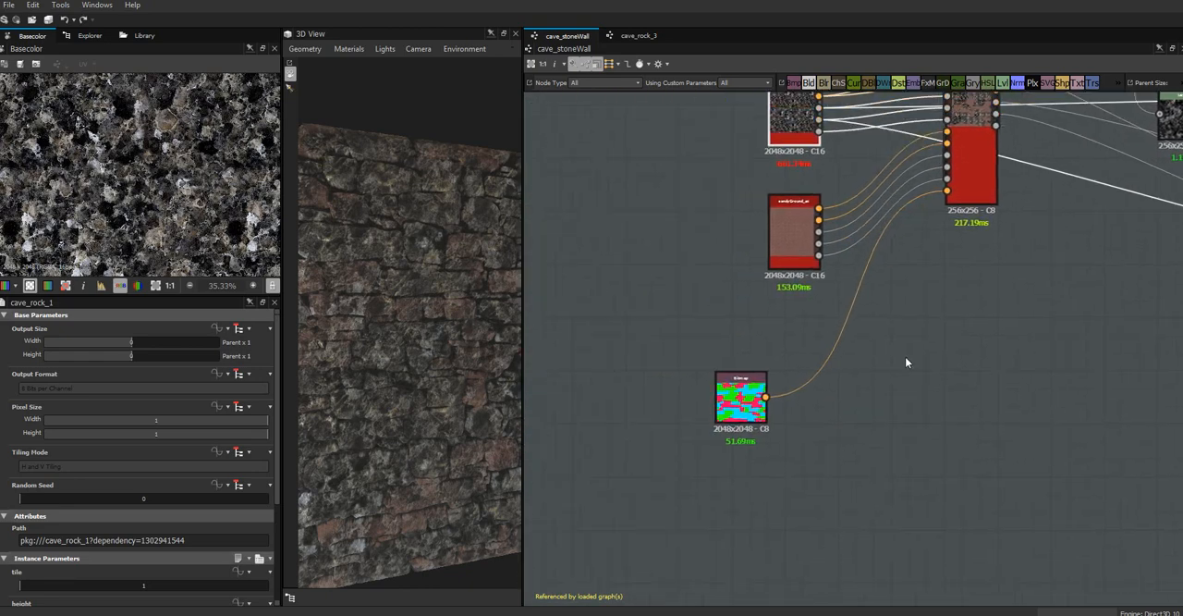
pyautogui.scroll(2, 905, 363)
pyautogui.moveTo(811, 449); pyautogui.dragTo(978, 398, button='middle')
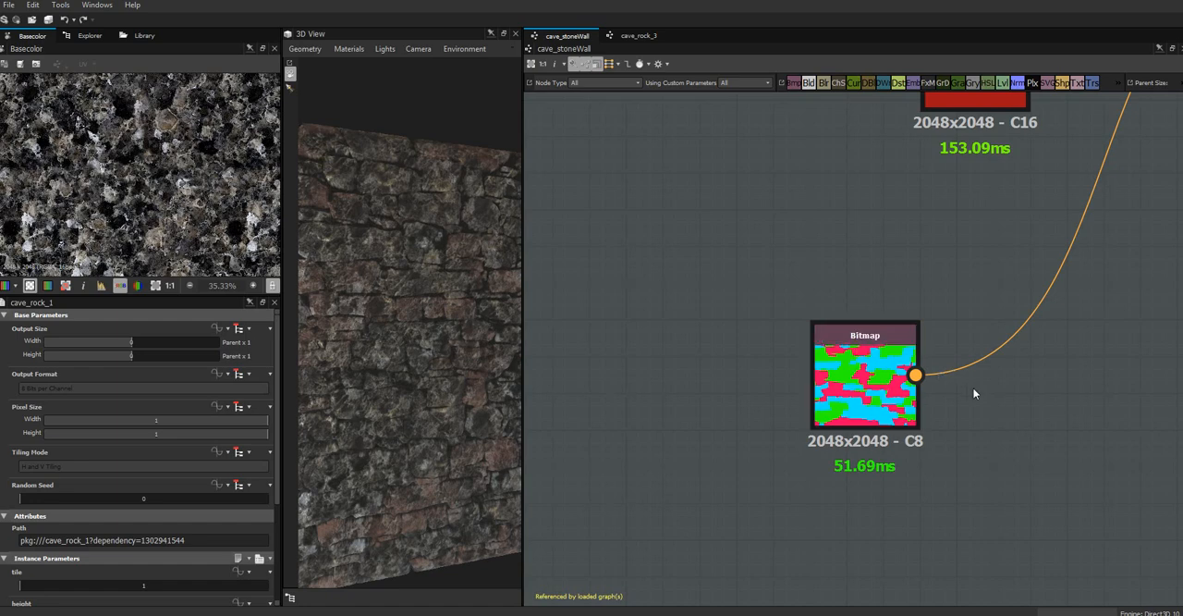
pyautogui.moveTo(1049, 406); pyautogui.dragTo(887, 551, button='middle')
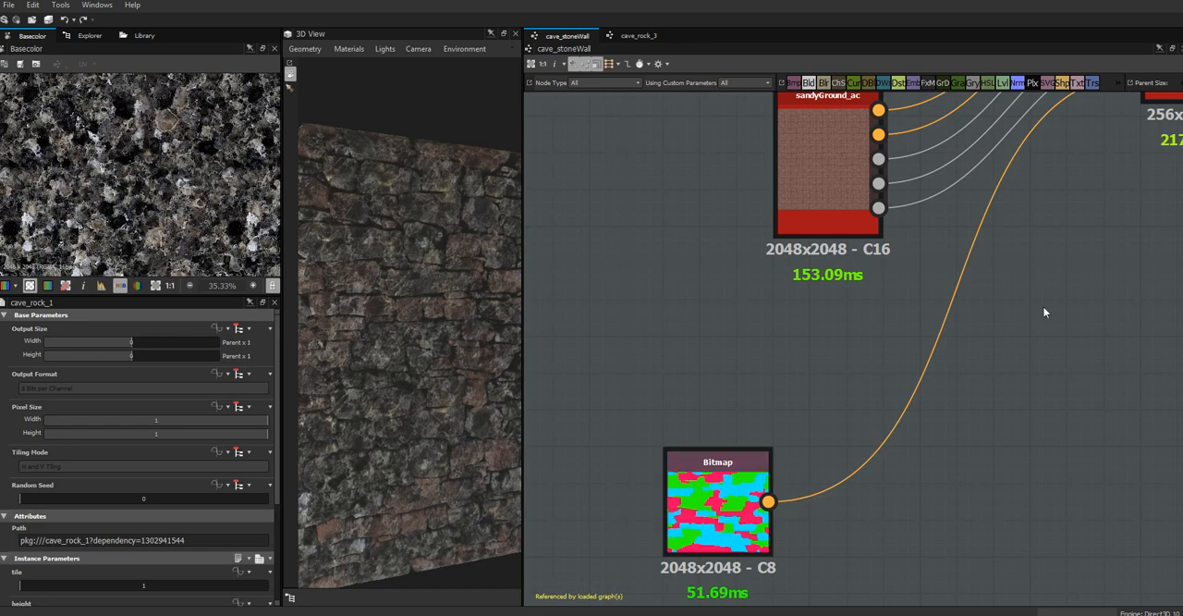
pyautogui.moveTo(1043, 310); pyautogui.dragTo(860, 608, button='middle')
pyautogui.scroll(-4, 936, 400)
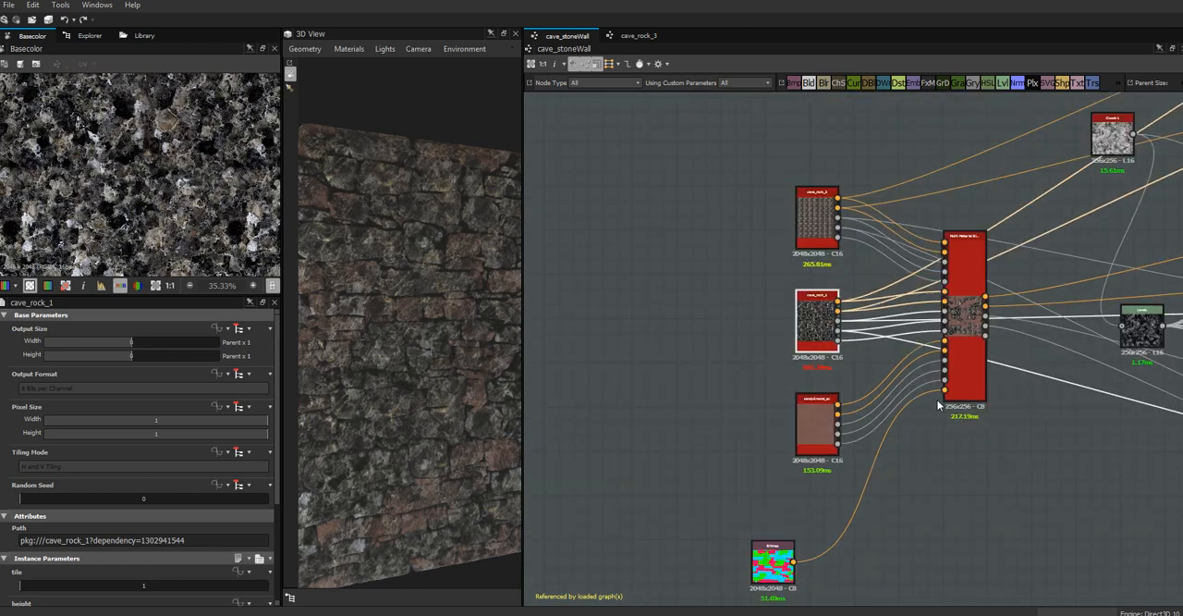
pyautogui.moveTo(1033, 396); pyautogui.dragTo(906, 354, button='middle')
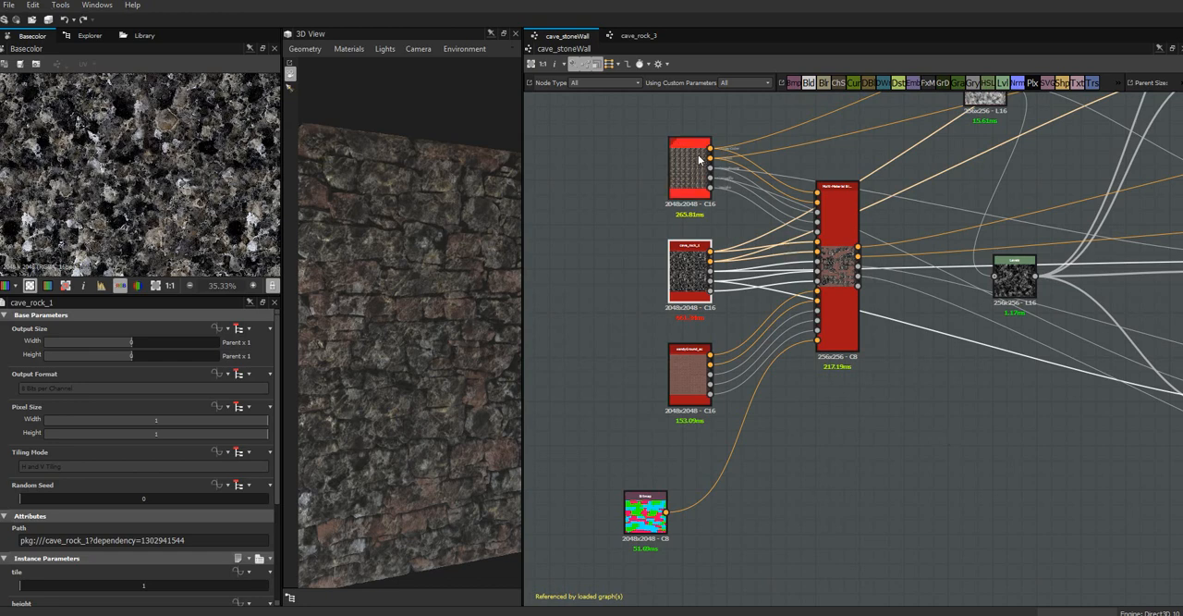
pyautogui.scroll(5, 778, 497)
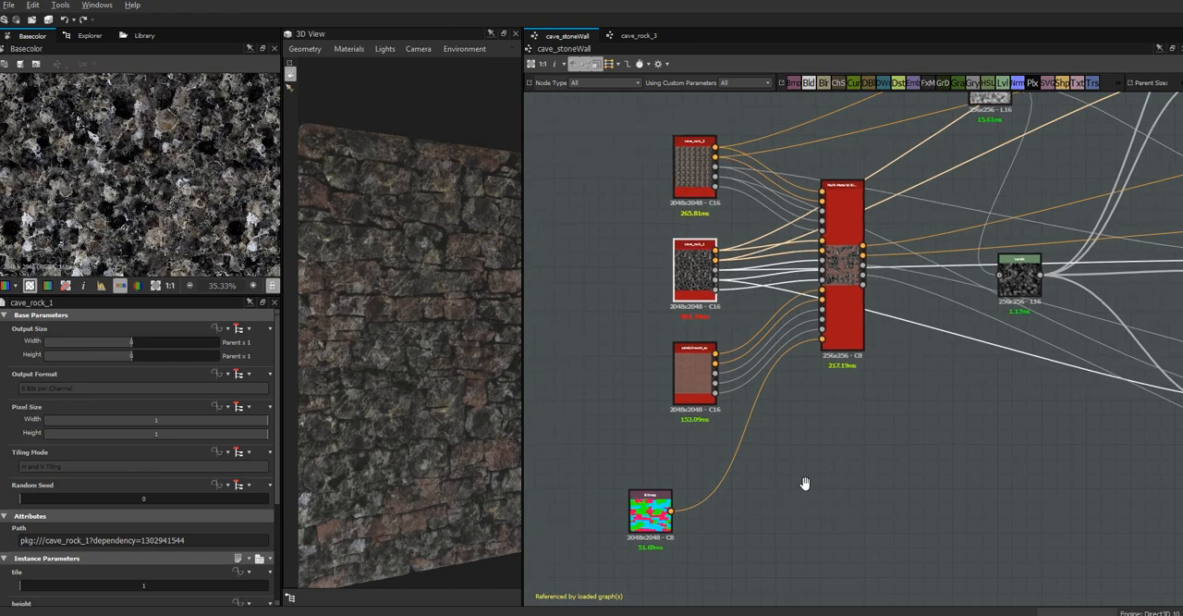
pyautogui.scroll(3, 866, 445)
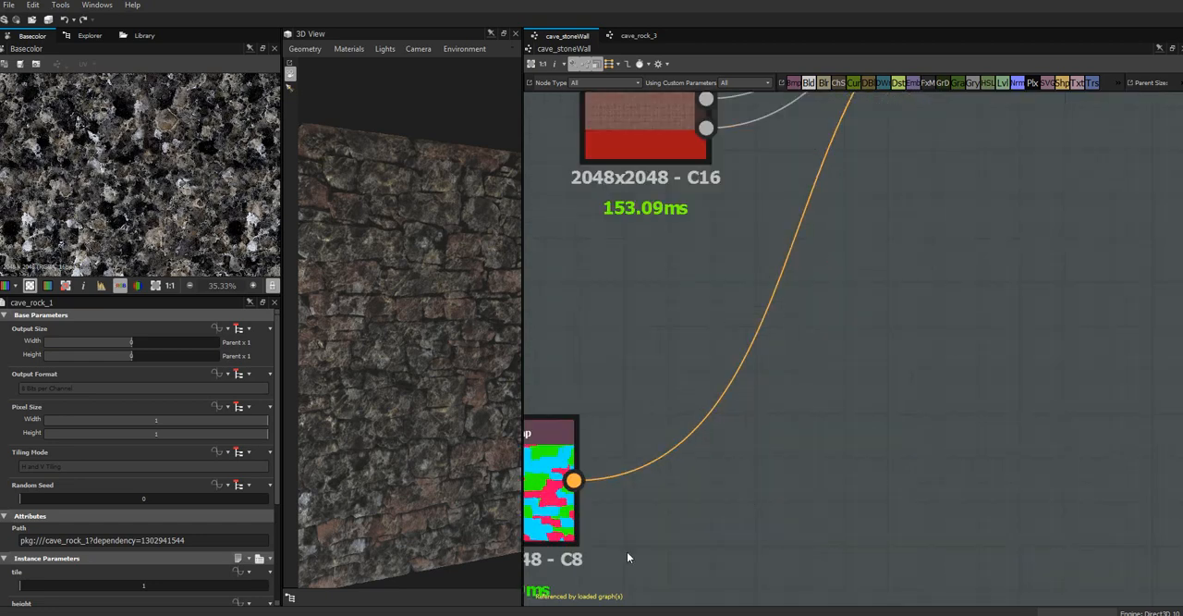
pyautogui.moveTo(802, 448); pyautogui.dragTo(992, 368, button='middle')
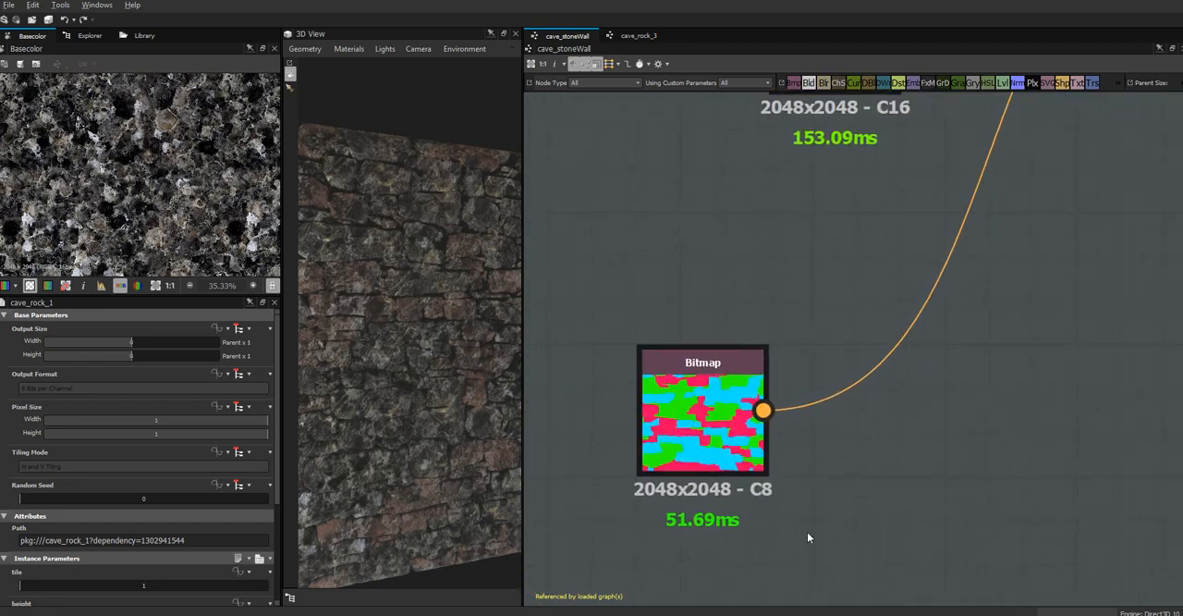
# Switch to Photoshop, delete the wall photo Layer 72 from caveMaster.psd, and show the height layer in Group 1.
pyautogui.hotkey('alt', 'Tab')
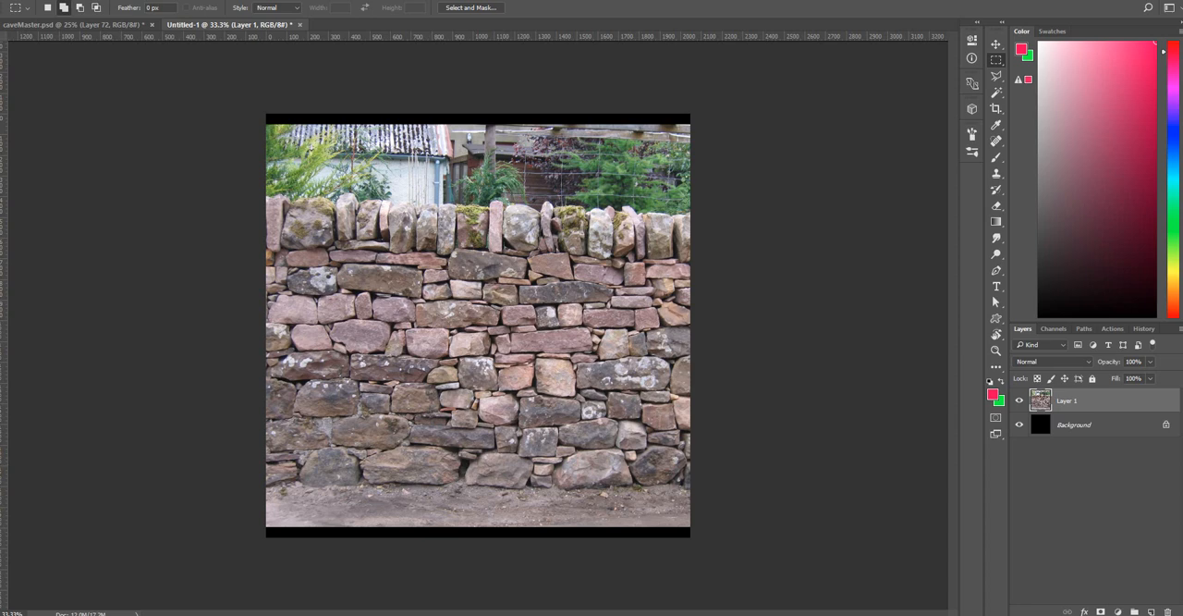
pyautogui.click(119, 26)
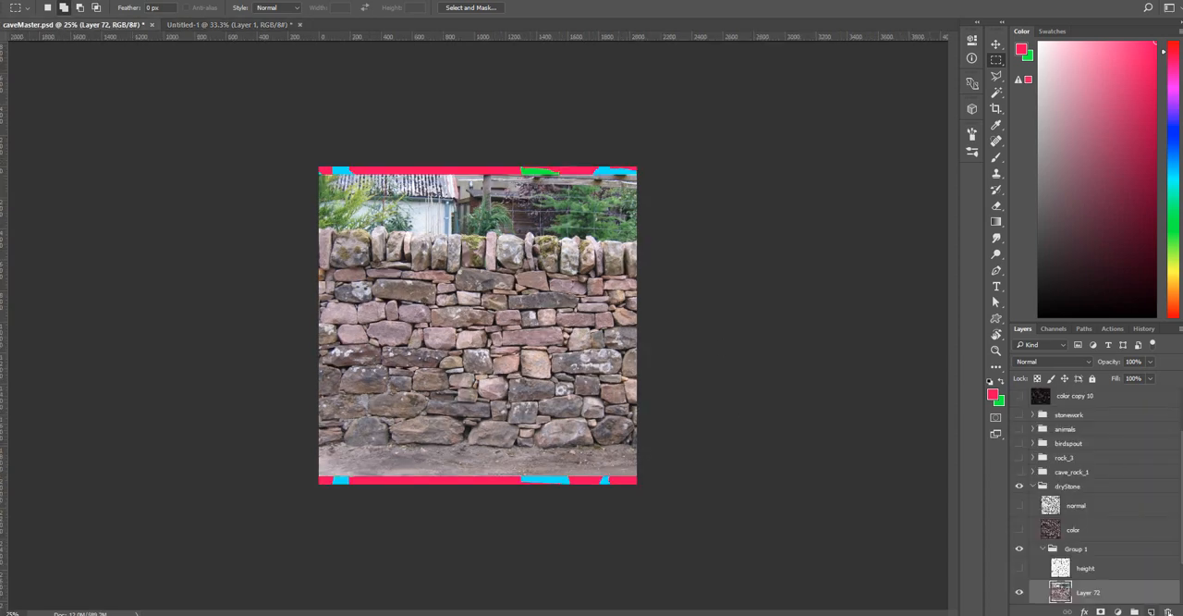
pyautogui.click(1165, 609)
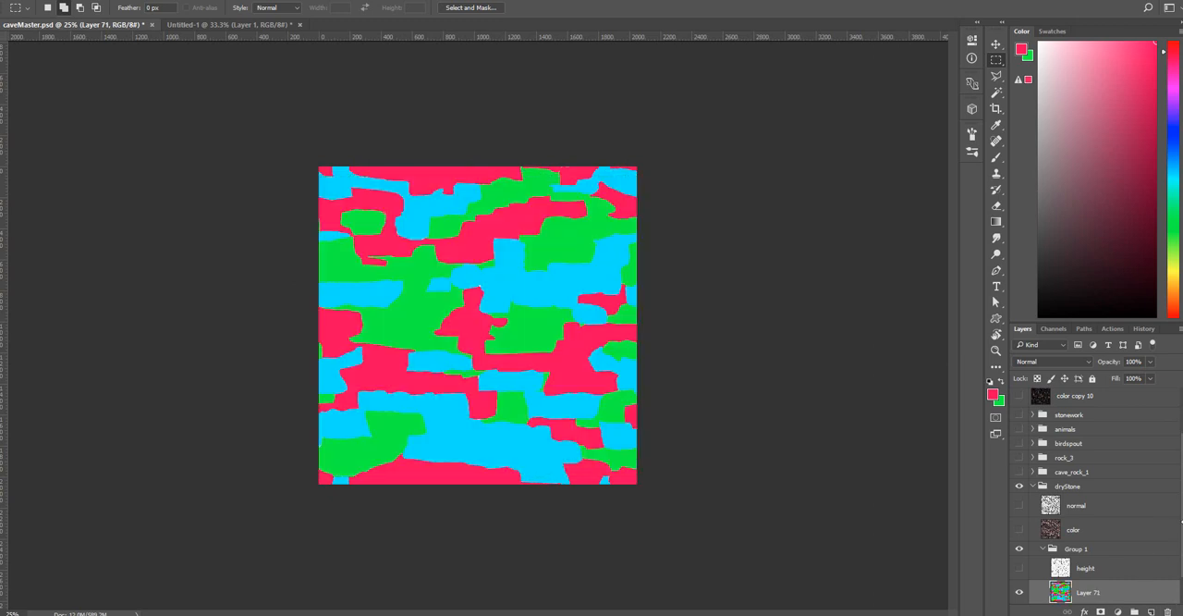
pyautogui.scroll(-1, 1181, 583)
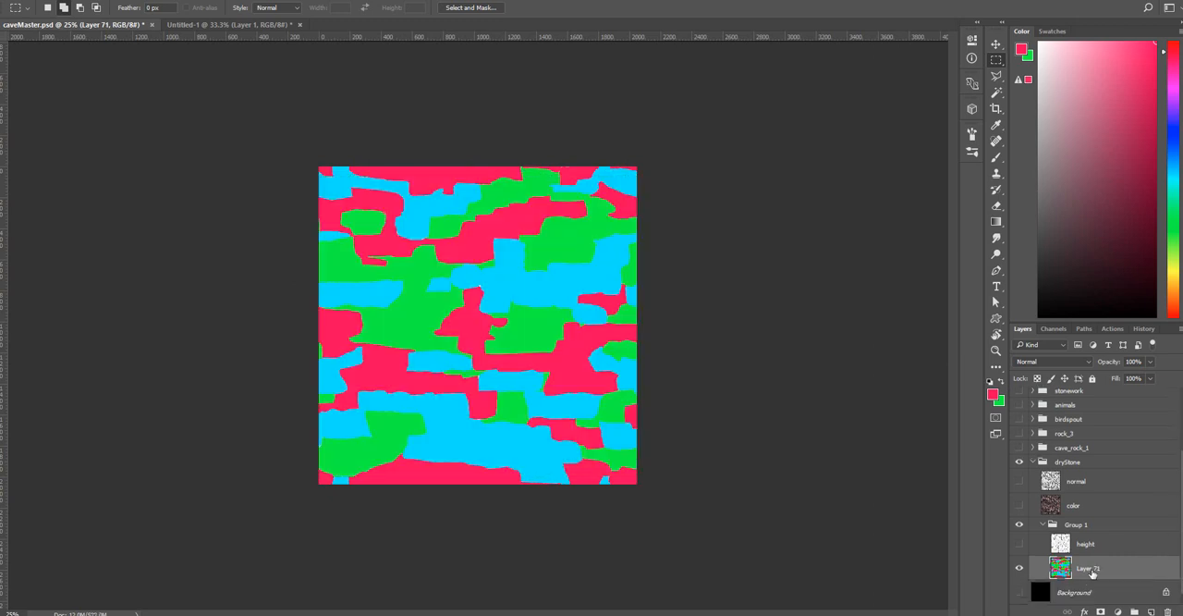
pyautogui.click(1019, 544)
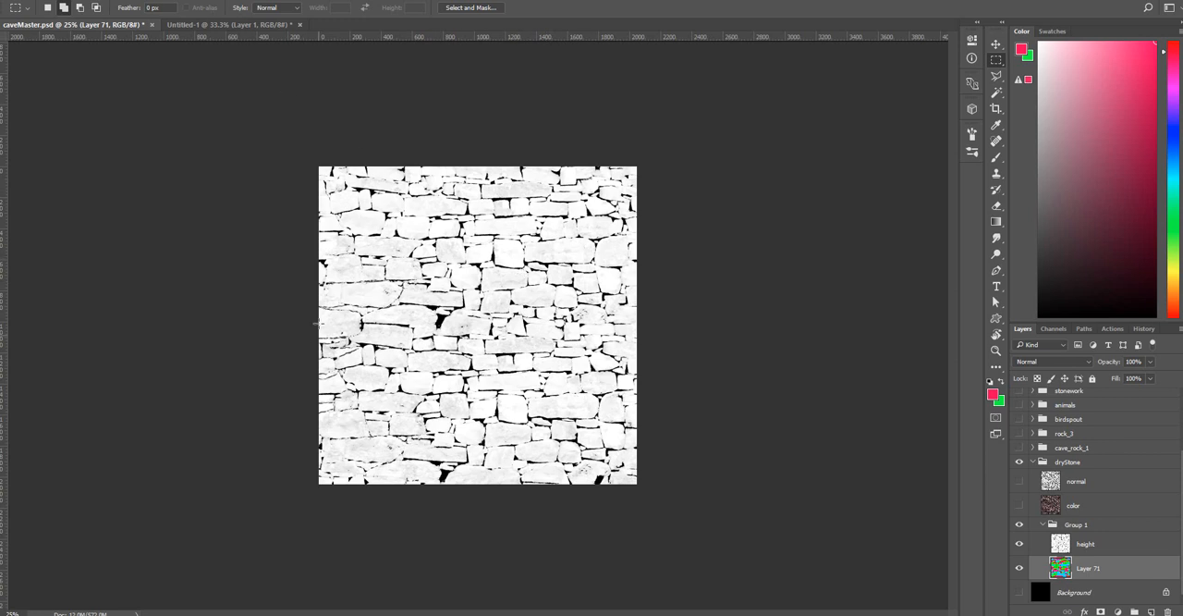
# In the Untitled-1 document, move the wall photo layer up until only the horizontal stone courses fill the canvas top.
pyautogui.click(246, 26)
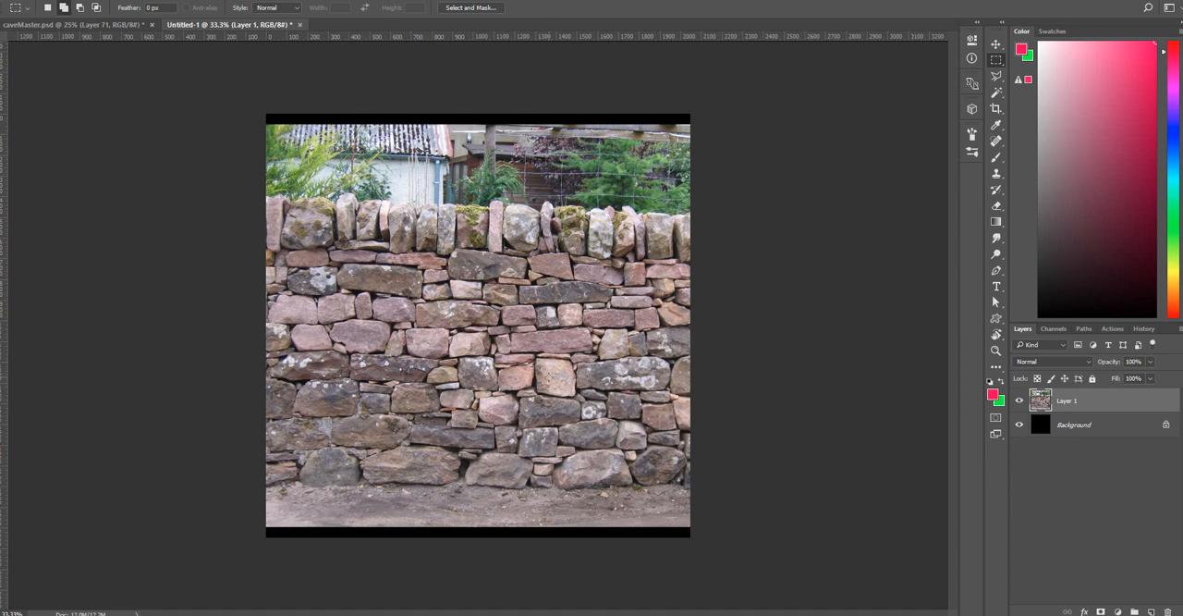
pyautogui.press('v')
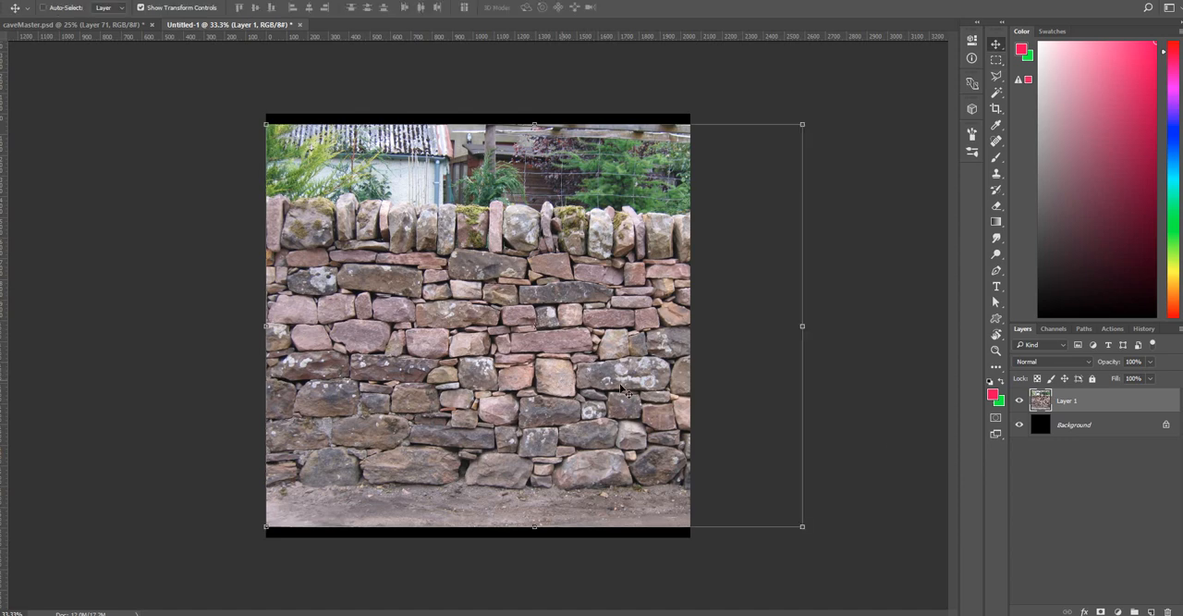
pyautogui.moveTo(418, 381); pyautogui.dragTo(401, 434)
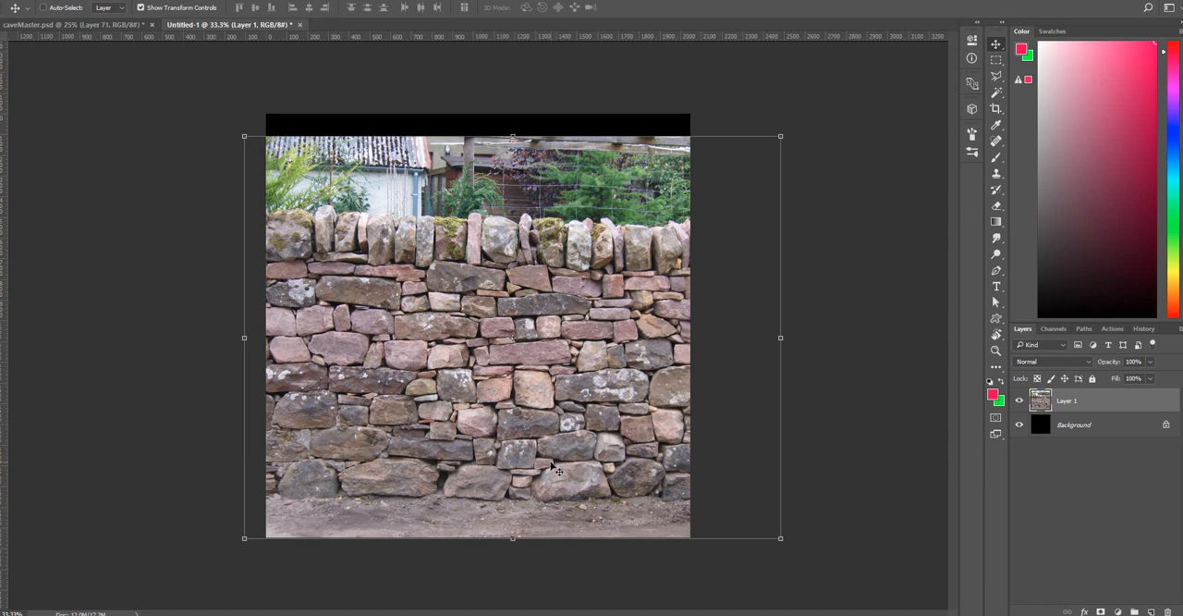
pyautogui.moveTo(555, 469); pyautogui.dragTo(547, 419)
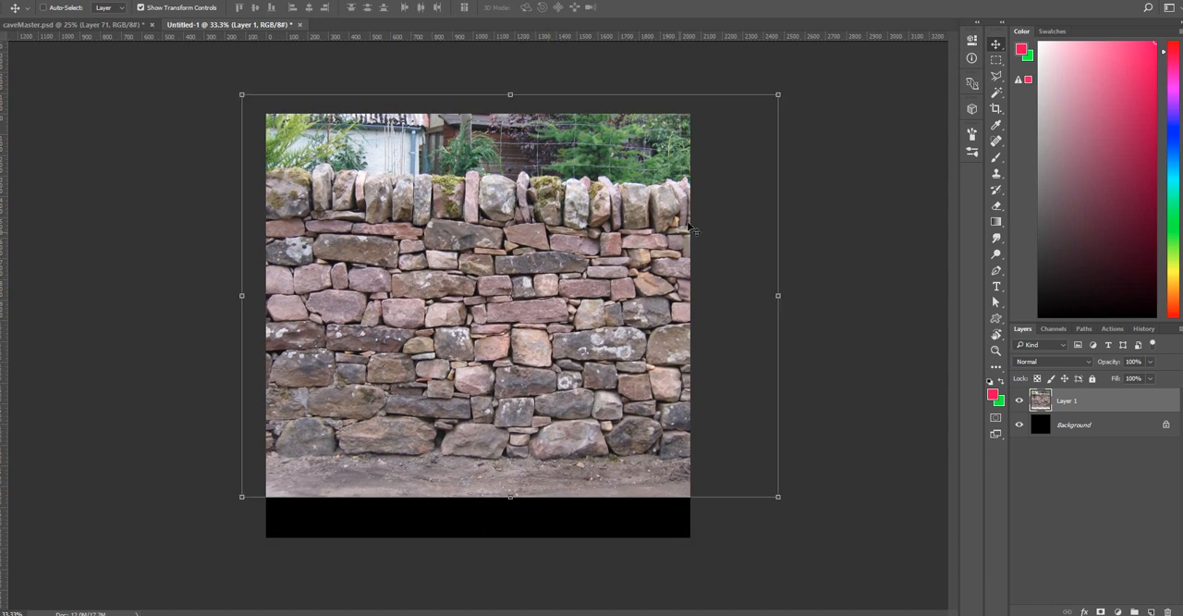
pyautogui.moveTo(561, 382); pyautogui.dragTo(548, 270)
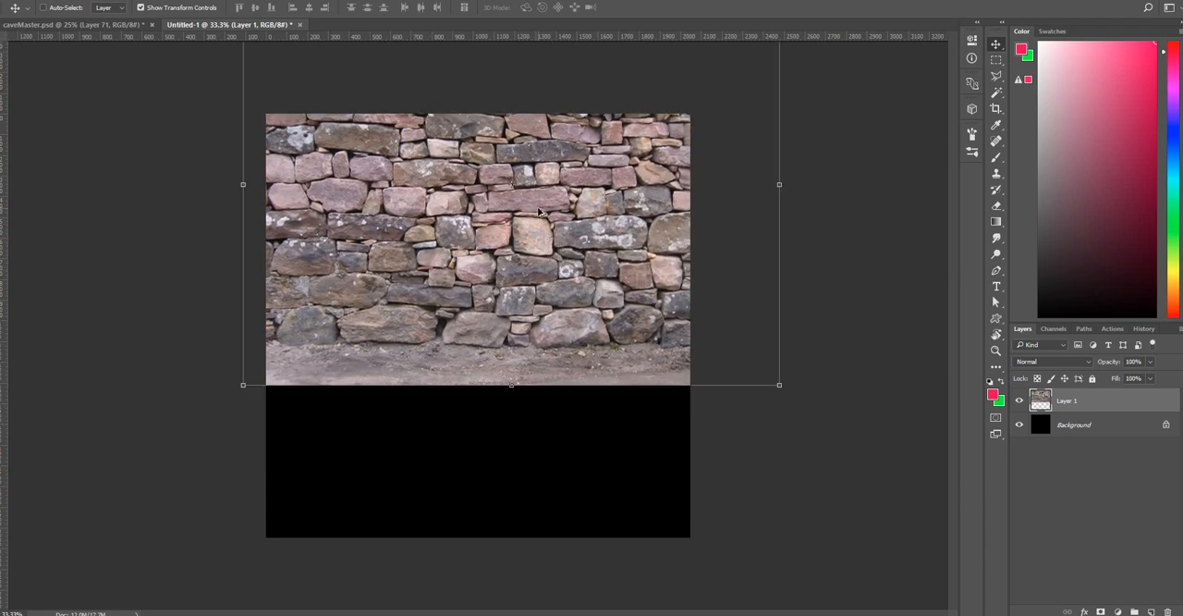
# Duplicate the wall photo further down to cover the black area and delete the copy's upper part overlapping the original stones.
pyautogui.moveTo(538, 209); pyautogui.dragTo(528, 421)
pyautogui.press('m')
pyautogui.moveTo(159, 135); pyautogui.dragTo(834, 342)
pyautogui.press('Delete')
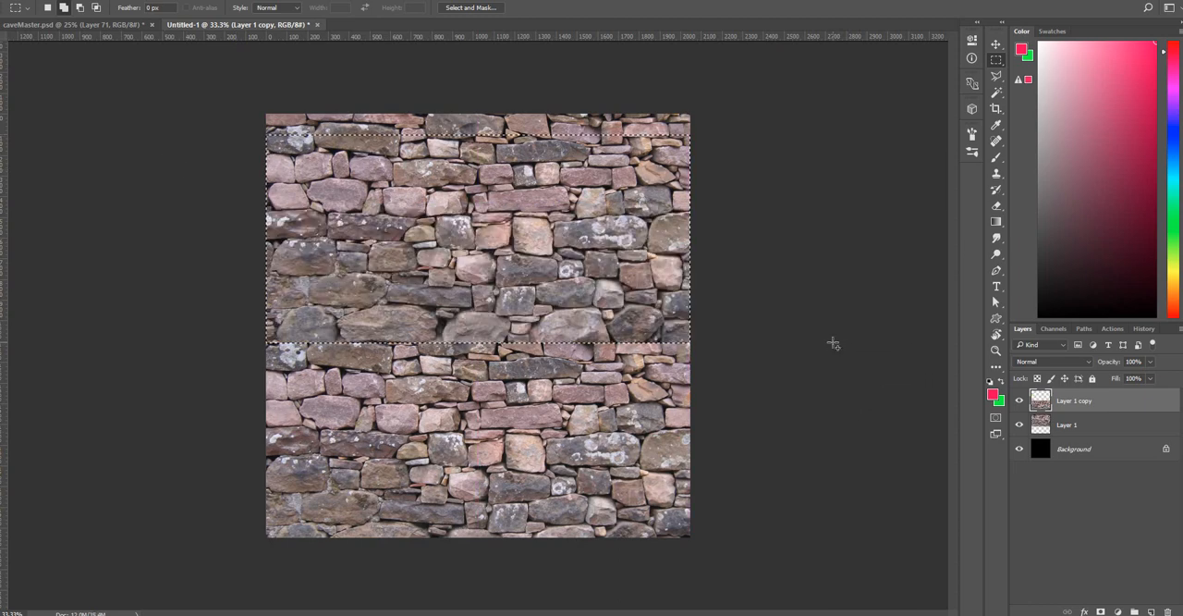
pyautogui.hotkey('ctrl', 'd')
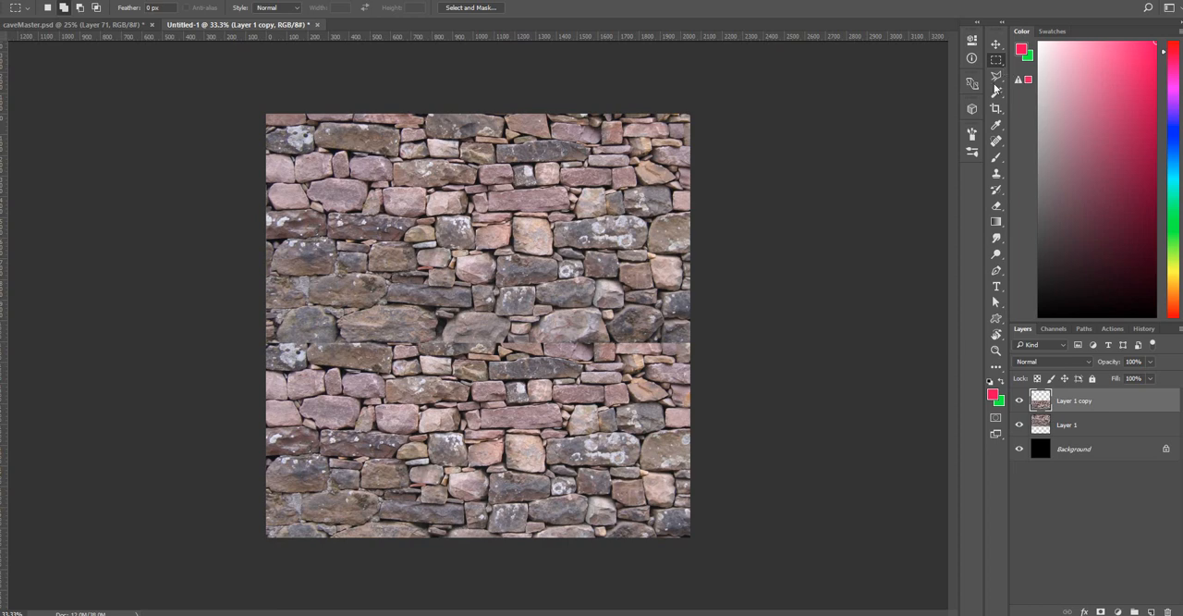
# Set up the Clone Stamp tool with a hard round brush of about 91 px.
pyautogui.click(996, 176)
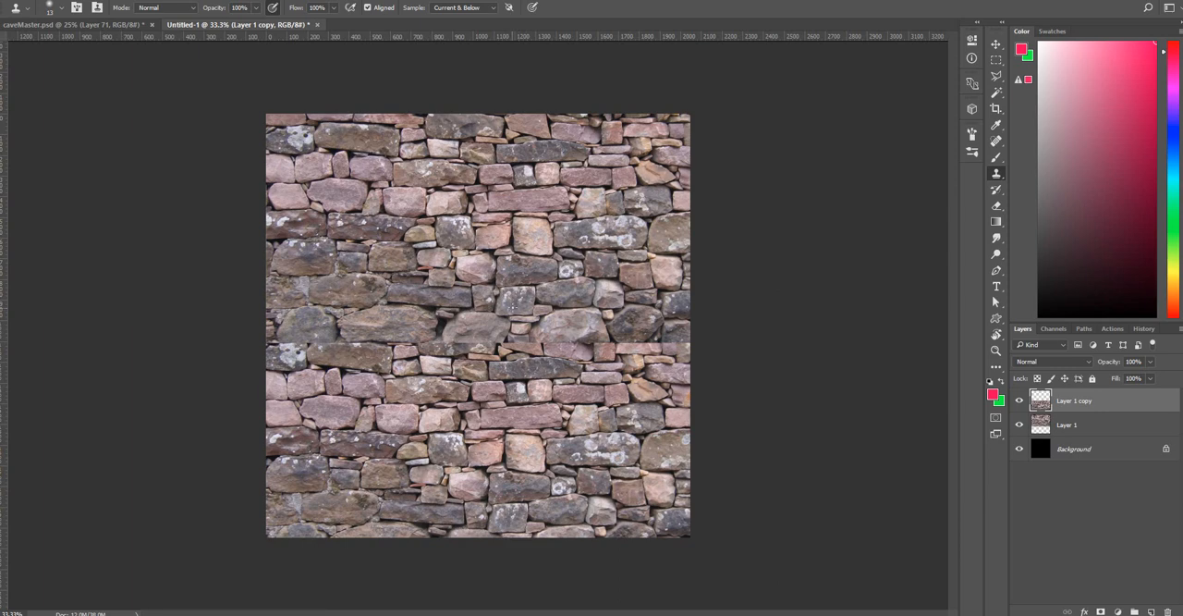
pyautogui.rightClick(530, 298)
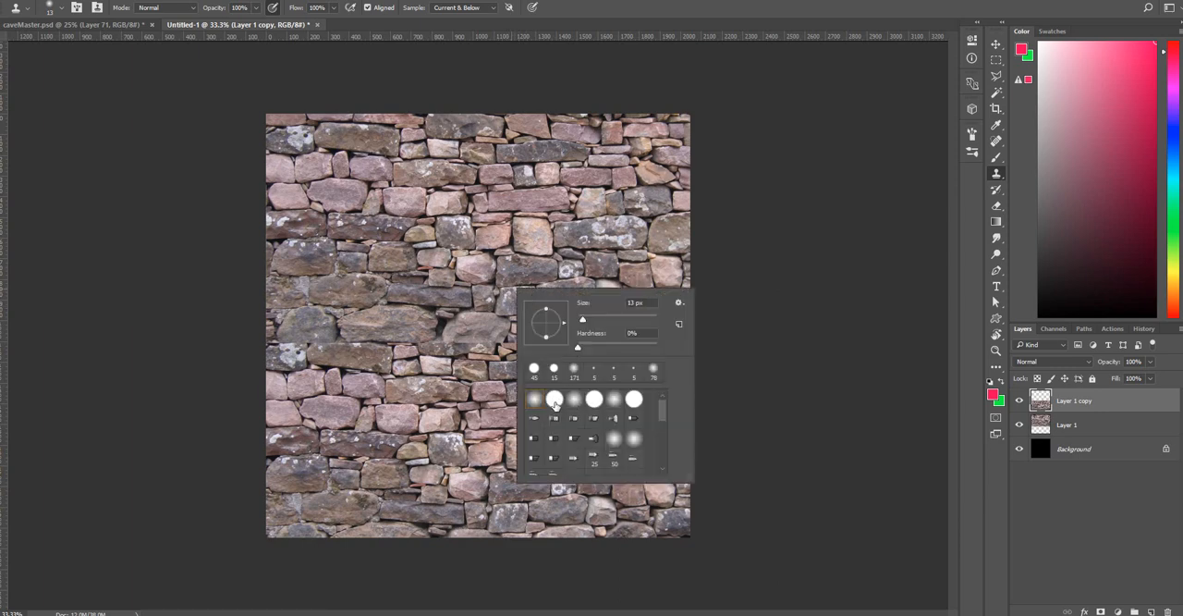
pyautogui.click(555, 402)
pyautogui.click(613, 317)
pyautogui.click(767, 203)
pyautogui.click(575, 344)
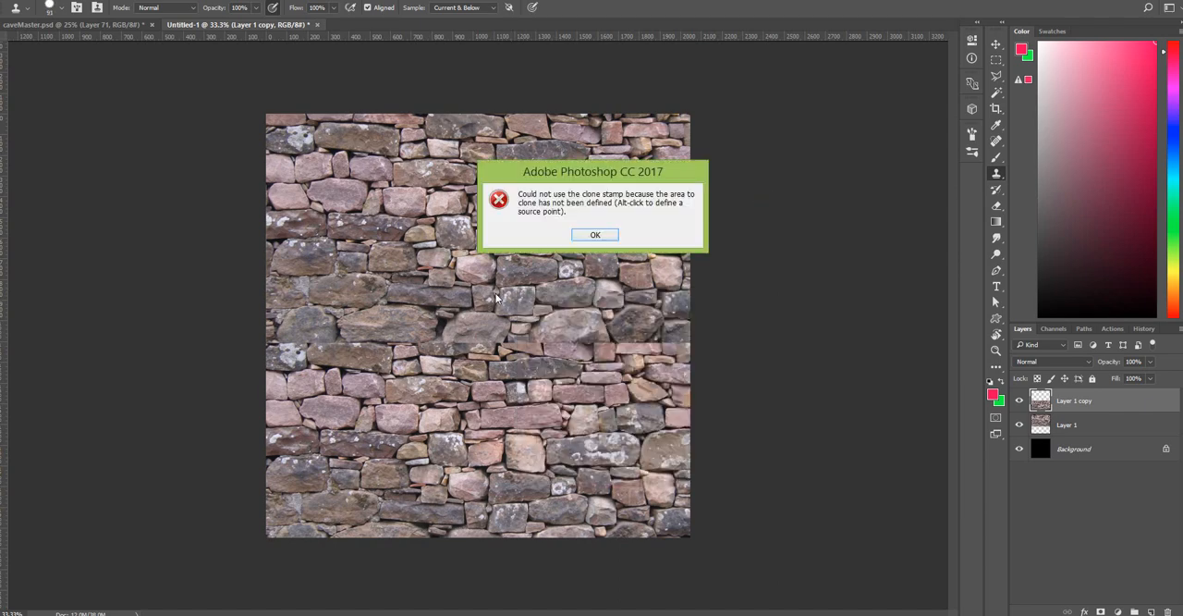
pyautogui.click(595, 234)
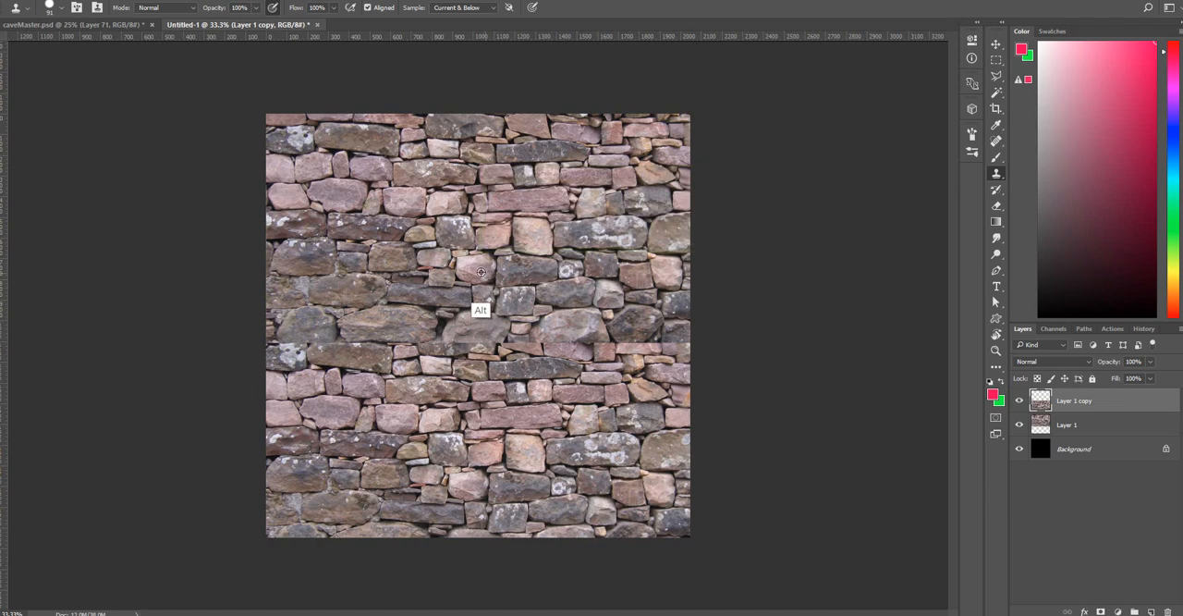
# Clone sampled stones over the horizontal seam where the duplicated wall photo meets the original across the middle of the canvas.
pyautogui.keyDown('alt'); pyautogui.click(481, 278); pyautogui.keyUp('alt')
pyautogui.moveTo(464, 321)
pyautogui.mouseDown()
pyautogui.moveTo(479, 346)
pyautogui.moveTo(524, 347)
pyautogui.moveTo(529, 320)
pyautogui.mouseUp()
pyautogui.keyDown('alt'); pyautogui.click(427, 212); pyautogui.keyUp('alt')
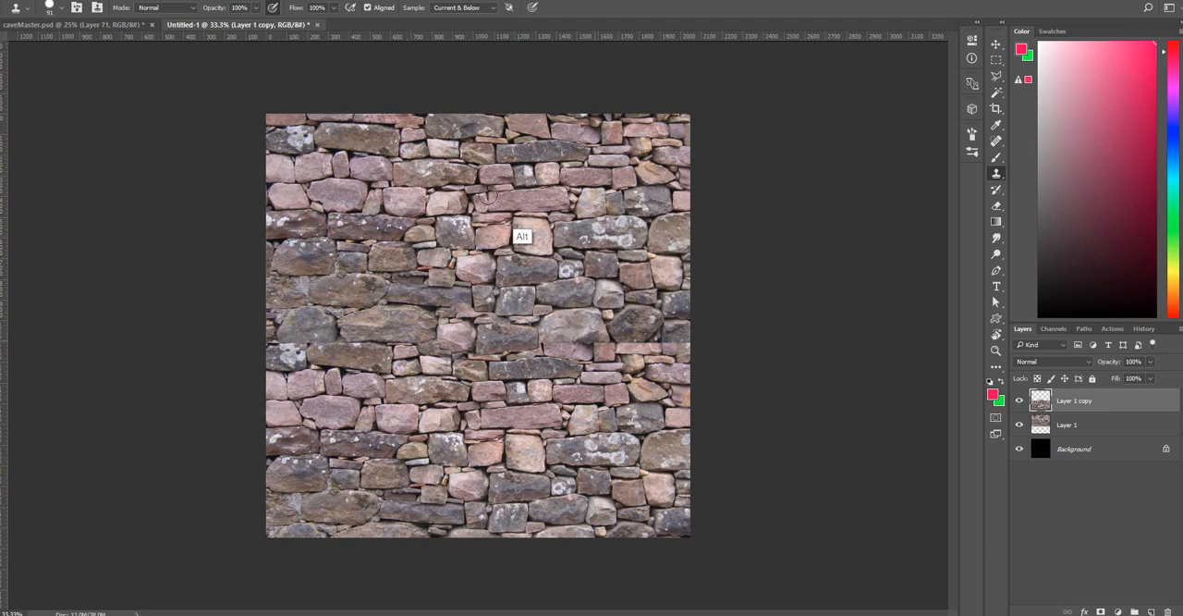
pyautogui.keyDown('alt'); pyautogui.click(425, 188); pyautogui.keyUp('alt')
pyautogui.moveTo(650, 348); pyautogui.dragTo(677, 348)
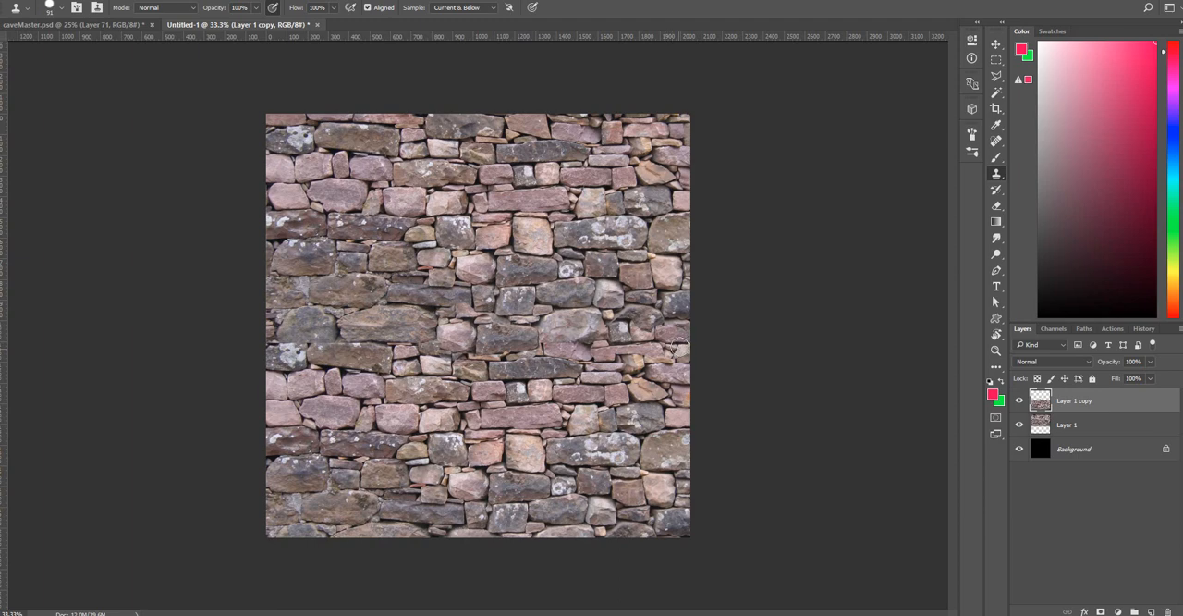
pyautogui.keyDown('alt'); pyautogui.click(549, 173); pyautogui.keyUp('alt')
pyautogui.moveTo(368, 329)
pyautogui.mouseDown()
pyautogui.moveTo(374, 350)
pyautogui.moveTo(350, 324)
pyautogui.moveTo(375, 306)
pyautogui.mouseUp()
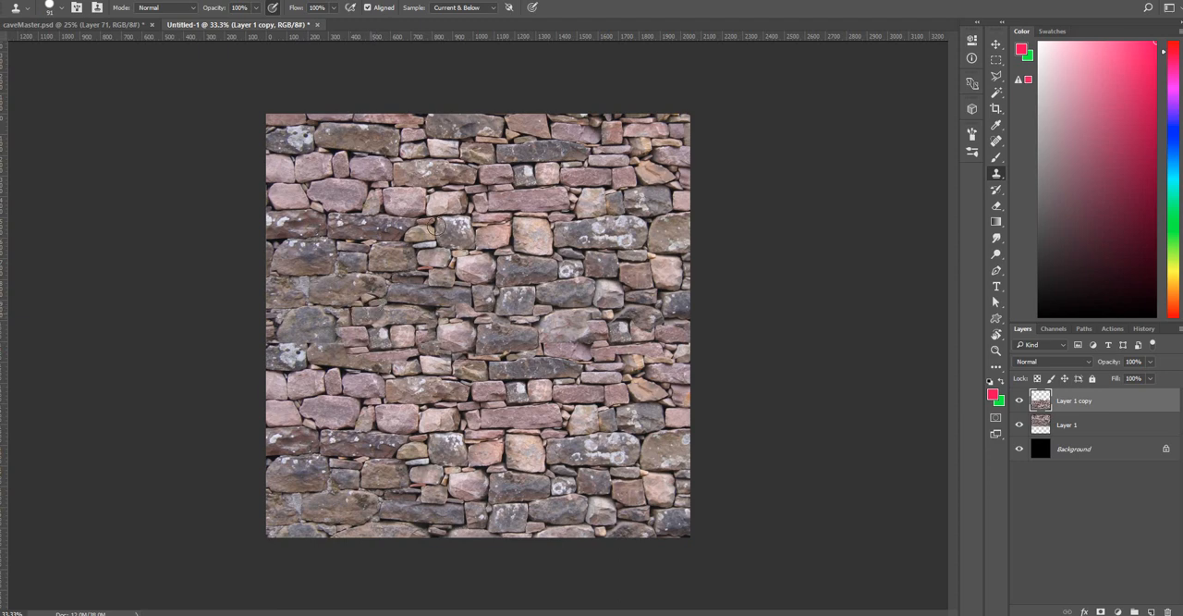
pyautogui.keyDown('alt'); pyautogui.click(519, 182); pyautogui.keyUp('alt')
pyautogui.moveTo(316, 352)
pyautogui.mouseDown()
pyautogui.moveTo(277, 339)
pyautogui.moveTo(345, 345)
pyautogui.mouseUp()
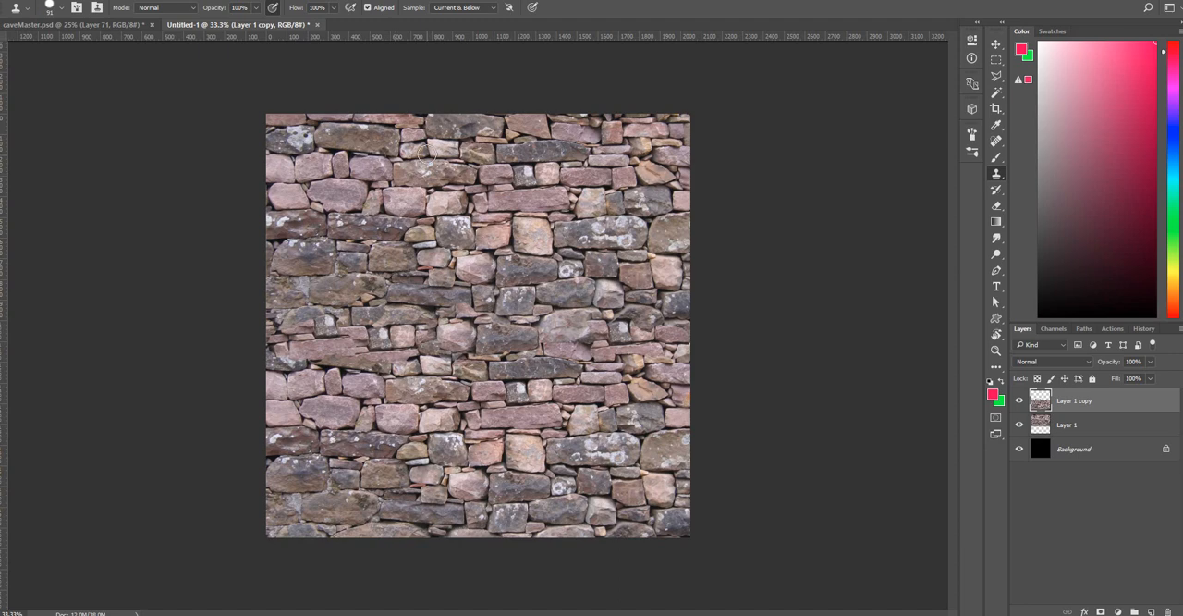
# Merge Layer 1 and Layer 1 copy into a single wall layer.
pyautogui.keyDown('shift'); pyautogui.click(1081, 424); pyautogui.keyUp('shift')
pyautogui.rightClick(1082, 412)
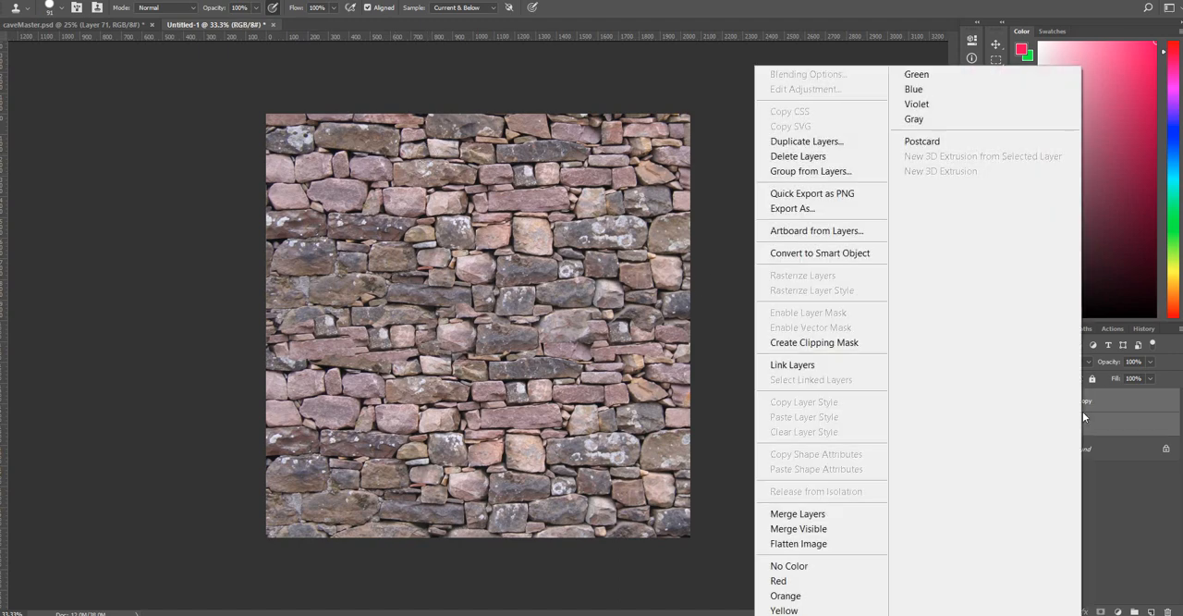
pyautogui.click(850, 513)
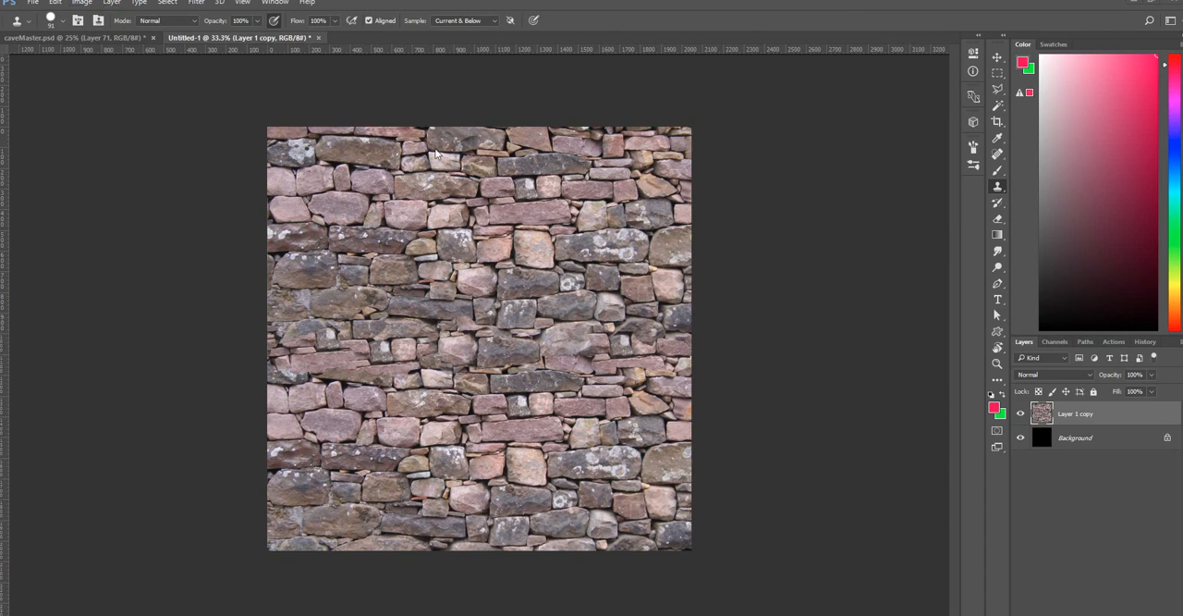
# Select the whole canvas, crop the image to it, and clear the selection.
pyautogui.click(83, 2)
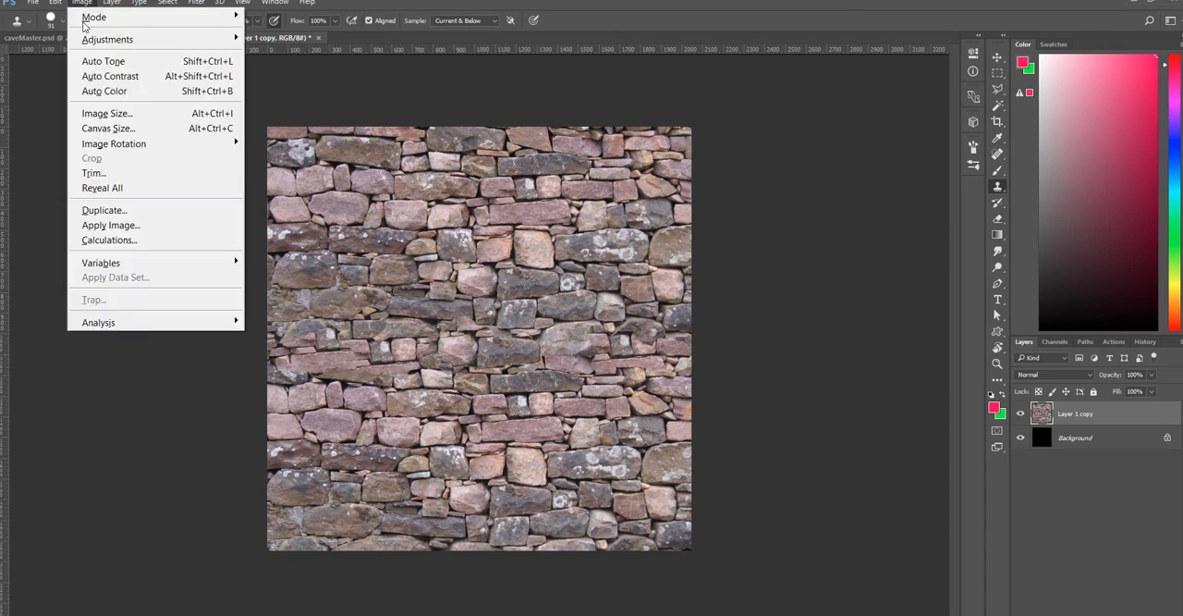
pyautogui.click(515, 266)
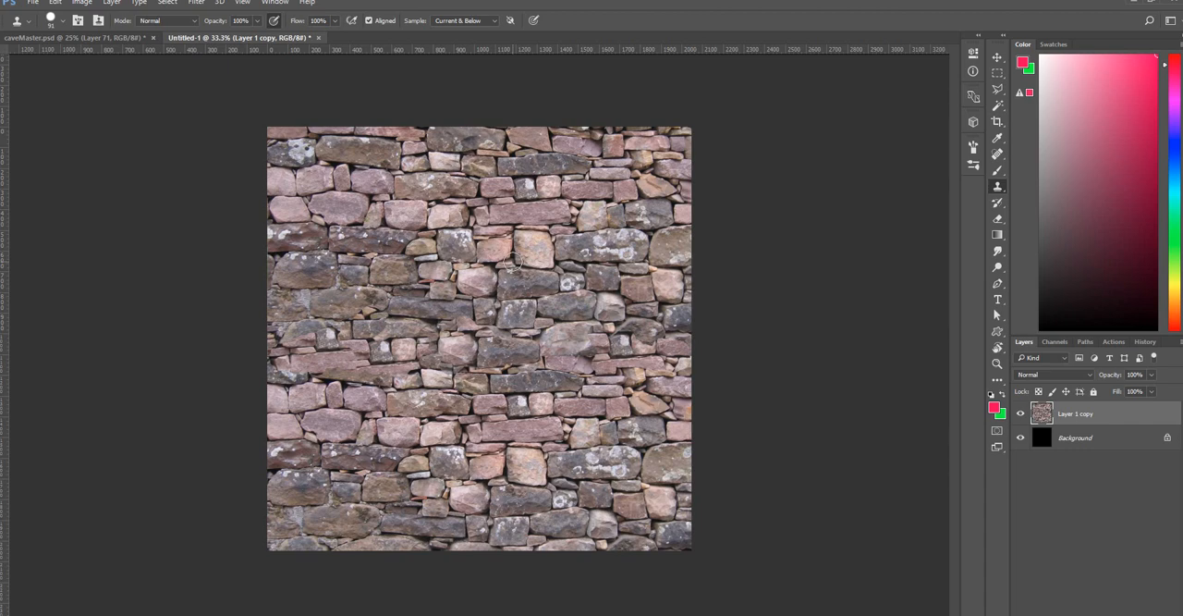
pyautogui.hotkey('ctrl', 'a')
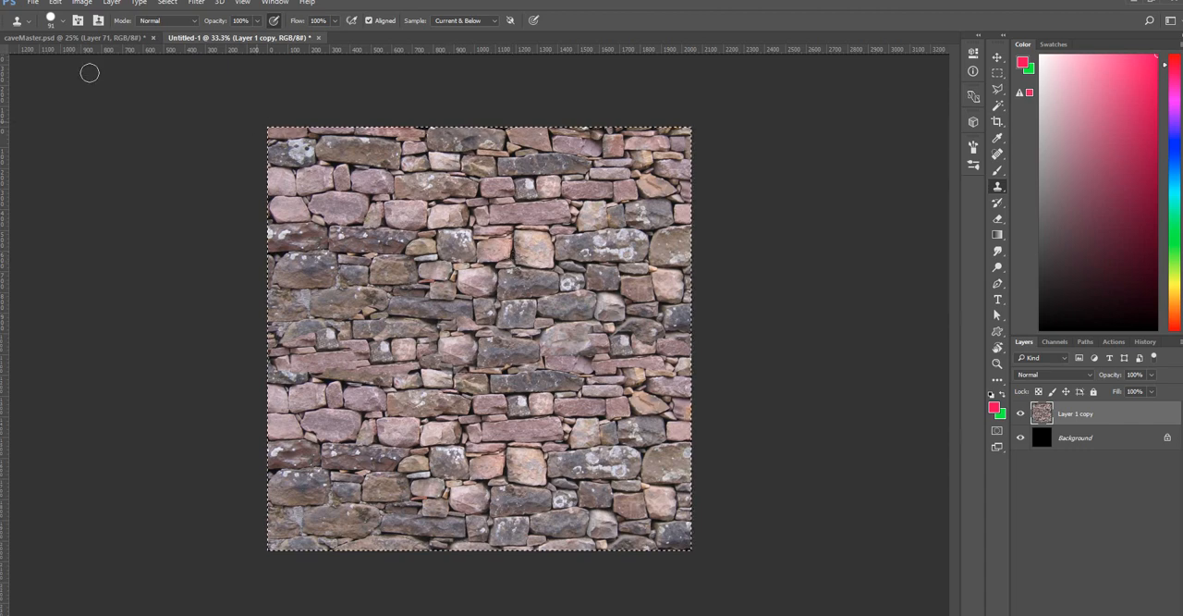
pyautogui.click(83, 3)
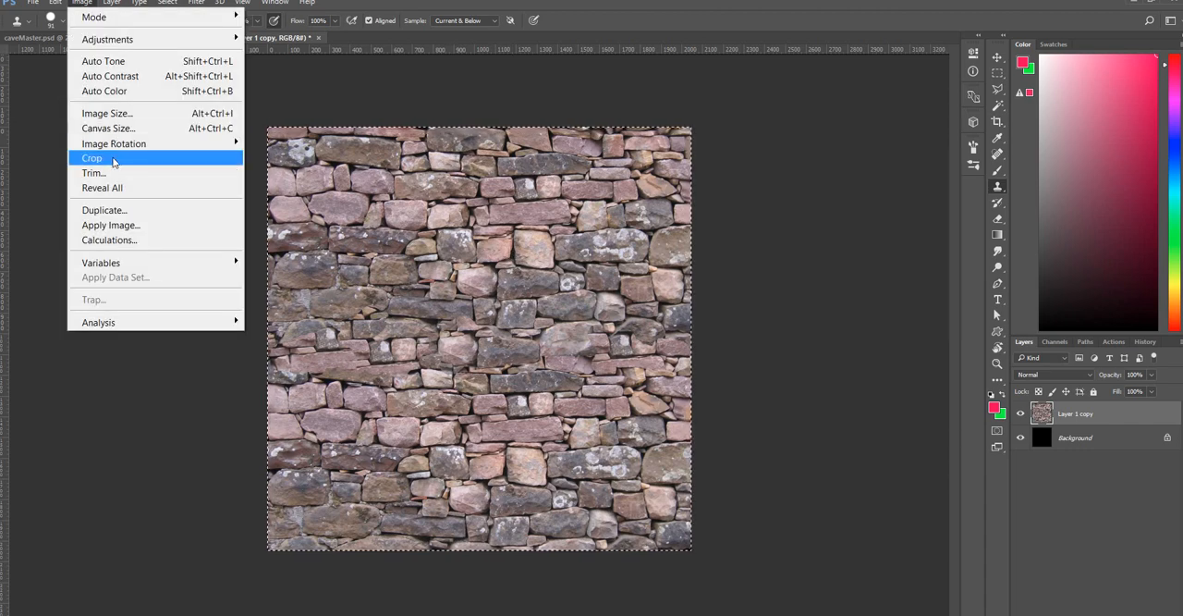
pyautogui.click(111, 159)
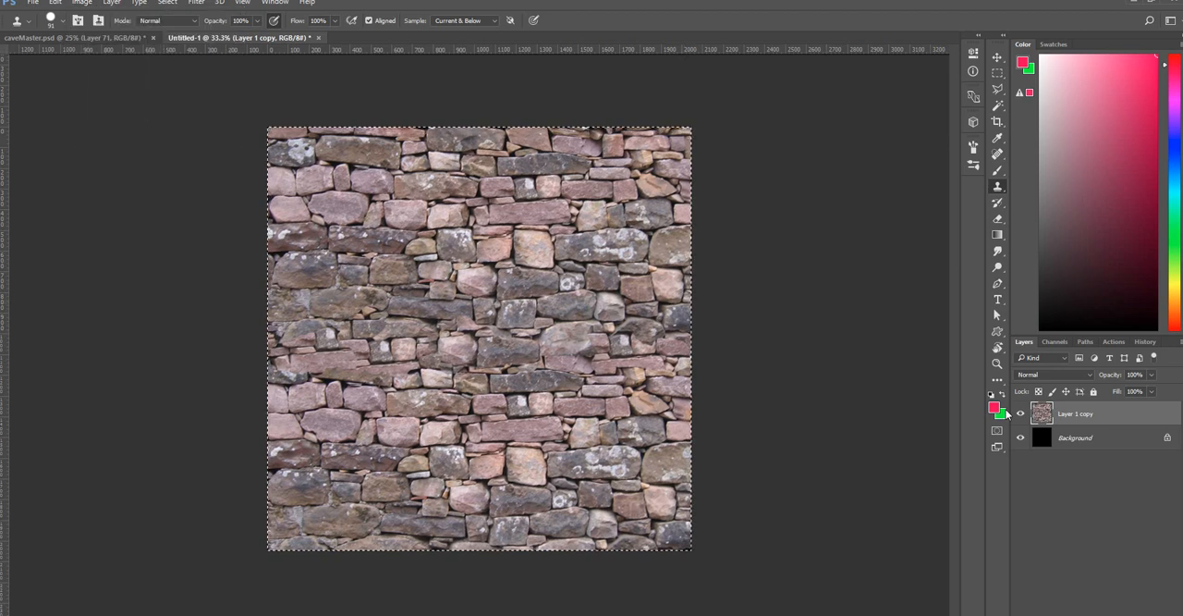
pyautogui.hotkey('ctrl', 'd')
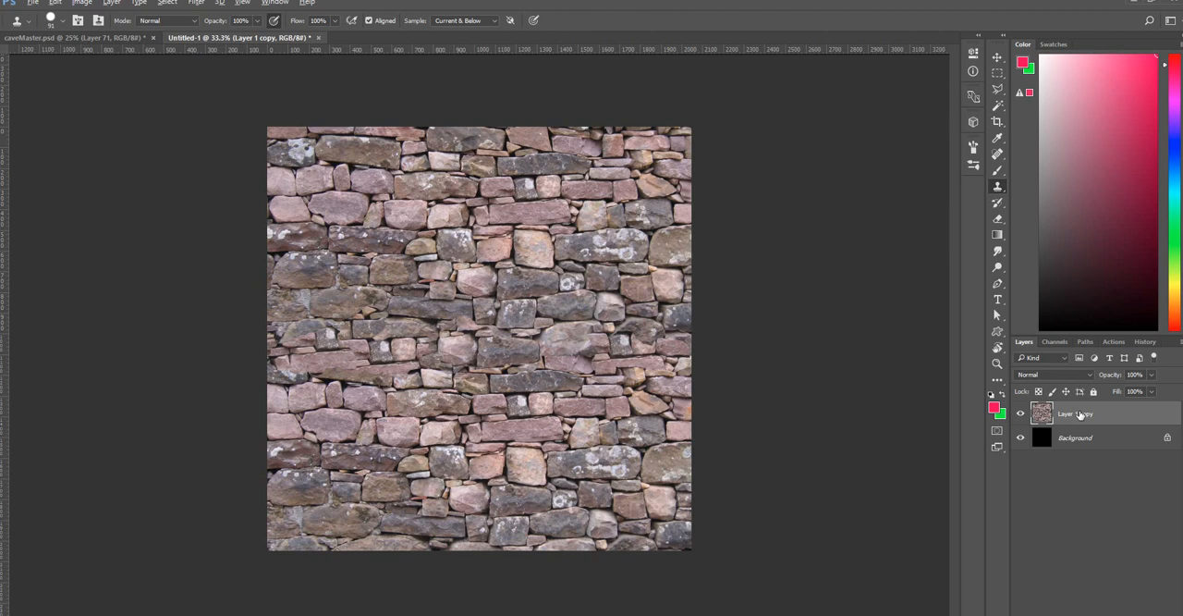
# Duplicate the merged wall layer and offset the duplicate by 1024 px horizontally and vertically with Wrap Around.
pyautogui.hotkey('ctrl', 'j')
pyautogui.click(196, 3)
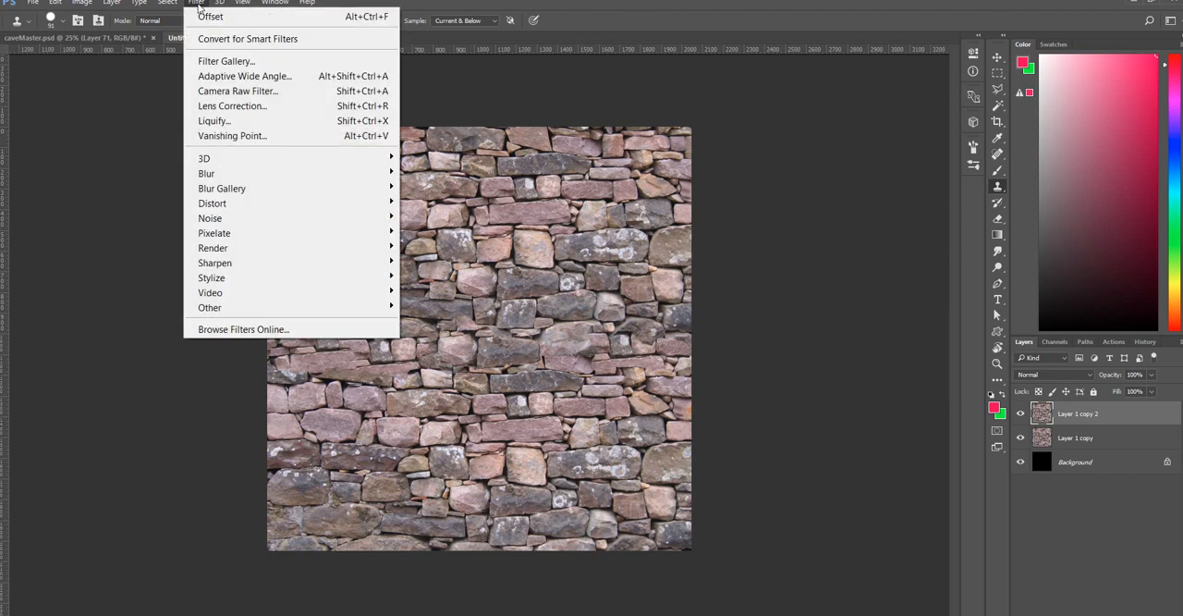
pyautogui.moveTo(212, 309)
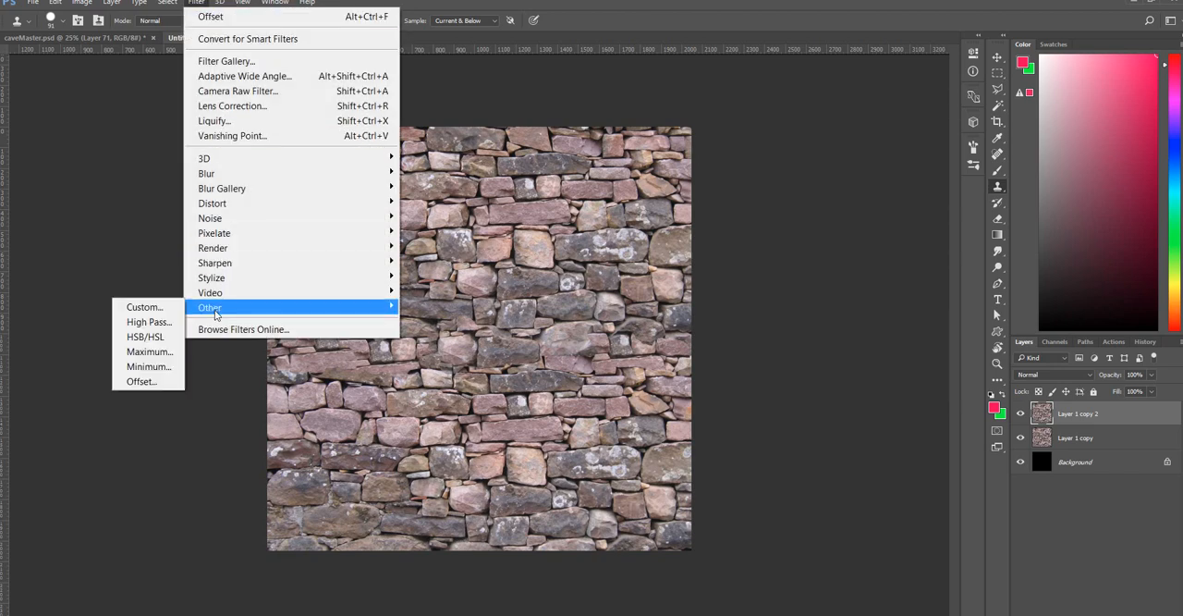
pyautogui.click(151, 383)
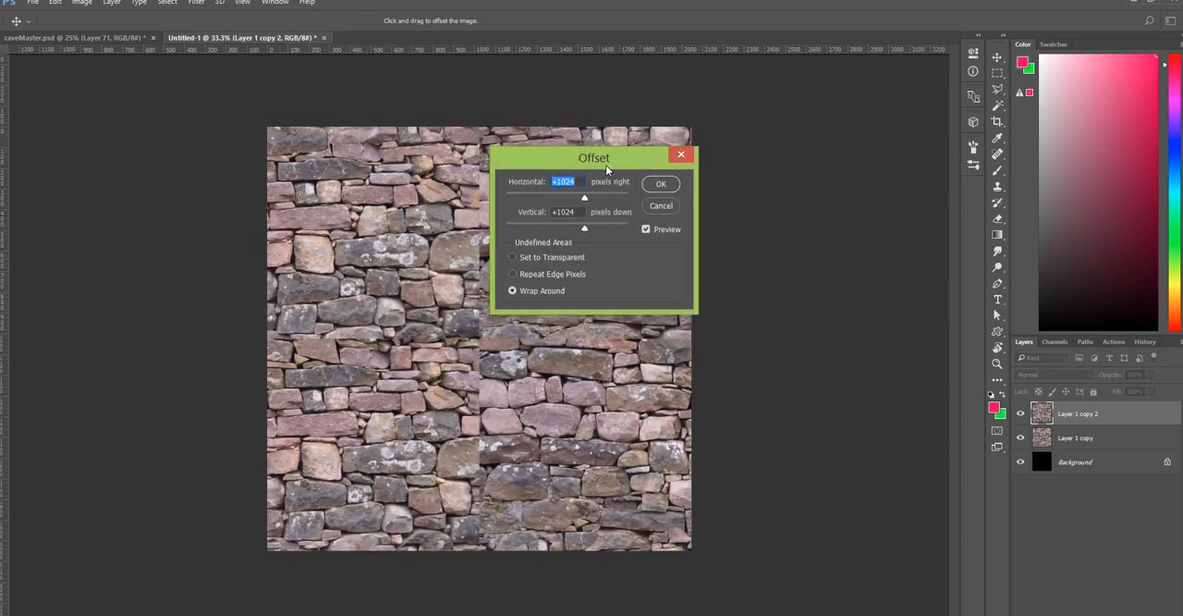
pyautogui.moveTo(588, 159); pyautogui.dragTo(802, 123)
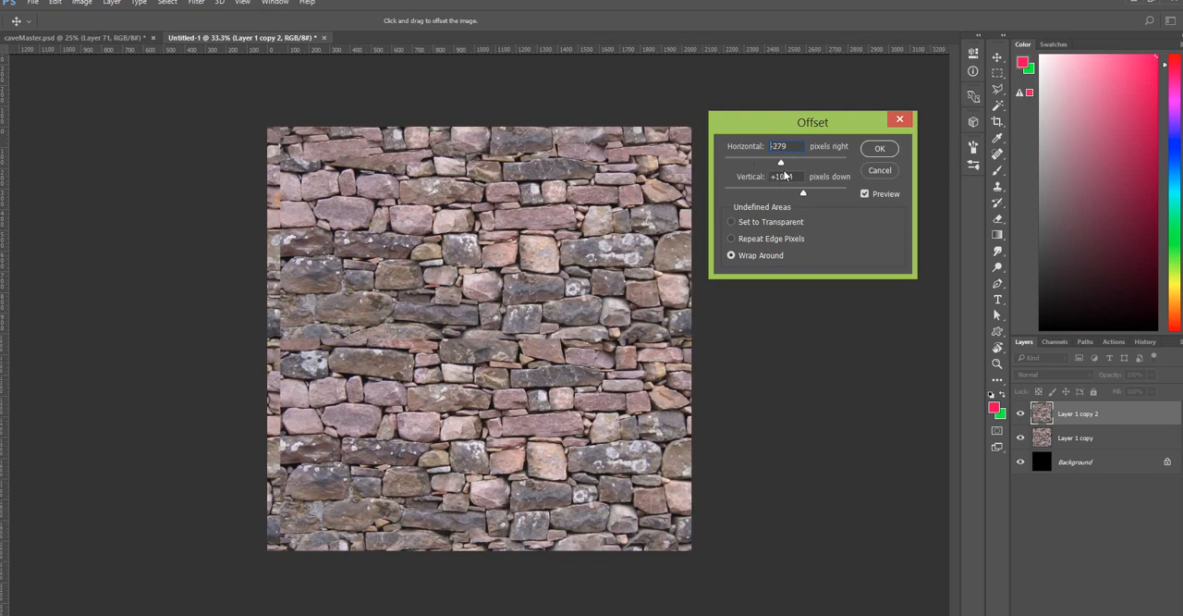
pyautogui.moveTo(784, 176); pyautogui.dragTo(803, 166)
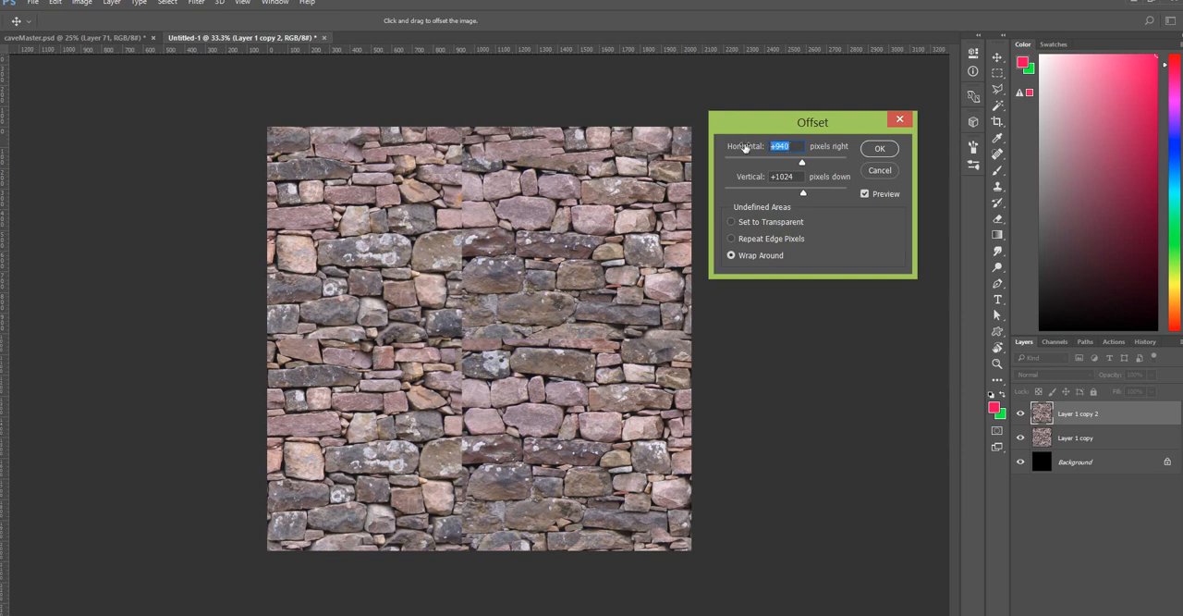
pyautogui.write('1024')
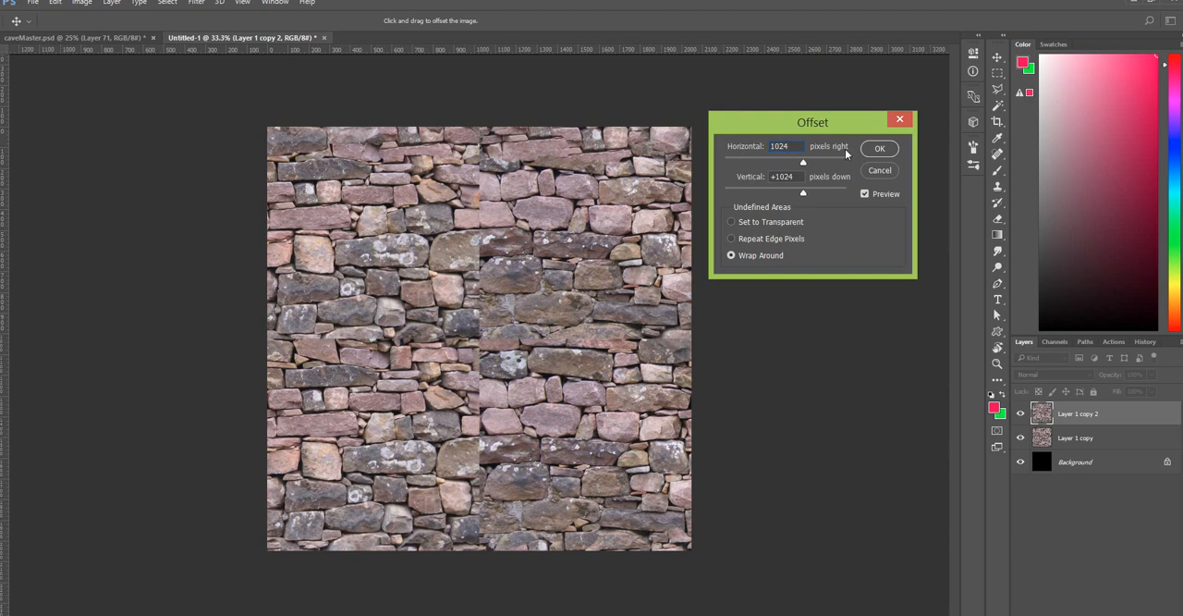
pyautogui.click(878, 149)
# Clone stones over the upper middle part of the vertical seam and add a layer mask to Layer 1 copy 2.
pyautogui.press('s')
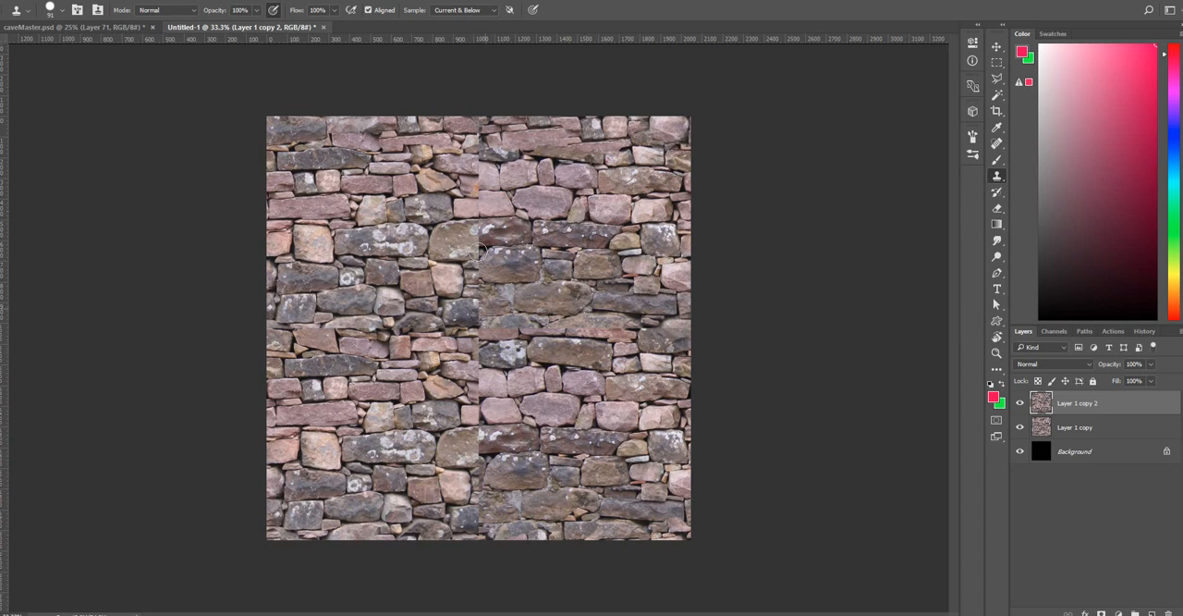
pyautogui.moveTo(477, 251)
pyautogui.mouseDown()
pyautogui.moveTo(516, 226)
pyautogui.moveTo(474, 230)
pyautogui.moveTo(514, 242)
pyautogui.moveTo(504, 305)
pyautogui.moveTo(510, 252)
pyautogui.moveTo(492, 259)
pyautogui.moveTo(516, 291)
pyautogui.mouseUp()
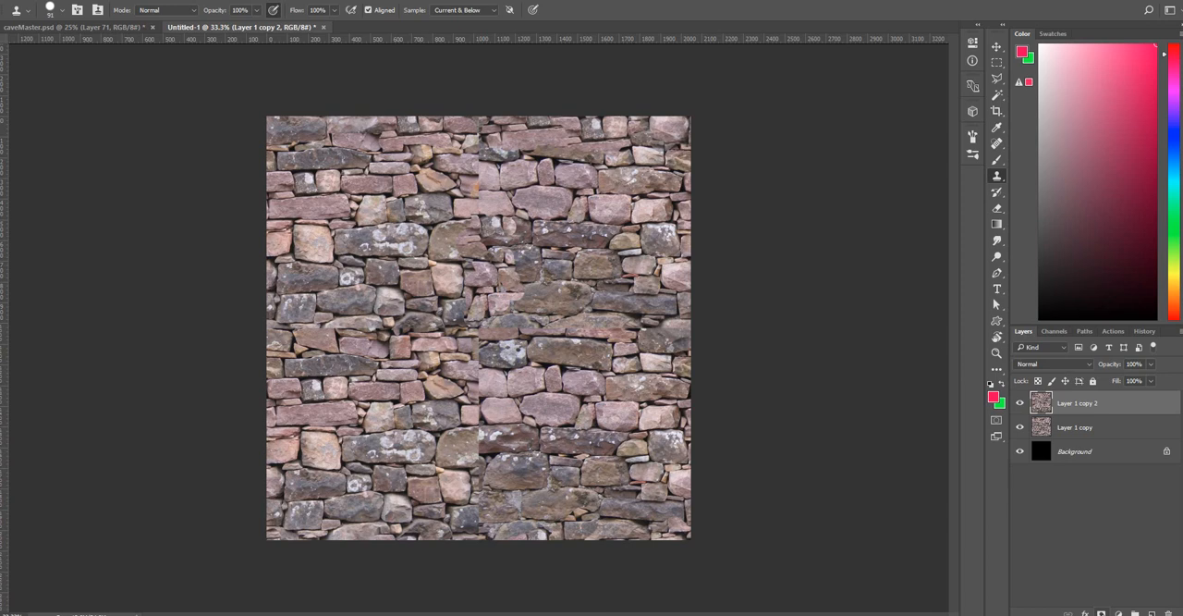
pyautogui.click(1101, 613)
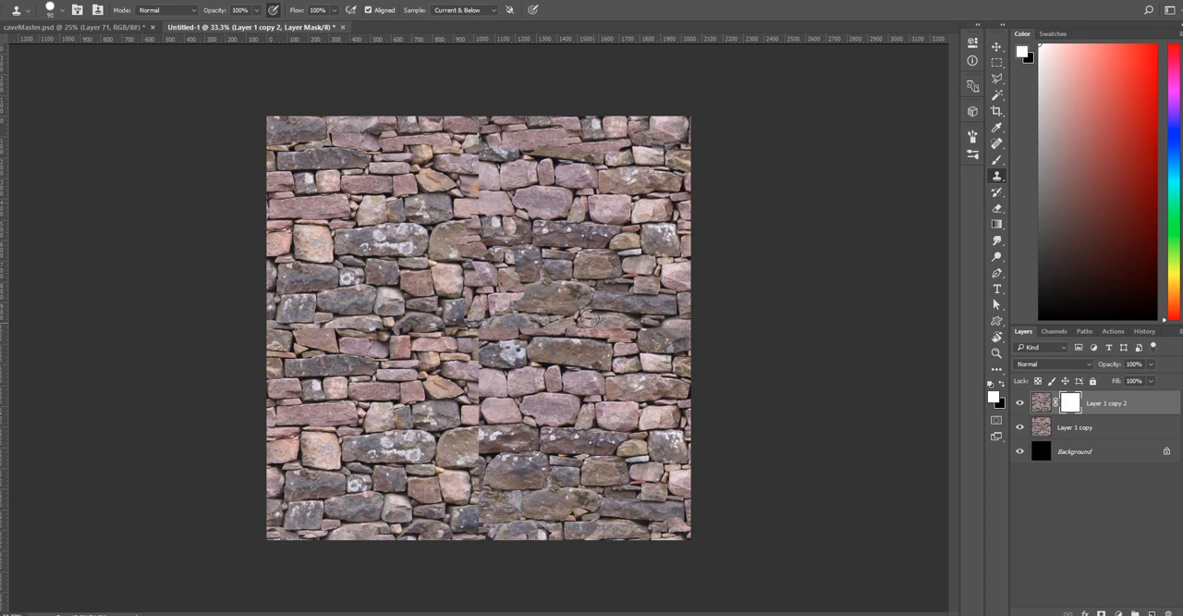
# Paint black on the Layer 1 copy 2 mask with a soft 85 px brush along the central vertical and horizontal seams.
pyautogui.rightClick(564, 293)
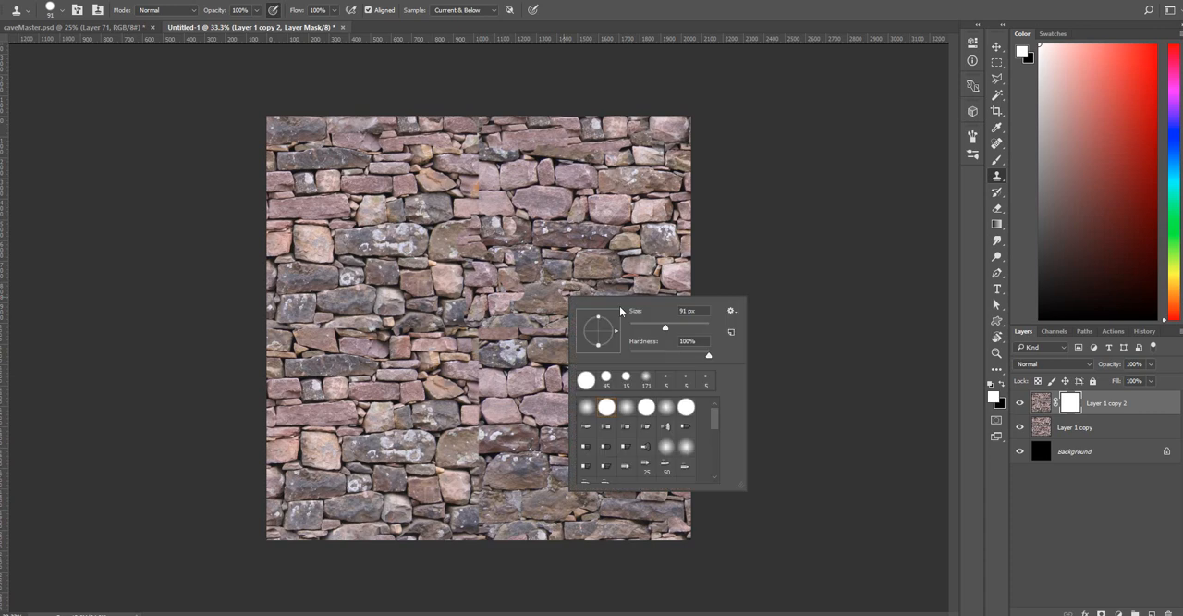
pyautogui.click(664, 351)
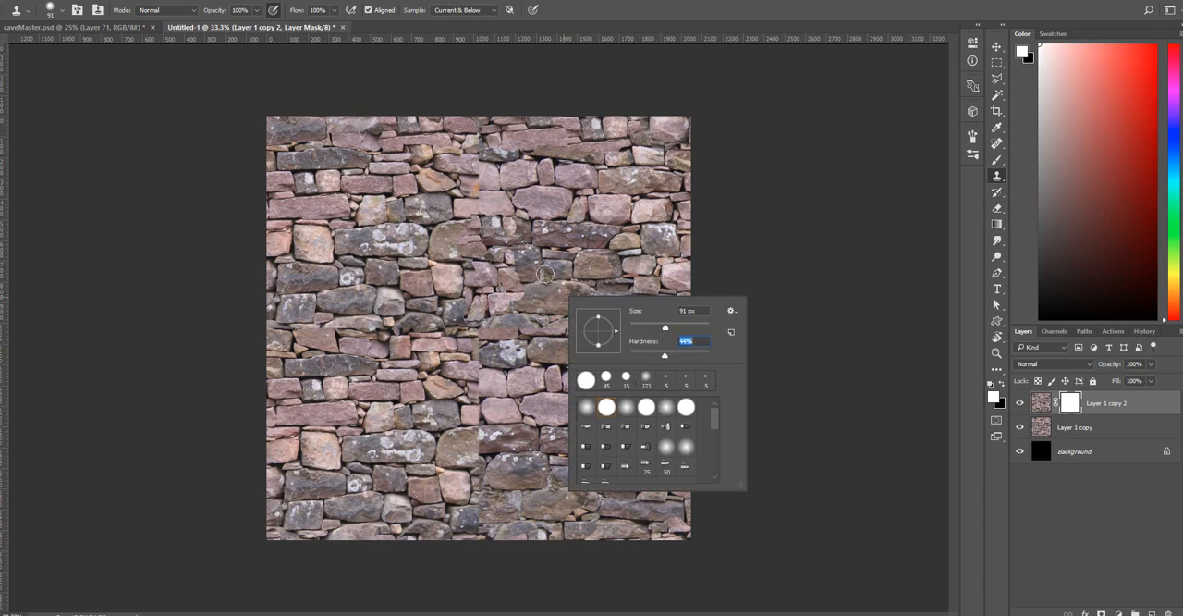
pyautogui.click(509, 324)
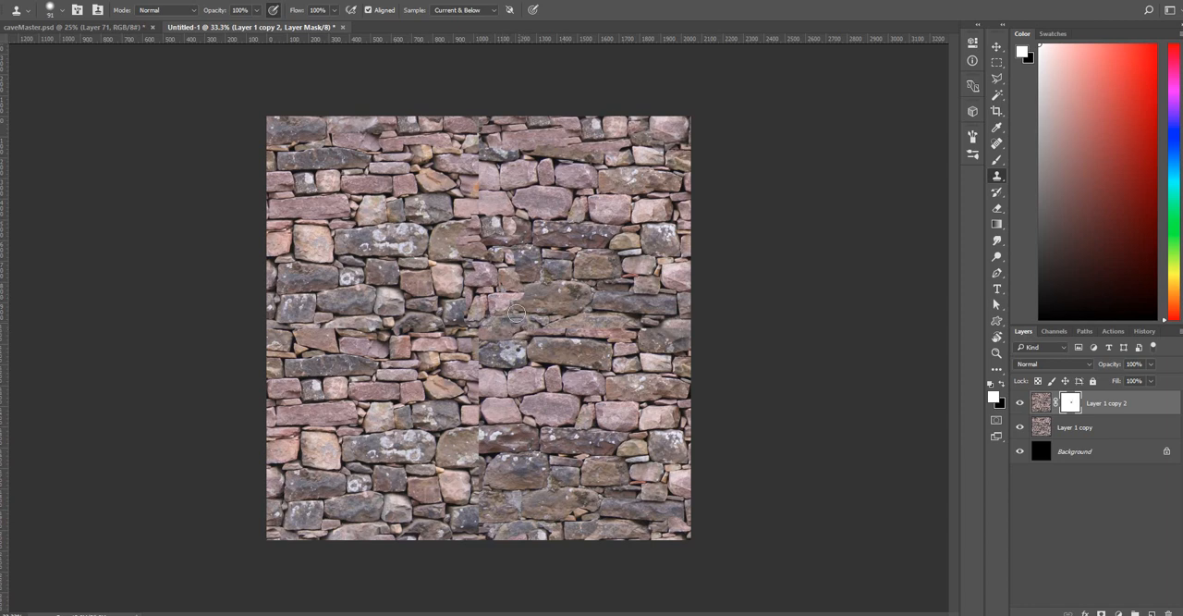
pyautogui.press('b')
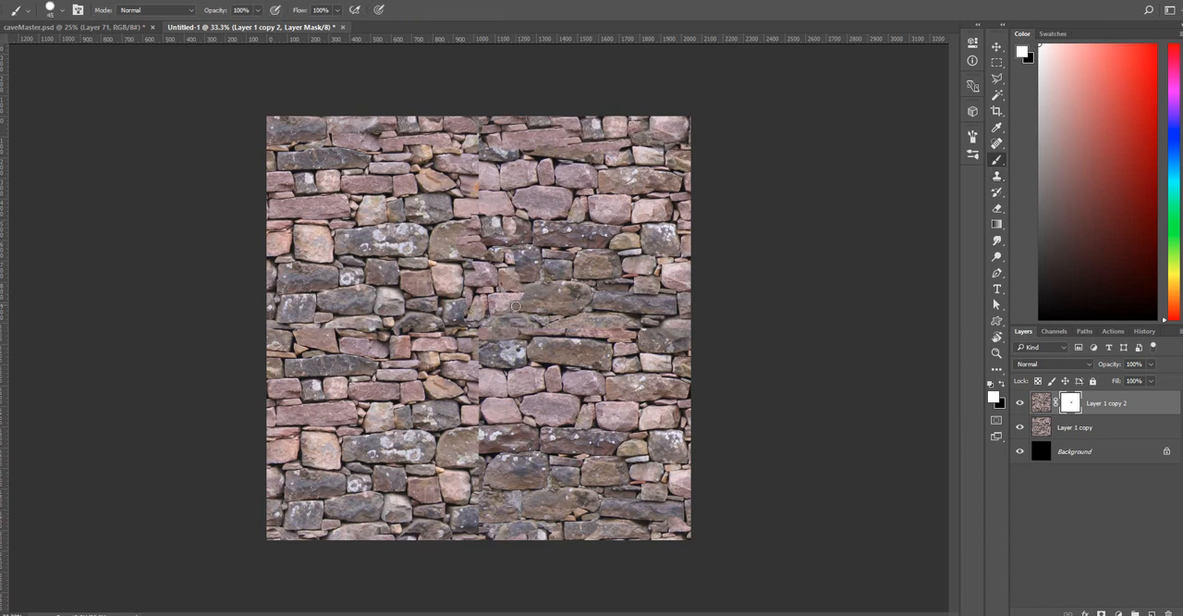
pyautogui.rightClick(551, 321)
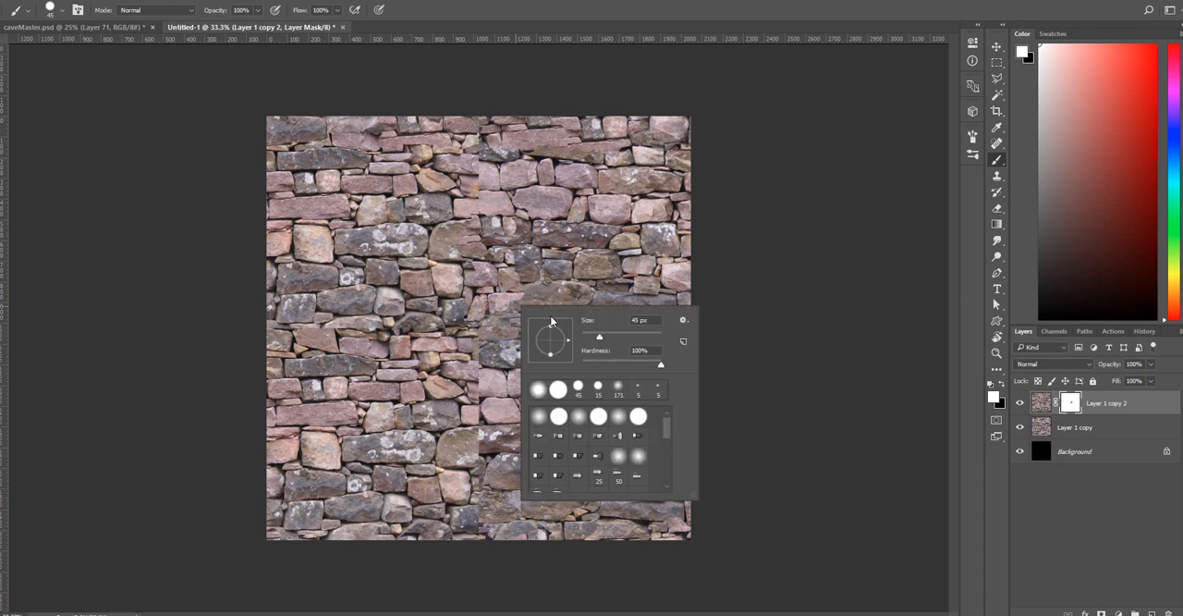
pyautogui.click(638, 320)
pyautogui.write('85')
pyautogui.press('Tab')
pyautogui.press('Return')
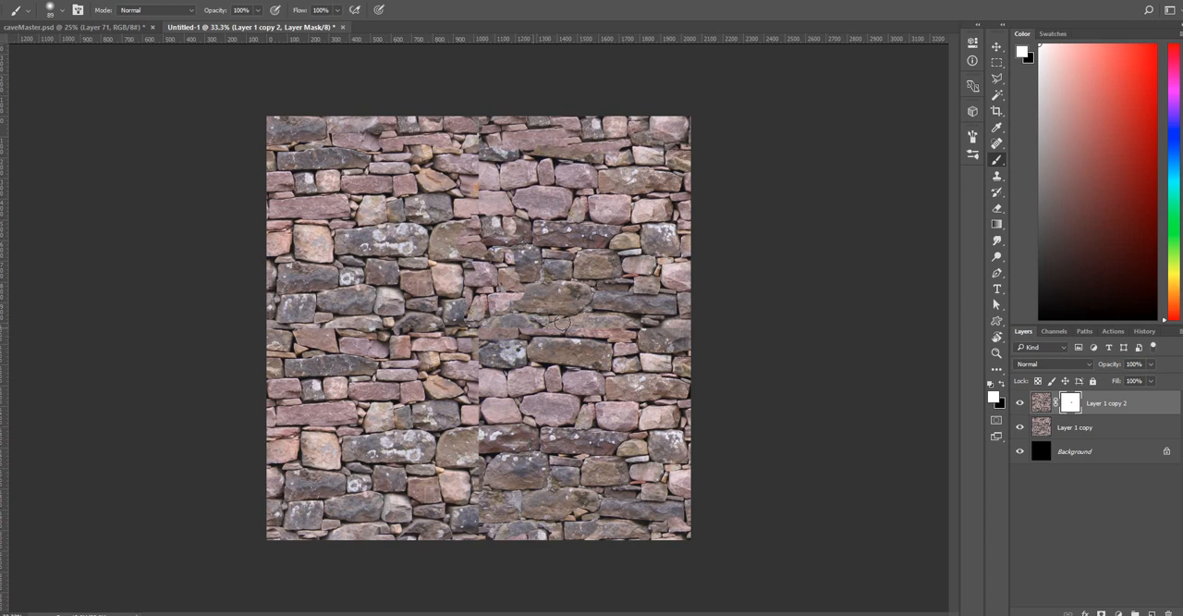
pyautogui.press('x')
pyautogui.moveTo(542, 319)
pyautogui.mouseDown()
pyautogui.moveTo(591, 339)
pyautogui.moveTo(609, 327)
pyautogui.moveTo(492, 333)
pyautogui.moveTo(473, 435)
pyautogui.moveTo(457, 421)
pyautogui.moveTo(504, 406)
pyautogui.moveTo(453, 374)
pyautogui.moveTo(492, 374)
pyautogui.moveTo(464, 461)
pyautogui.moveTo(486, 495)
pyautogui.moveTo(483, 524)
pyautogui.mouseUp()
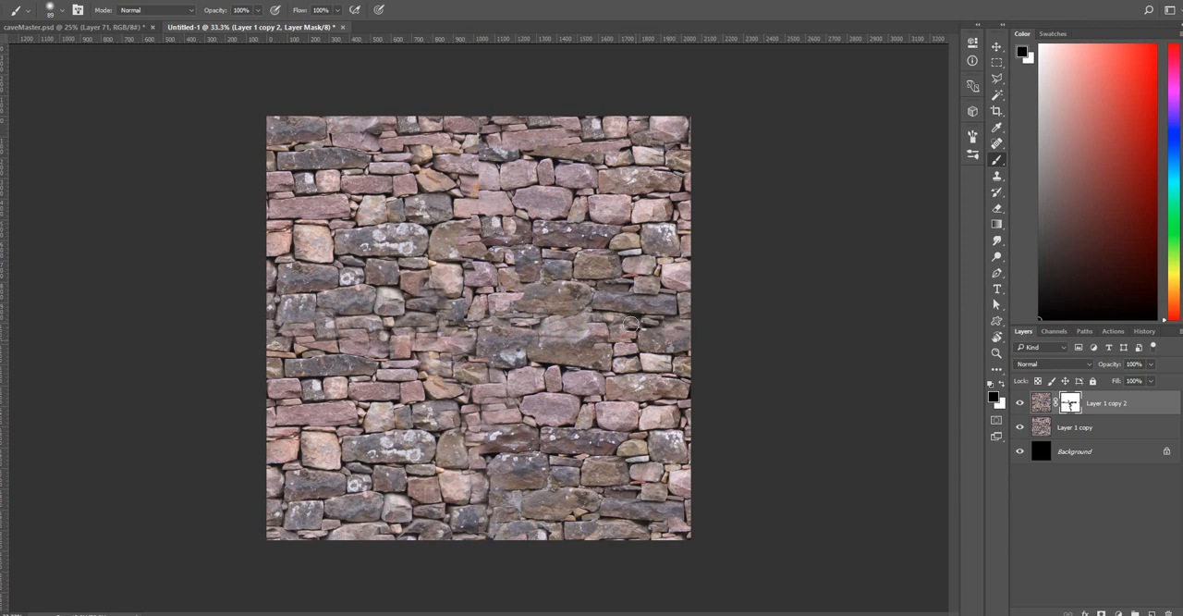
pyautogui.moveTo(472, 132)
pyautogui.mouseDown()
pyautogui.moveTo(501, 269)
pyautogui.moveTo(467, 279)
pyautogui.mouseUp()
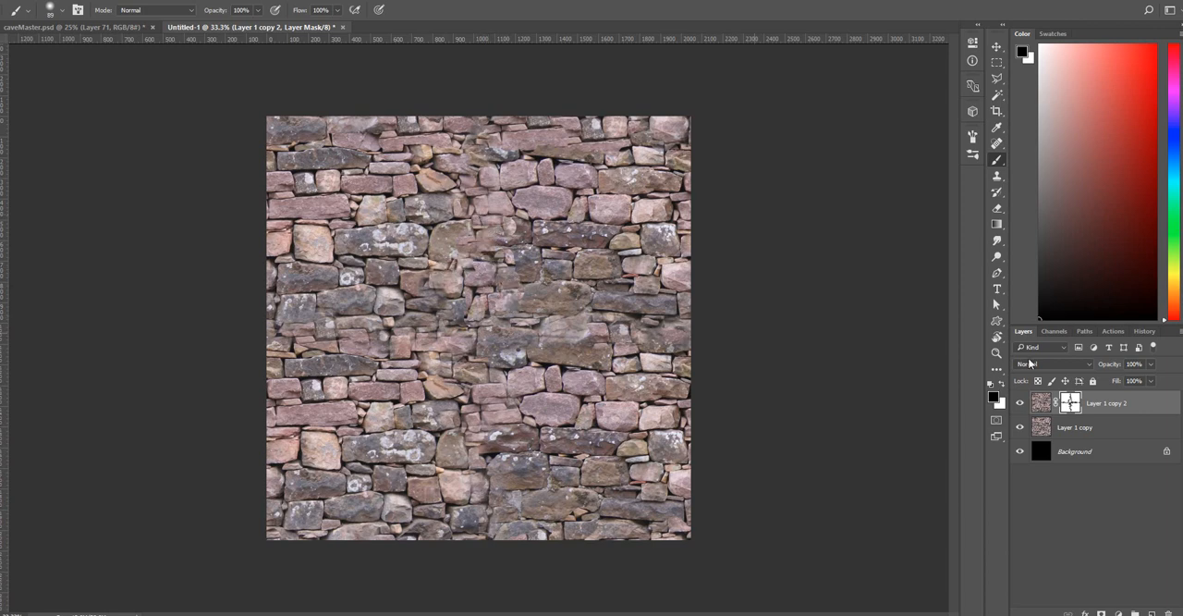
# Merge Layer 1 copy 2 with Layer 1 copy and reapply the last Offset filter to the merged wall.
pyautogui.keyDown('shift'); pyautogui.click(1102, 427); pyautogui.keyUp('shift')
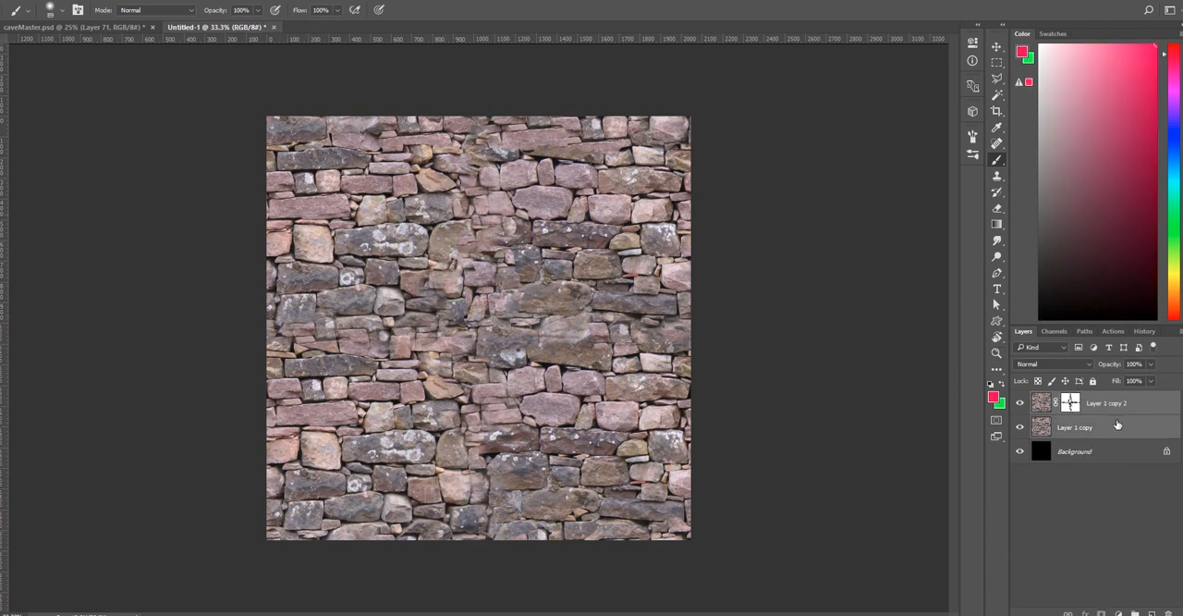
pyautogui.rightClick(1116, 422)
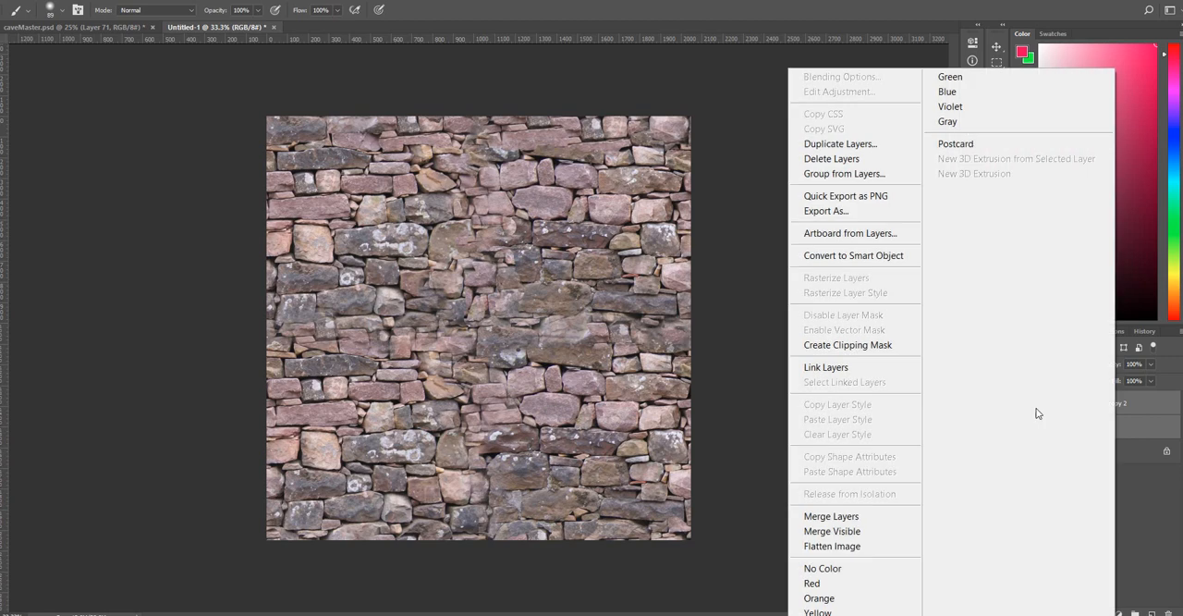
pyautogui.click(871, 516)
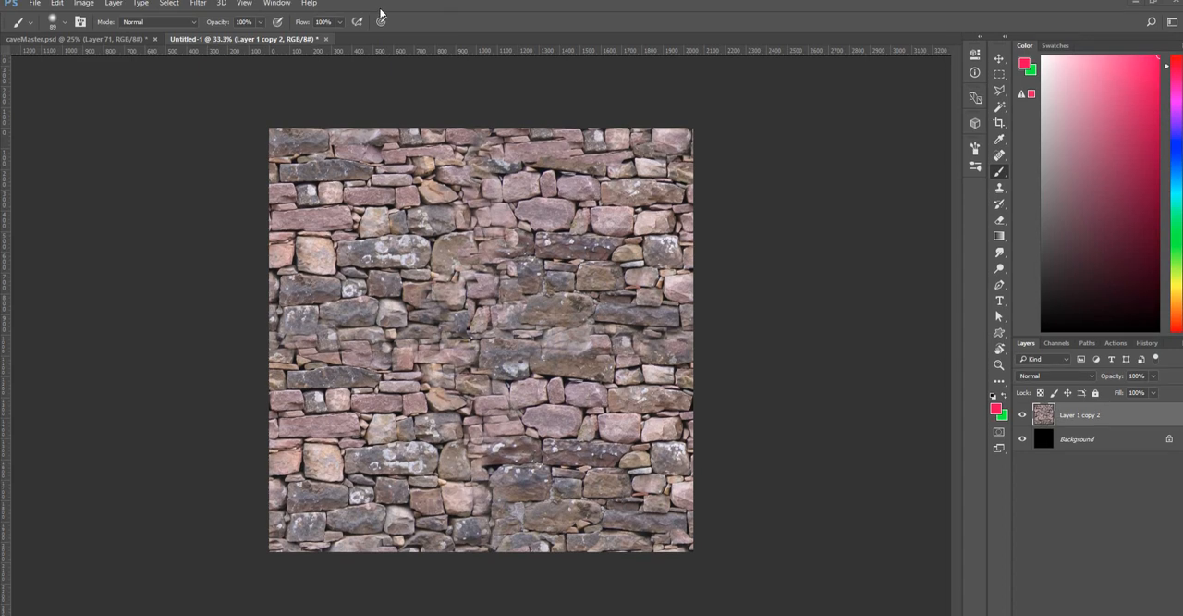
pyautogui.click(199, 3)
pyautogui.click(210, 10)
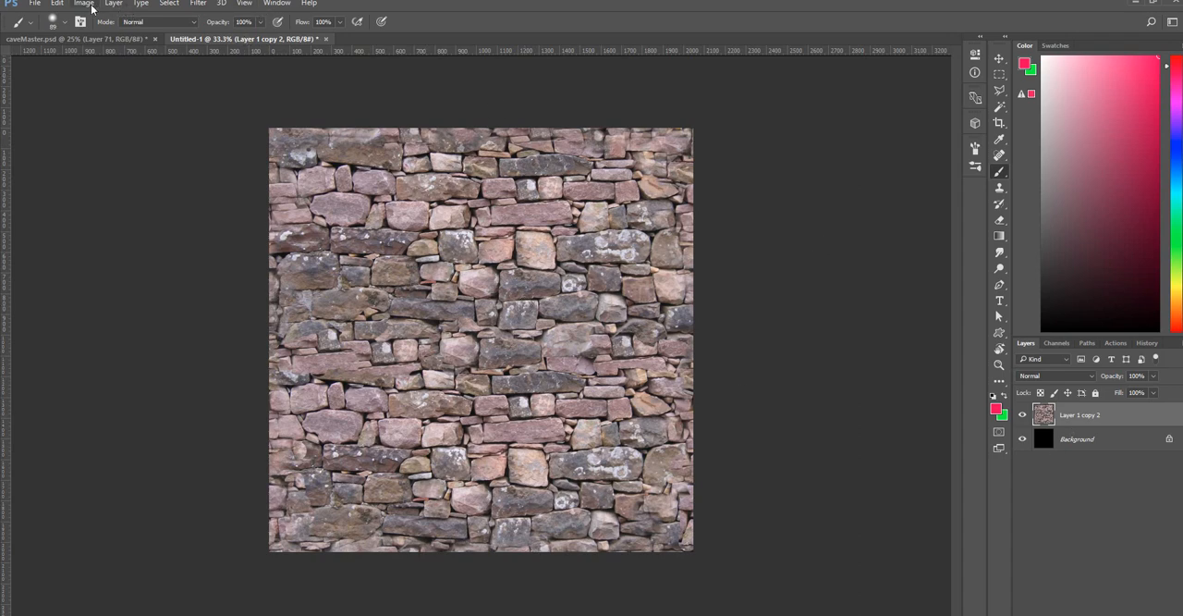
# Convert the Layer 1 copy 2 wall to black and white with all six colour channels raised to their 300% maximum.
pyautogui.click(85, 3)
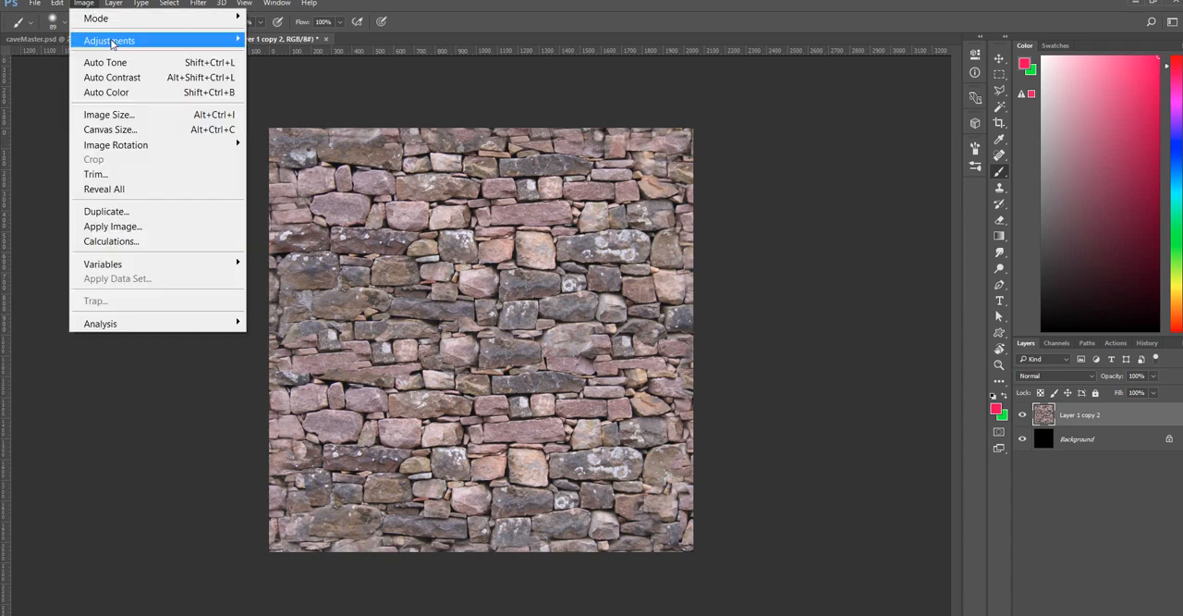
pyautogui.moveTo(113, 43)
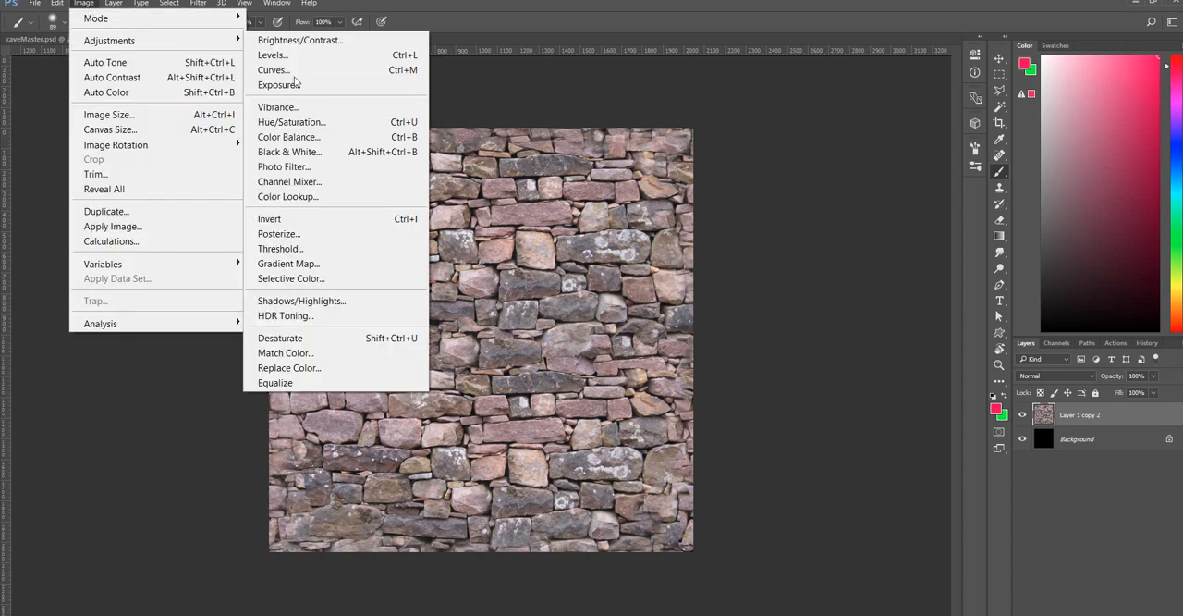
pyautogui.click(344, 151)
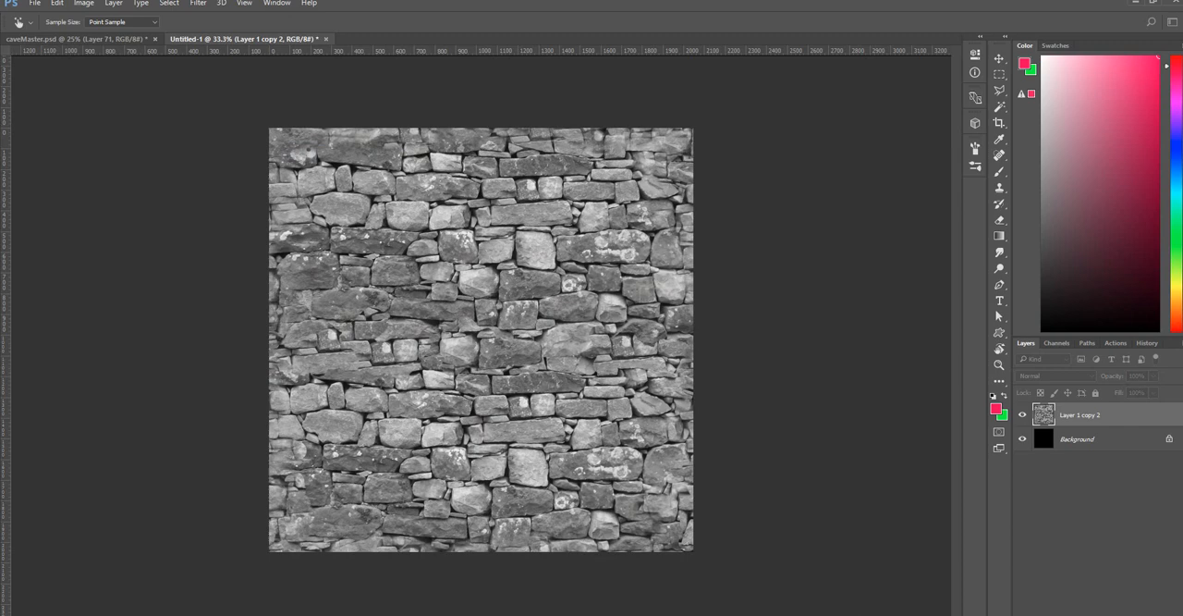
pyautogui.moveTo(239, 144); pyautogui.dragTo(858, 149)
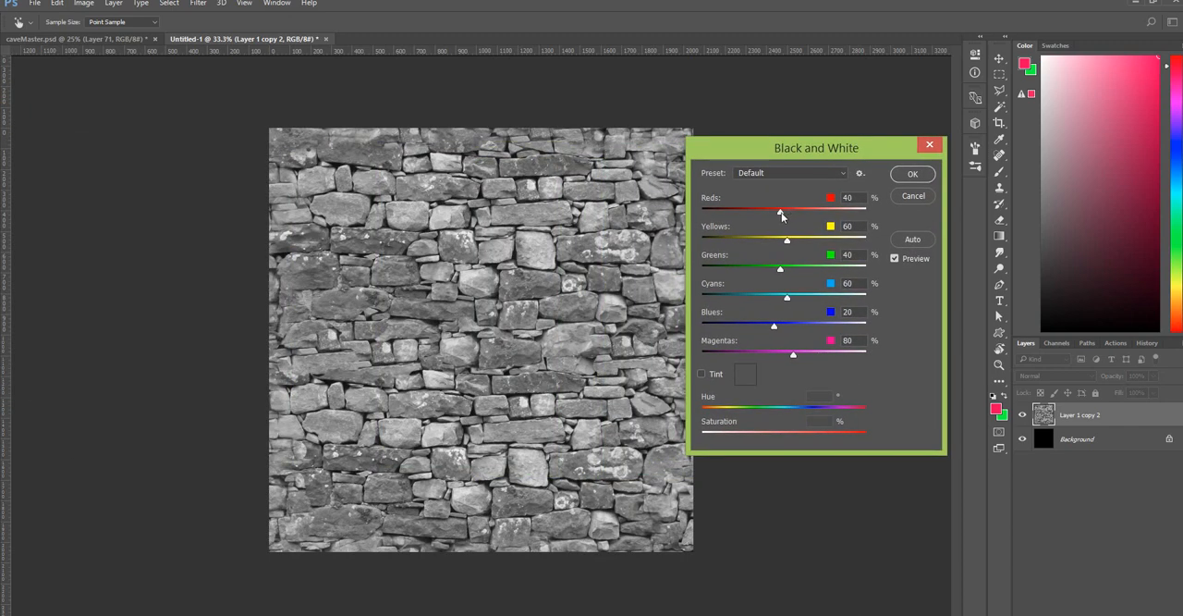
pyautogui.moveTo(770, 215); pyautogui.dragTo(884, 218)
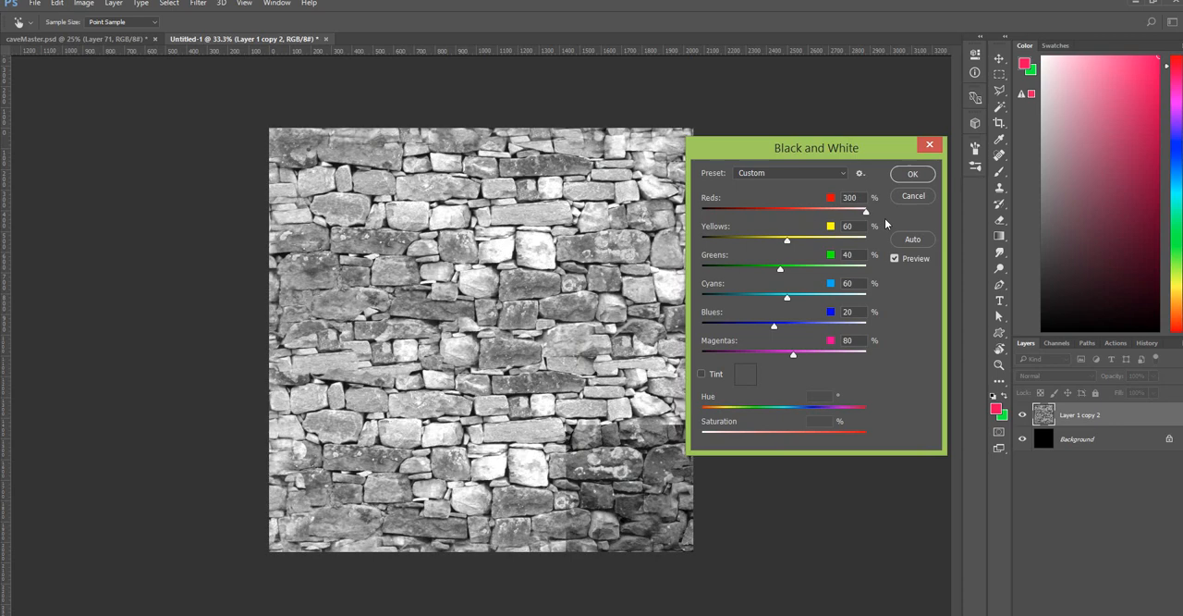
pyautogui.moveTo(786, 242); pyautogui.dragTo(869, 241)
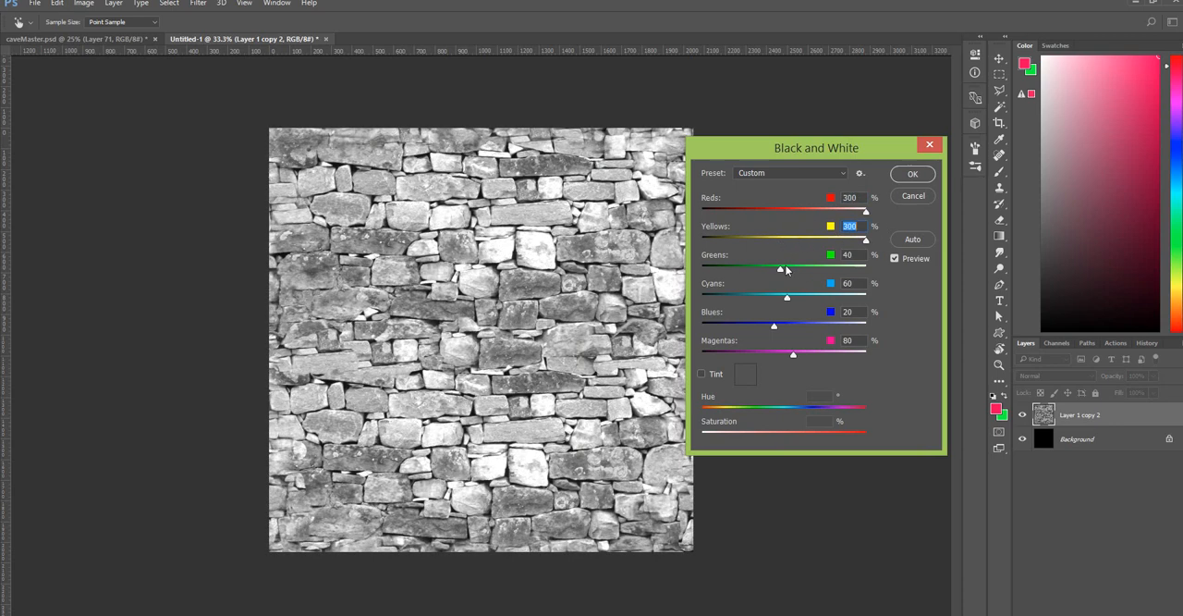
pyautogui.moveTo(788, 270); pyautogui.dragTo(887, 271)
pyautogui.moveTo(787, 298); pyautogui.dragTo(895, 301)
pyautogui.moveTo(776, 327); pyautogui.dragTo(890, 330)
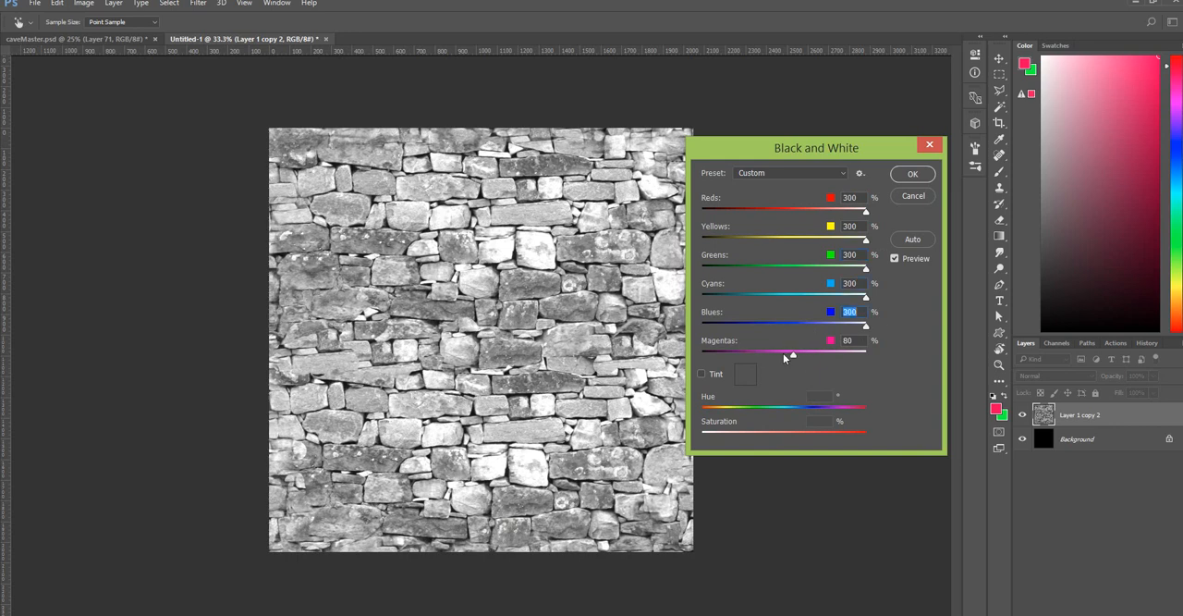
pyautogui.moveTo(794, 356); pyautogui.dragTo(915, 369)
pyautogui.click(913, 176)
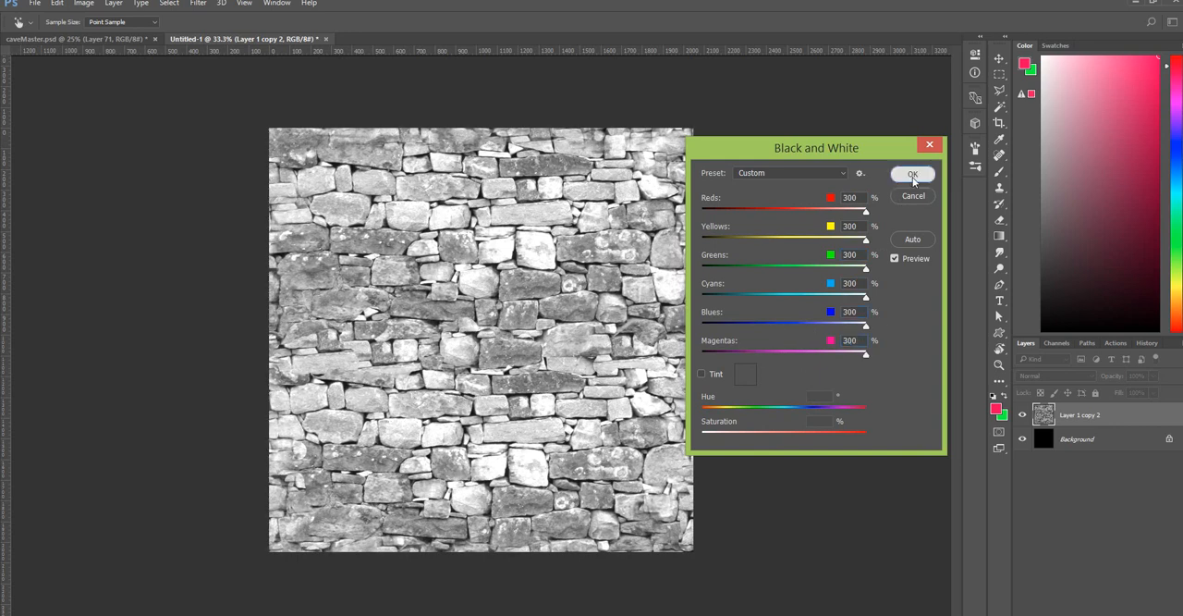
# Apply Levels to the grayscale wall with input values 9, 0.21 and 128 to isolate the black gaps between stones.
pyautogui.click(84, 6)
pyautogui.moveTo(101, 43)
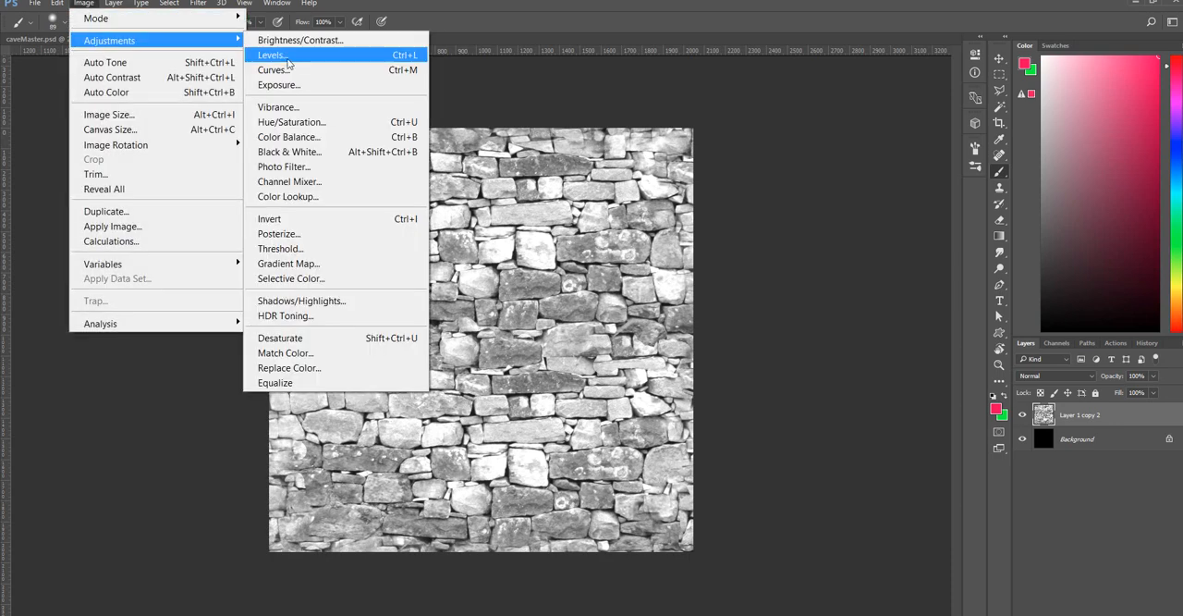
pyautogui.click(277, 54)
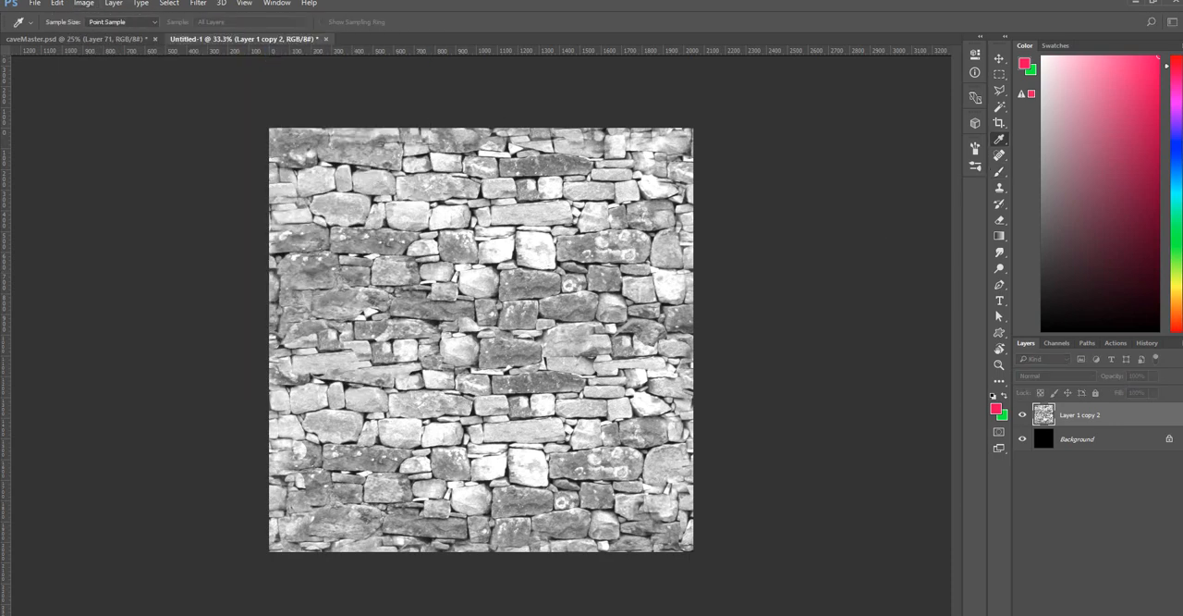
pyautogui.moveTo(139, 98); pyautogui.dragTo(738, 204)
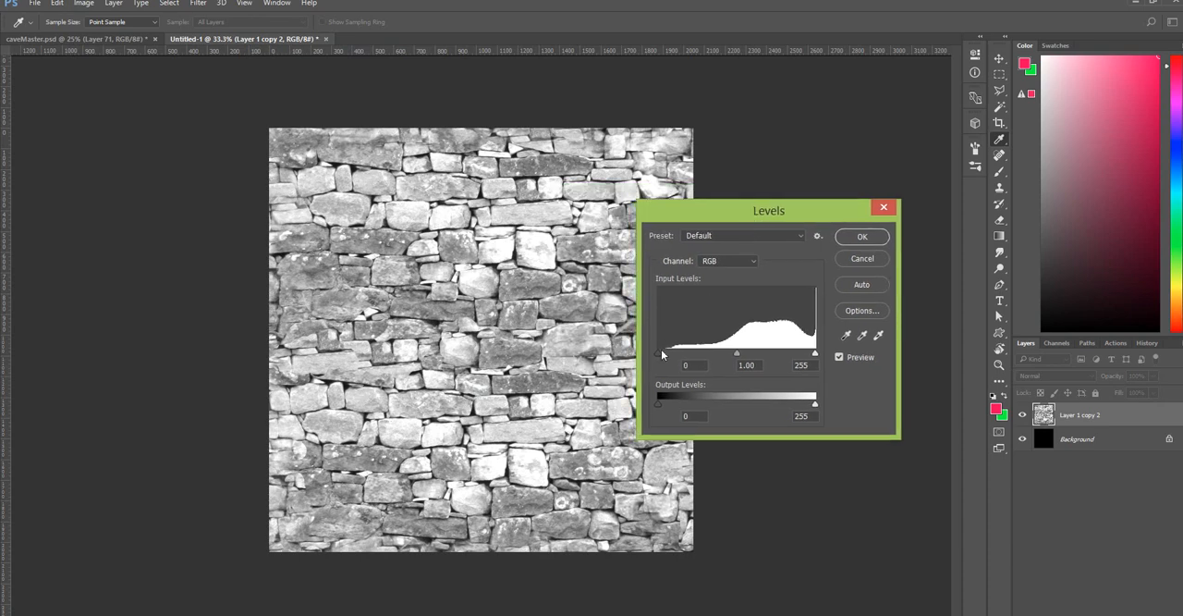
pyautogui.moveTo(658, 355); pyautogui.dragTo(663, 355)
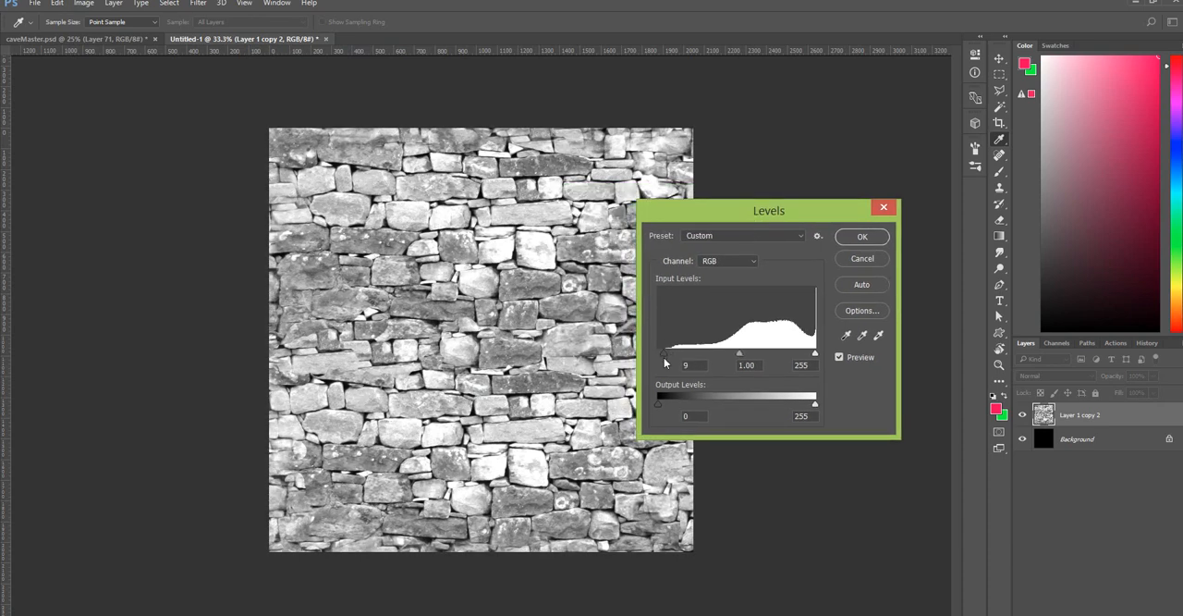
pyautogui.moveTo(814, 354); pyautogui.dragTo(729, 356)
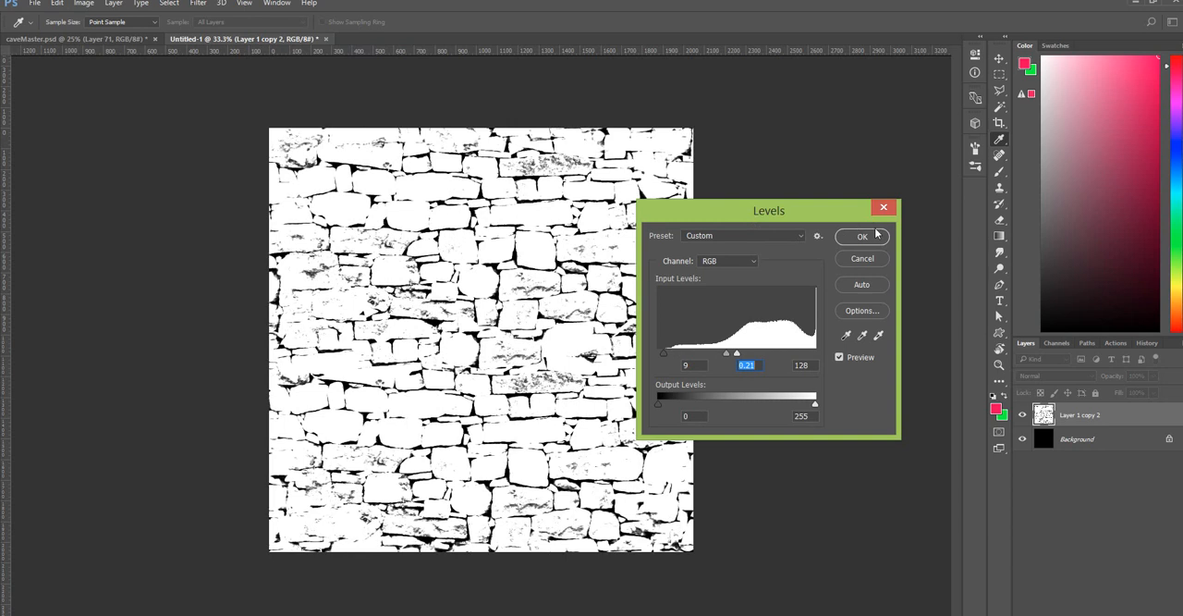
pyautogui.press('Return')
pyautogui.press('b')
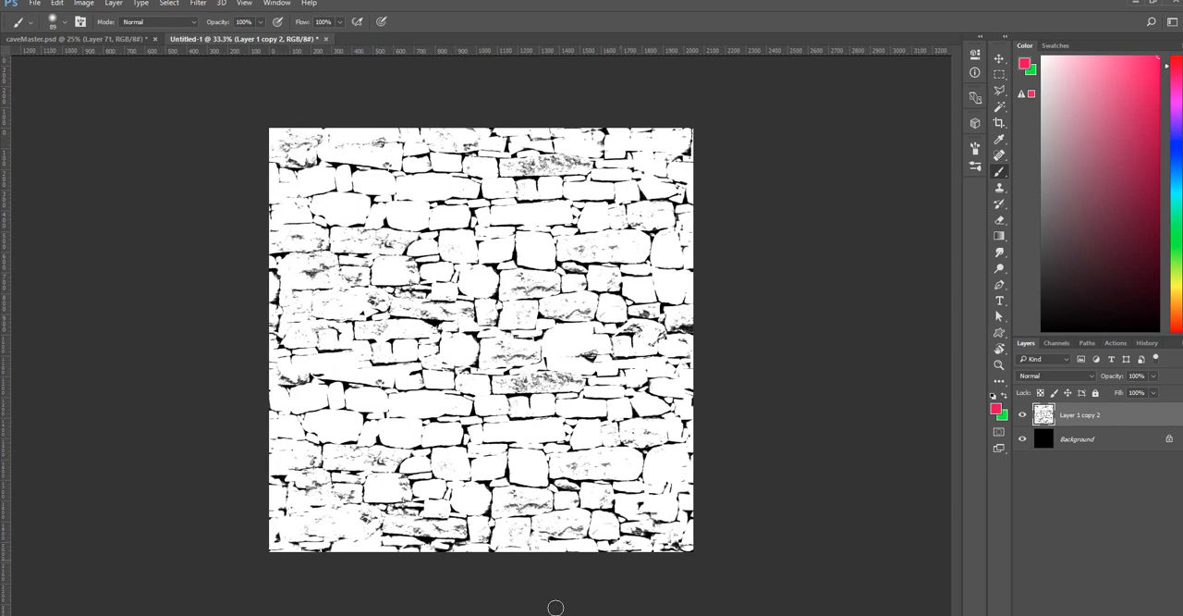
# Switch to the caveMaster.psd document and select Group 1 inside the dryStone group.
pyautogui.hotkey('alt', 'Tab')
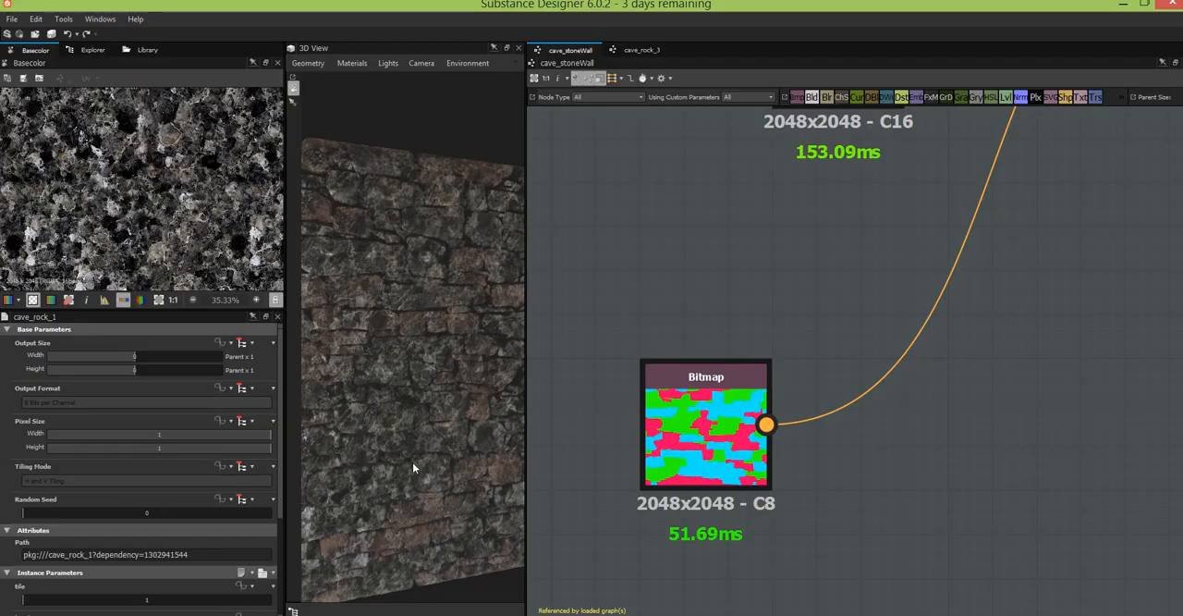
pyautogui.hotkey('alt', 'Tab')
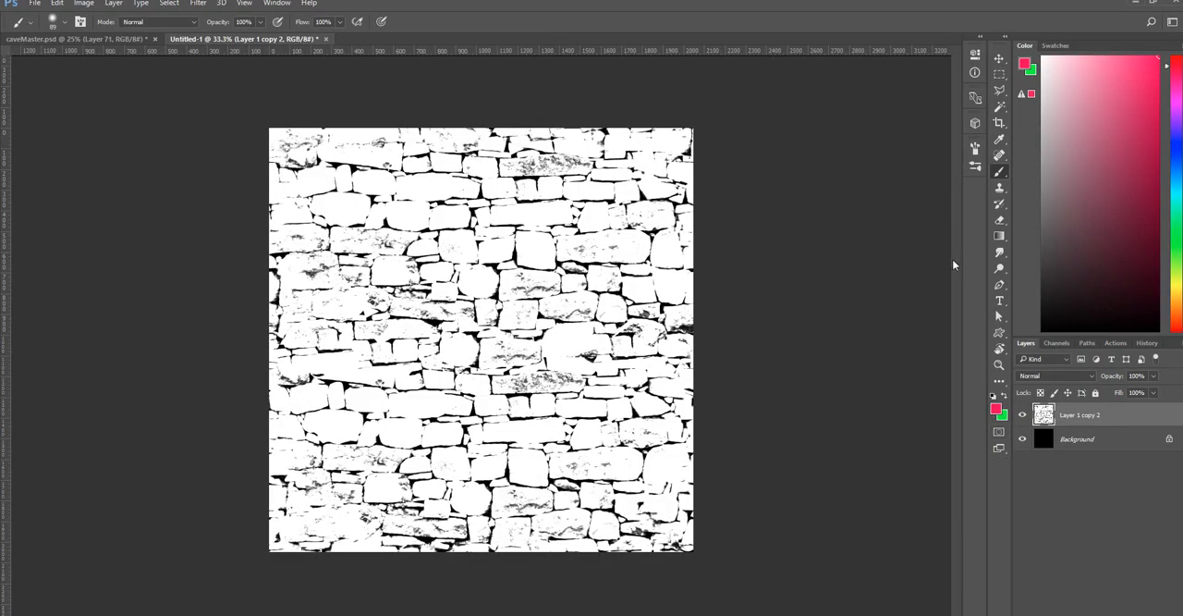
pyautogui.click(96, 39)
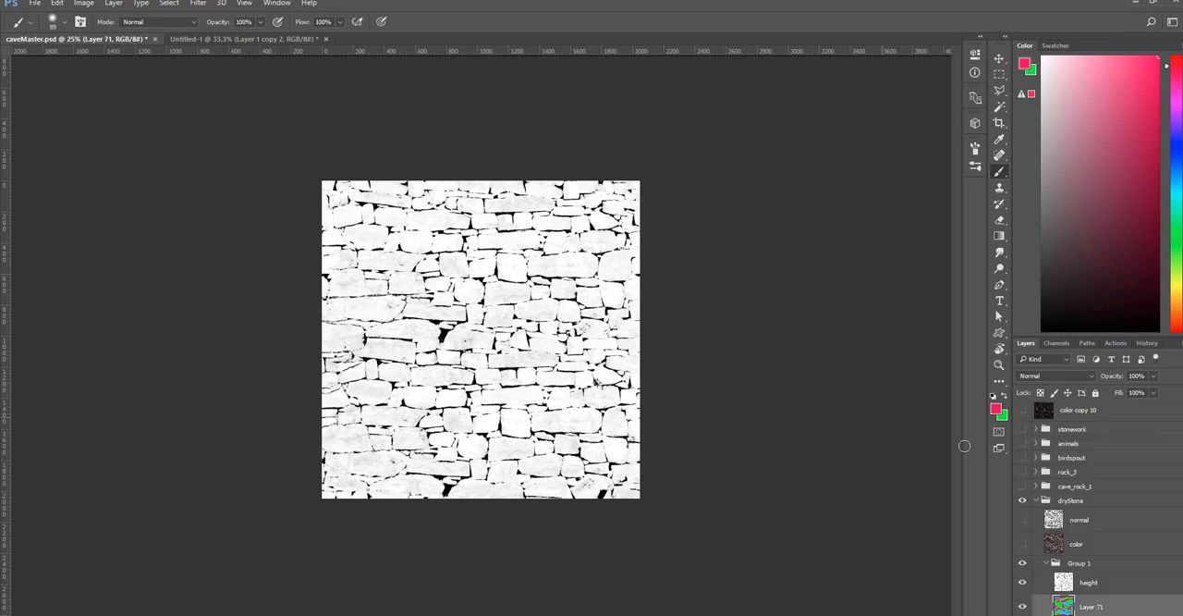
pyautogui.click(1105, 564)
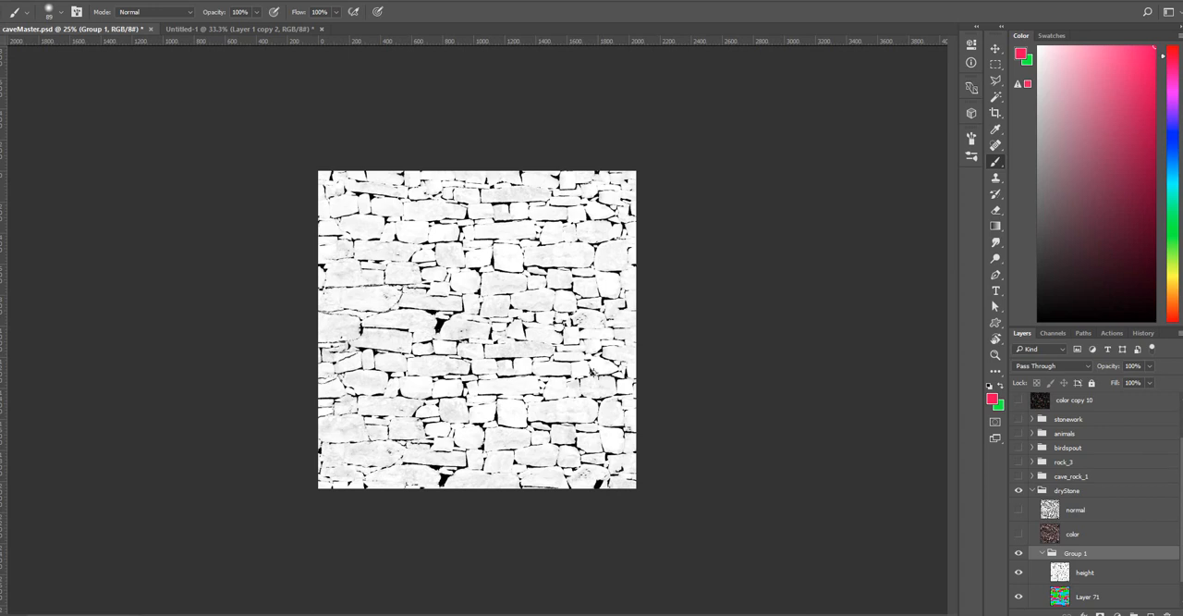
pyautogui.scroll(-1, 1084, 518)
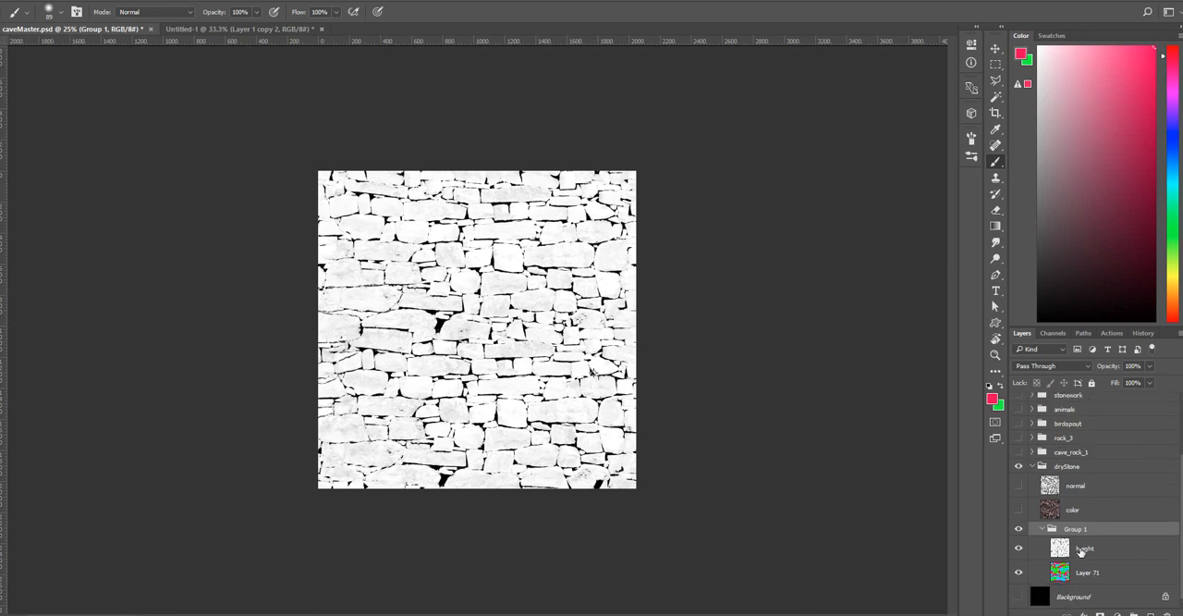
# Hide and reshow the height layer to inspect the flat colour map on Layer 71.
pyautogui.click(1076, 550)
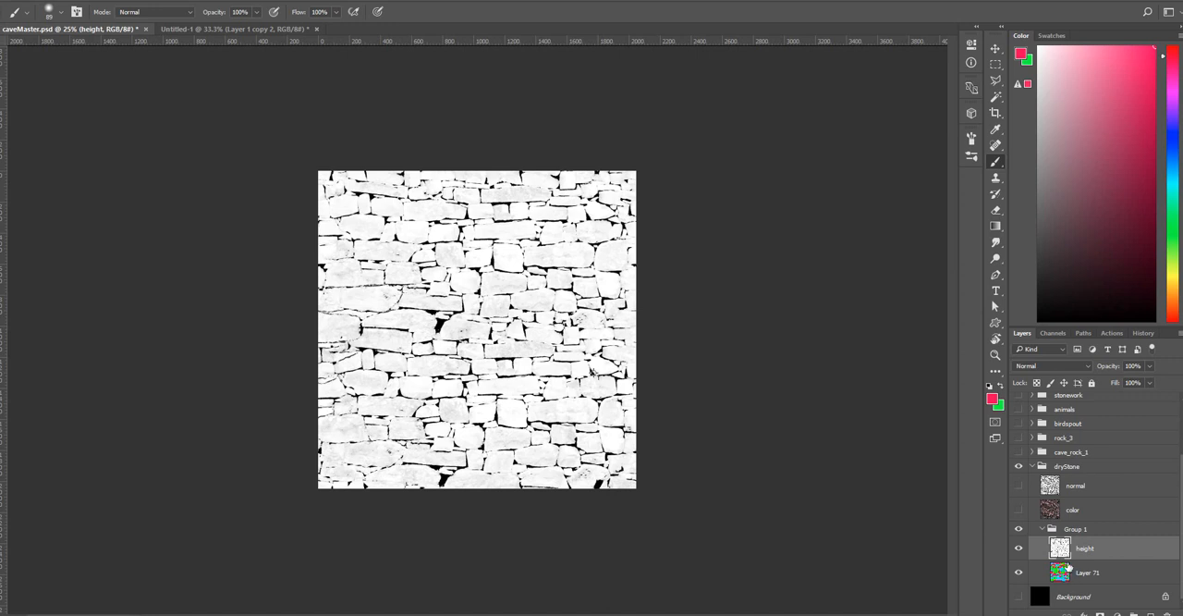
pyautogui.click(1073, 572)
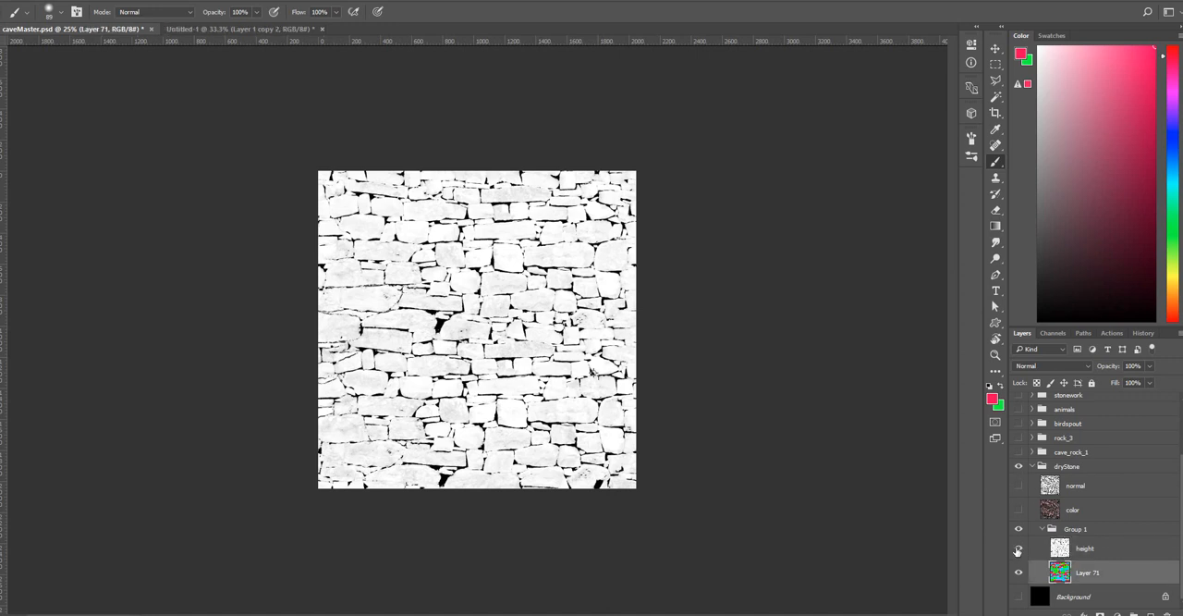
pyautogui.click(1019, 551)
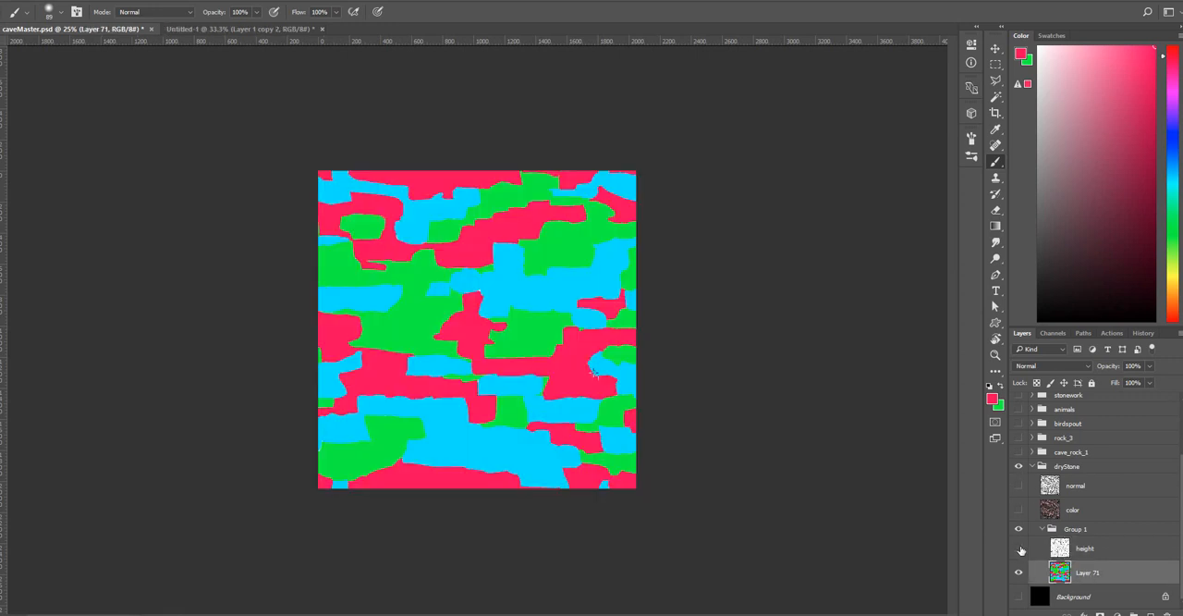
pyautogui.click(1018, 551)
# Set the height layer's blend mode to Multiply over the colour map.
pyautogui.click(1100, 552)
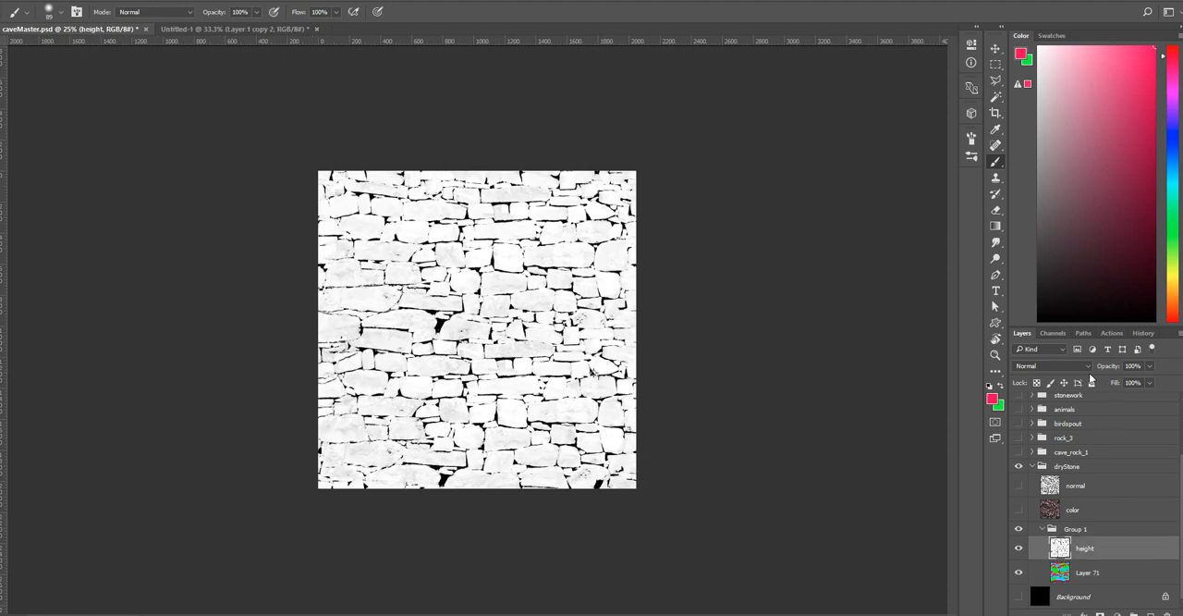
pyautogui.click(1087, 367)
pyautogui.click(1042, 409)
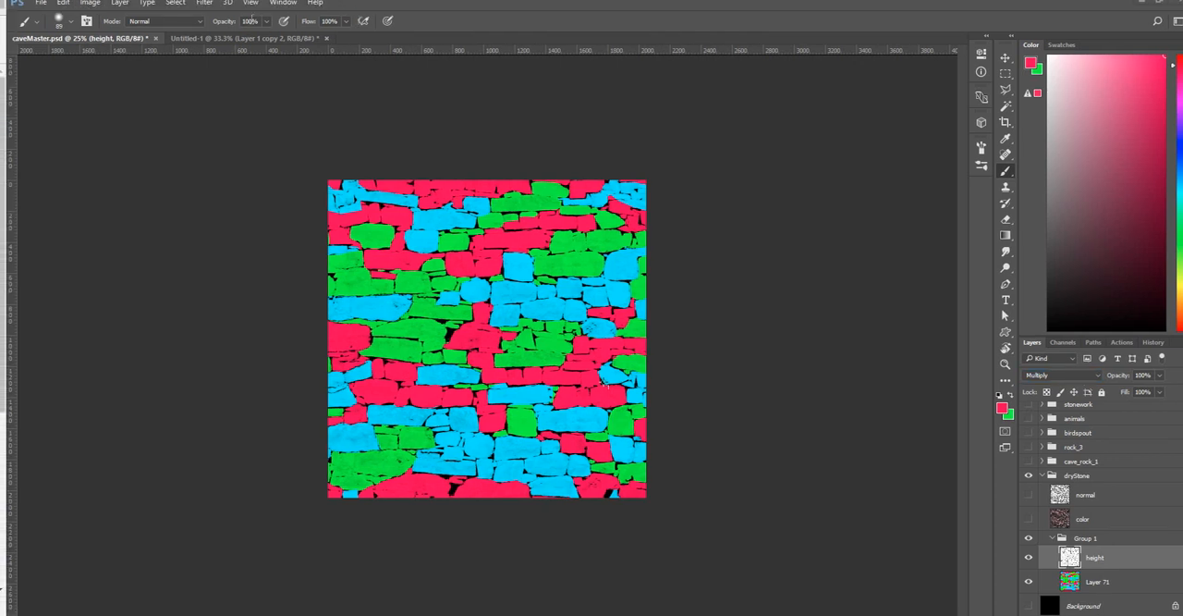
# Reapply the last Offset filter to the height layer and to Layer 71 to check how the colour map tiles.
pyautogui.click(204, 4)
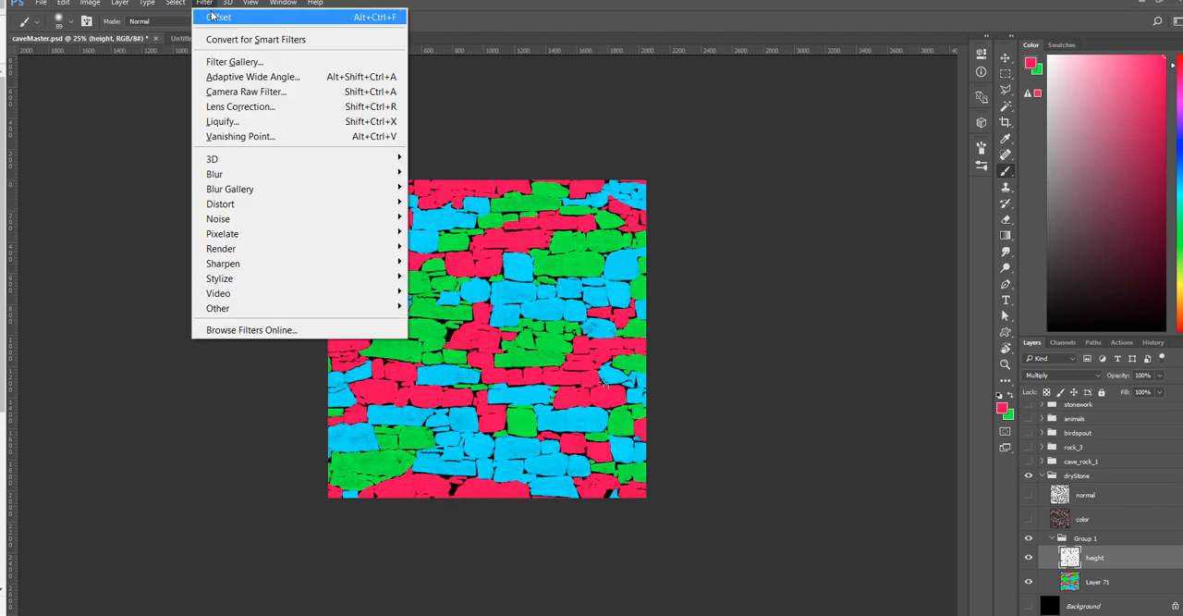
pyautogui.click(214, 18)
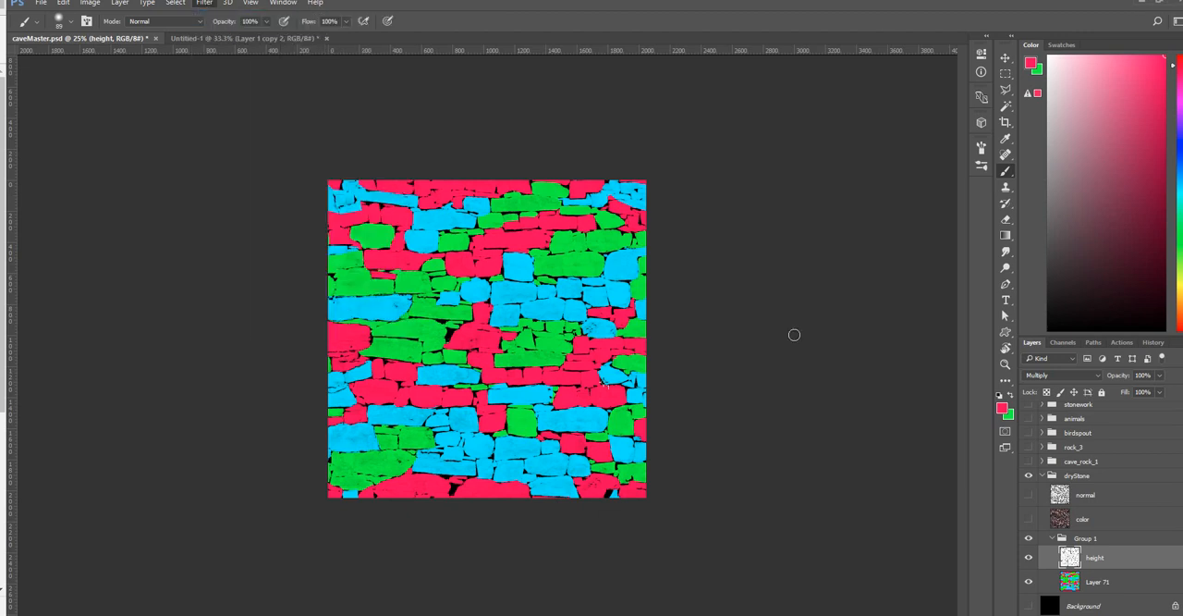
pyautogui.click(1114, 586)
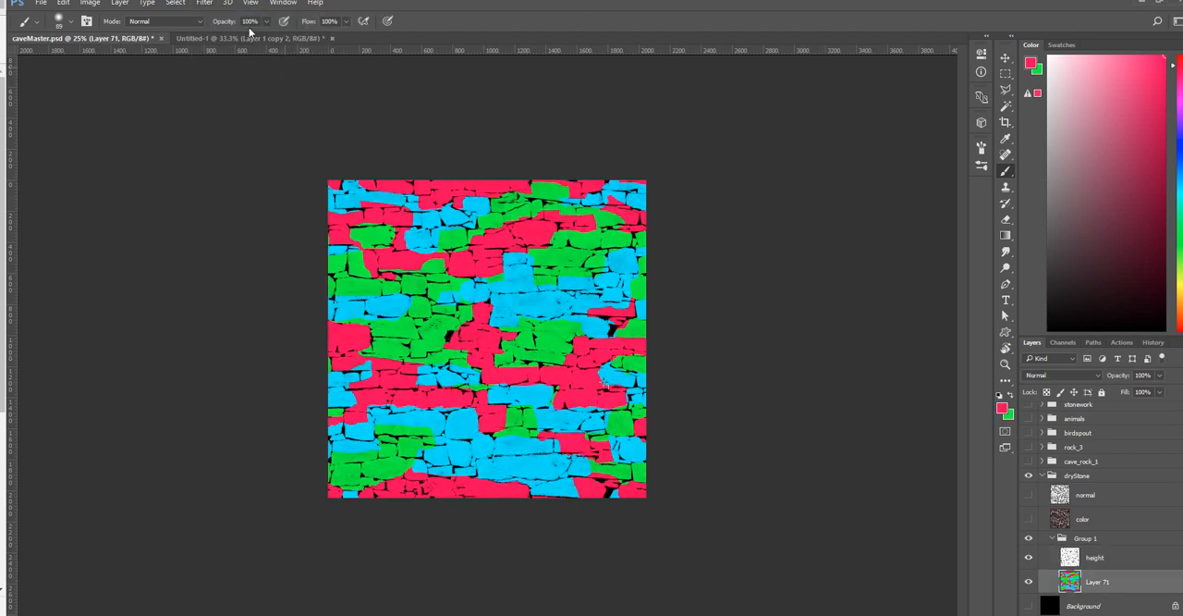
pyautogui.click(205, 3)
pyautogui.click(213, 17)
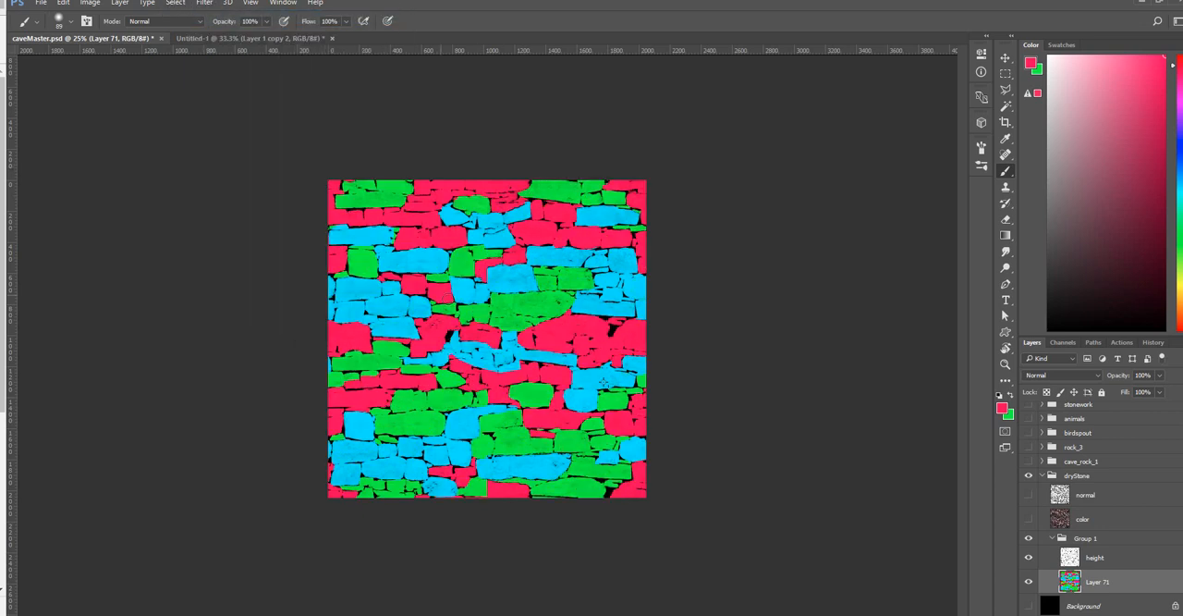
# Shift Layer 71 and the height layer back with the same Offset filter.
pyautogui.click(204, 3)
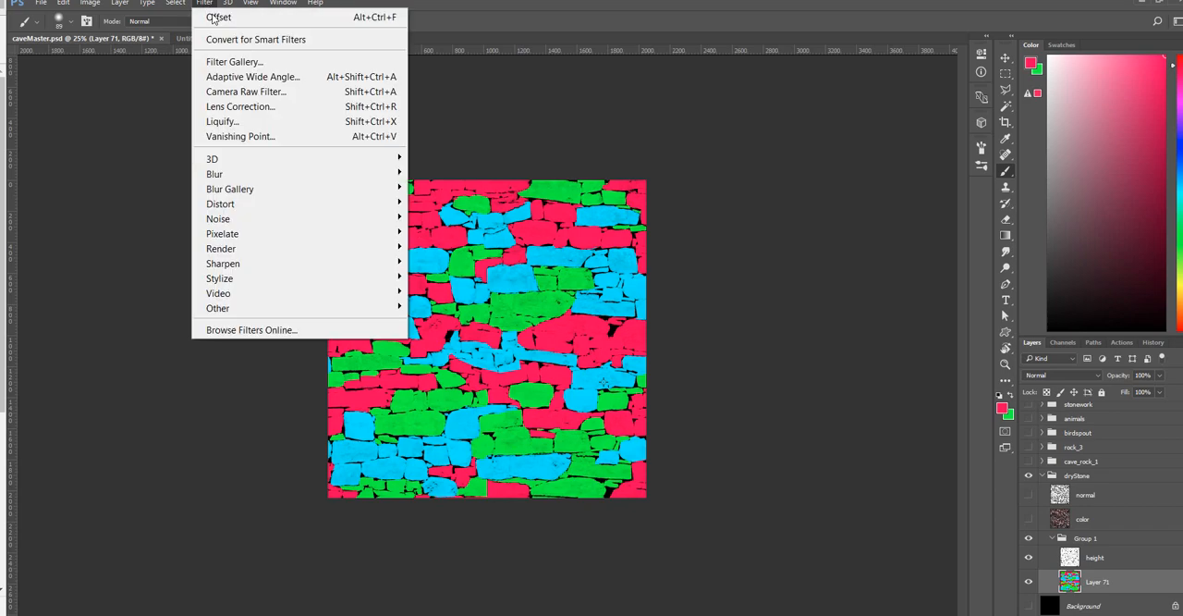
pyautogui.click(208, 16)
pyautogui.click(1110, 559)
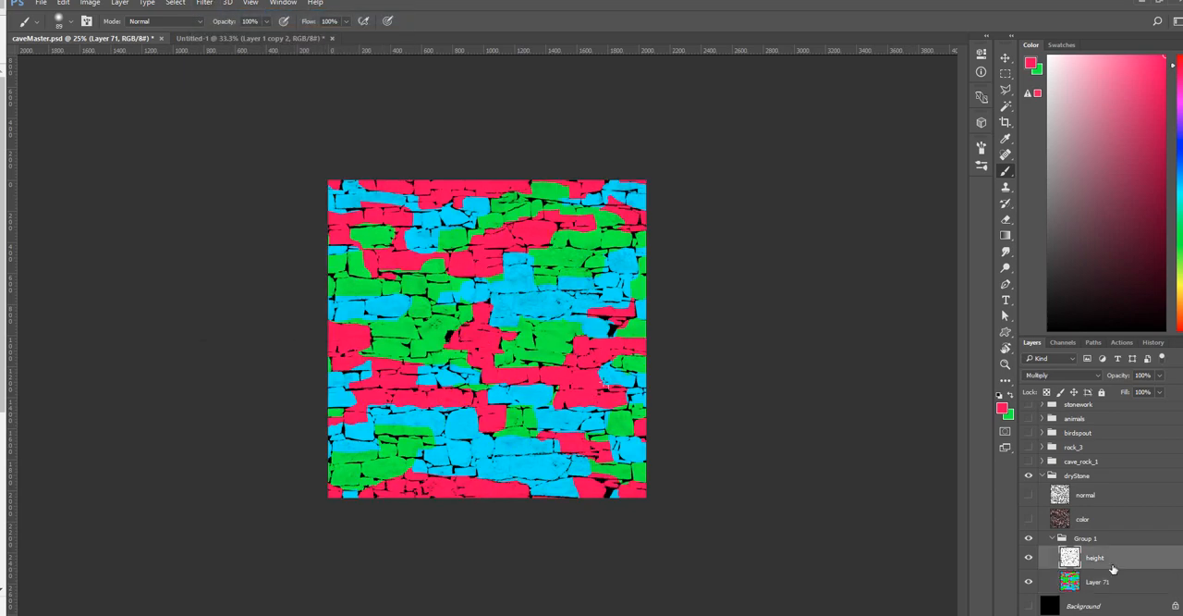
pyautogui.click(205, 3)
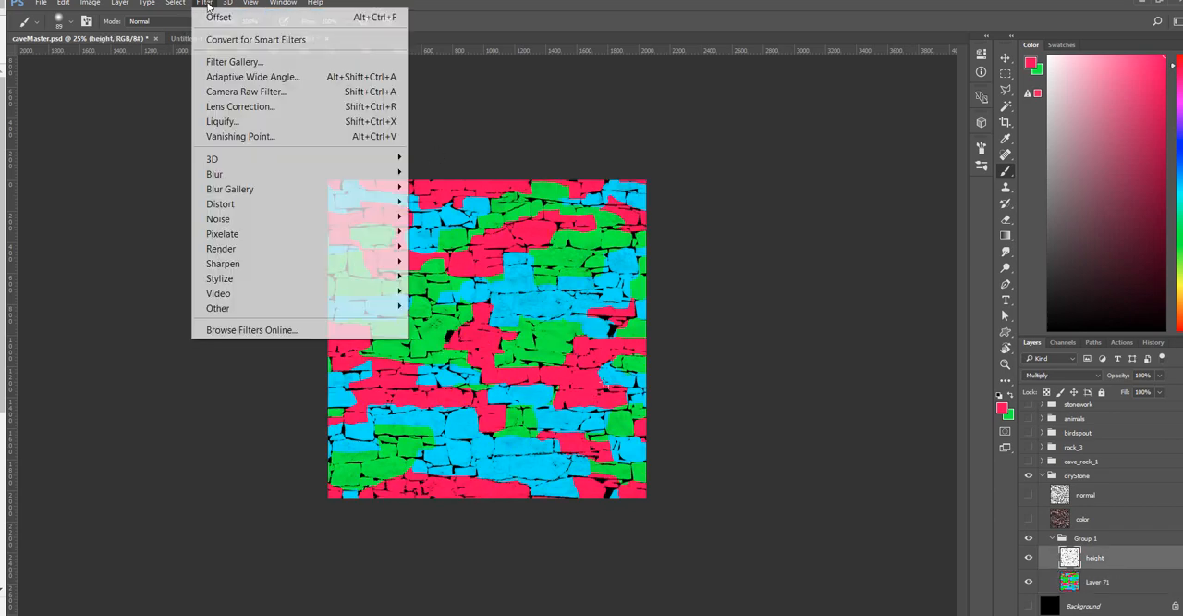
pyautogui.click(222, 11)
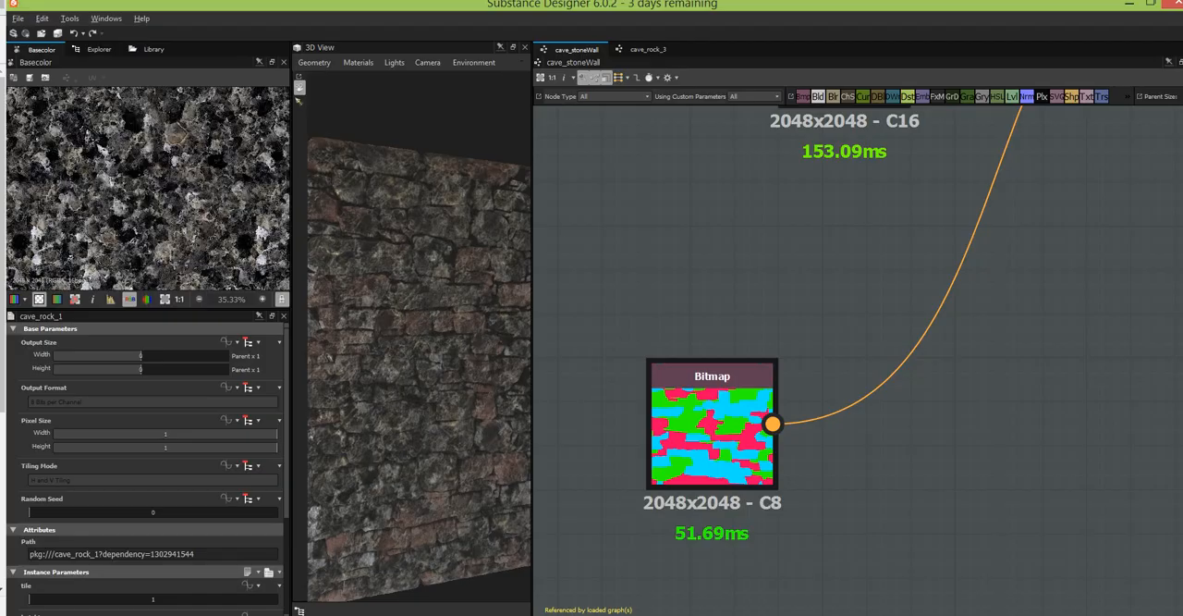
# Switch to Substance Designer, select the Multi-Material Blend node in the cave_stoneWall graph and open the node library.
pyautogui.moveTo(1032, 318); pyautogui.dragTo(978, 455, button='middle')
pyautogui.scroll(-3, 1007, 378)
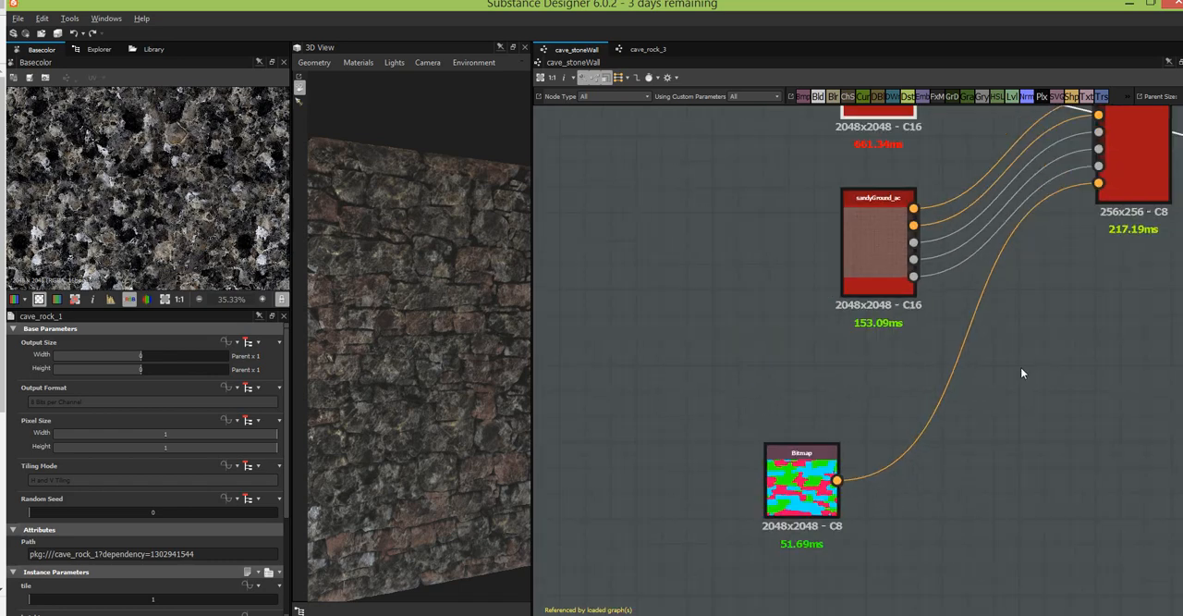
pyautogui.moveTo(1038, 364); pyautogui.dragTo(817, 612, button='middle')
pyautogui.click(895, 248)
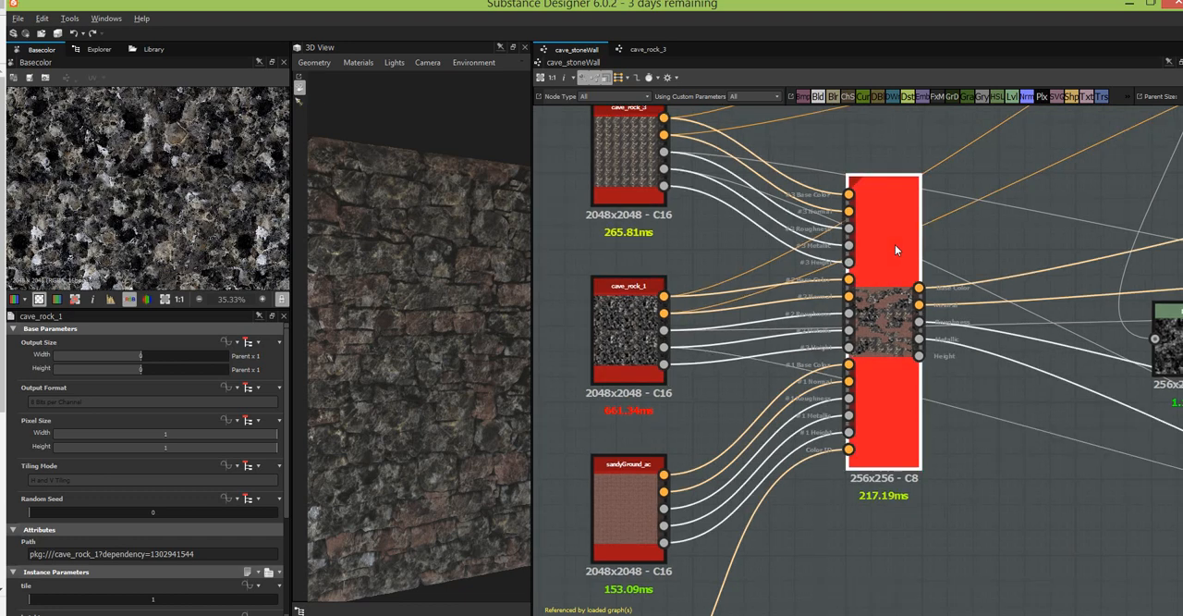
pyautogui.click(151, 50)
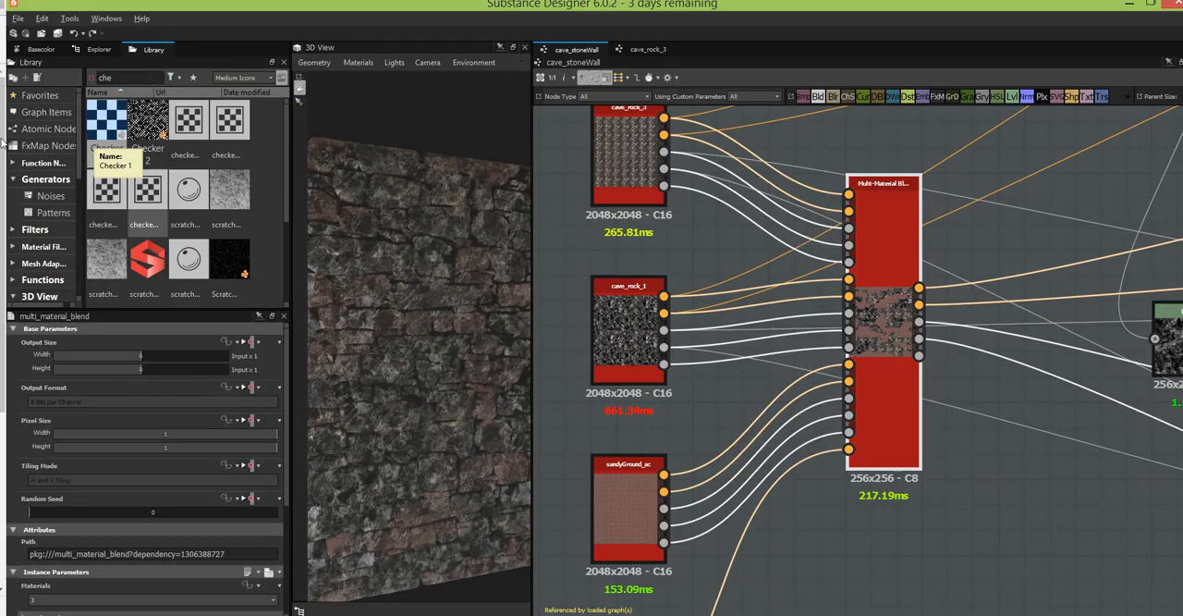
# Search the node library for "multi-mater" to find the Multi-Material Blend node.
pyautogui.moveTo(115, 77); pyautogui.dragTo(72, 80)
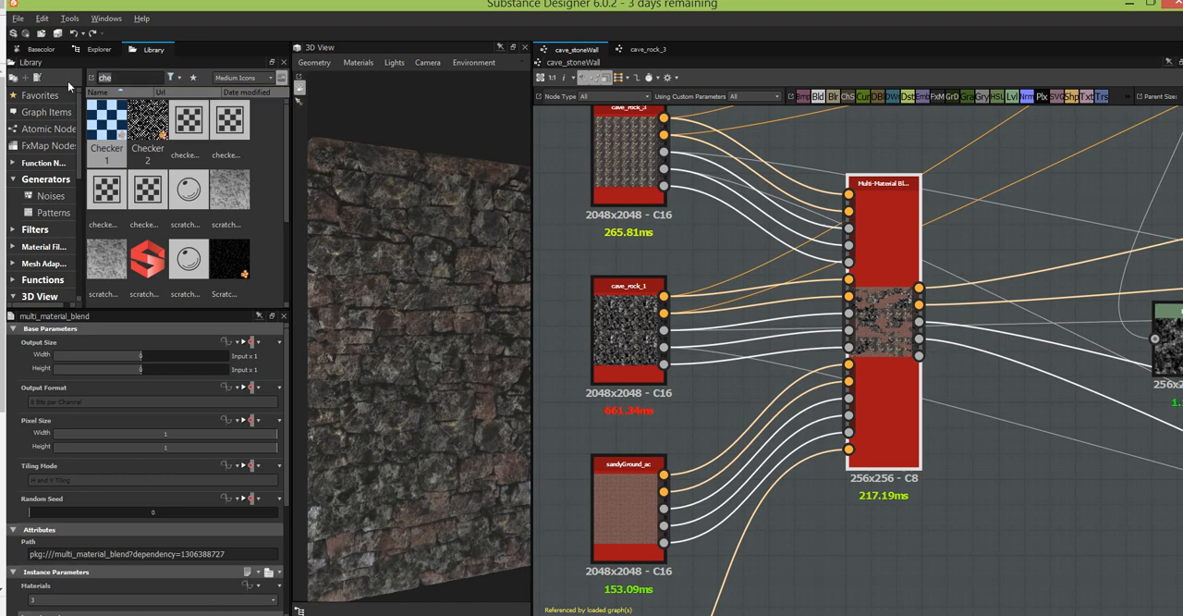
pyautogui.write('mu')
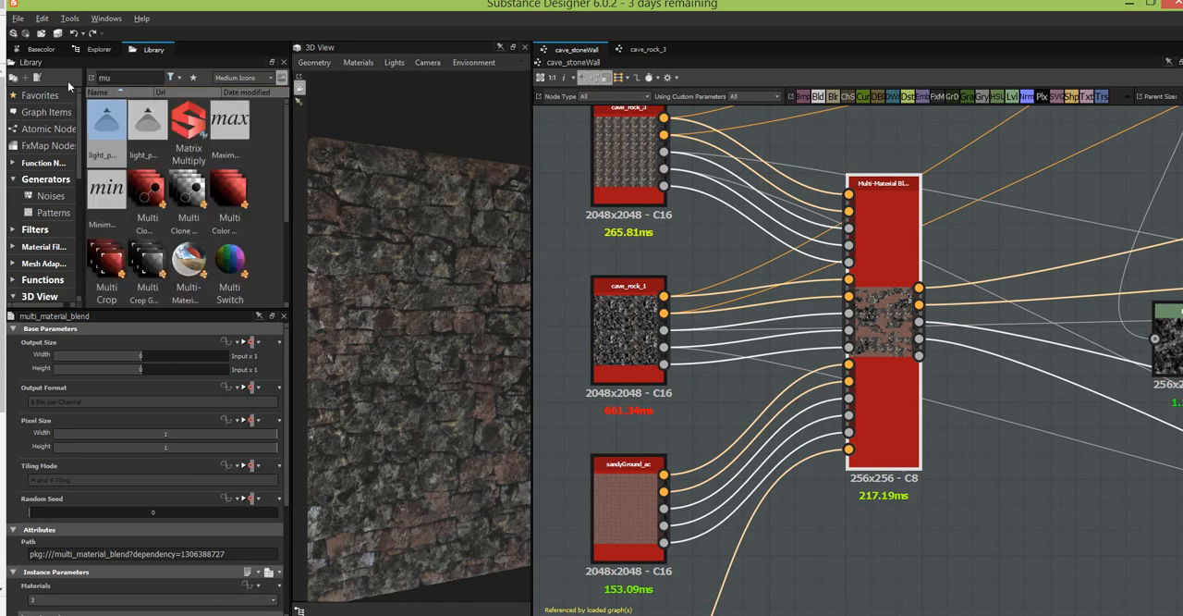
pyautogui.write('lti mater')
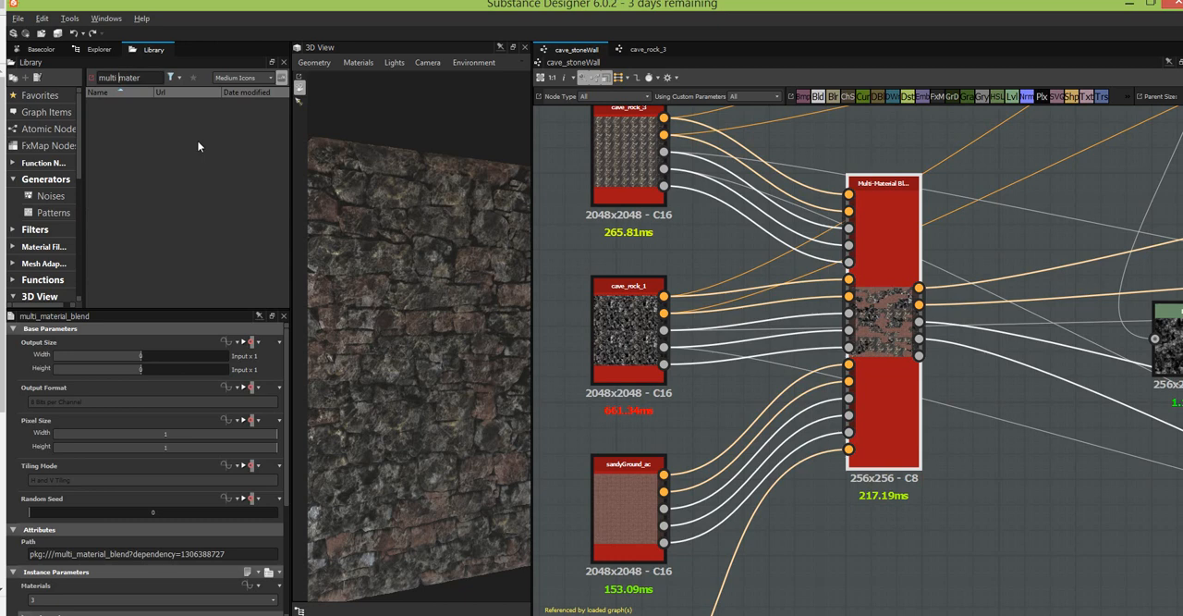
pyautogui.press('BackSpace')
pyautogui.write('-')
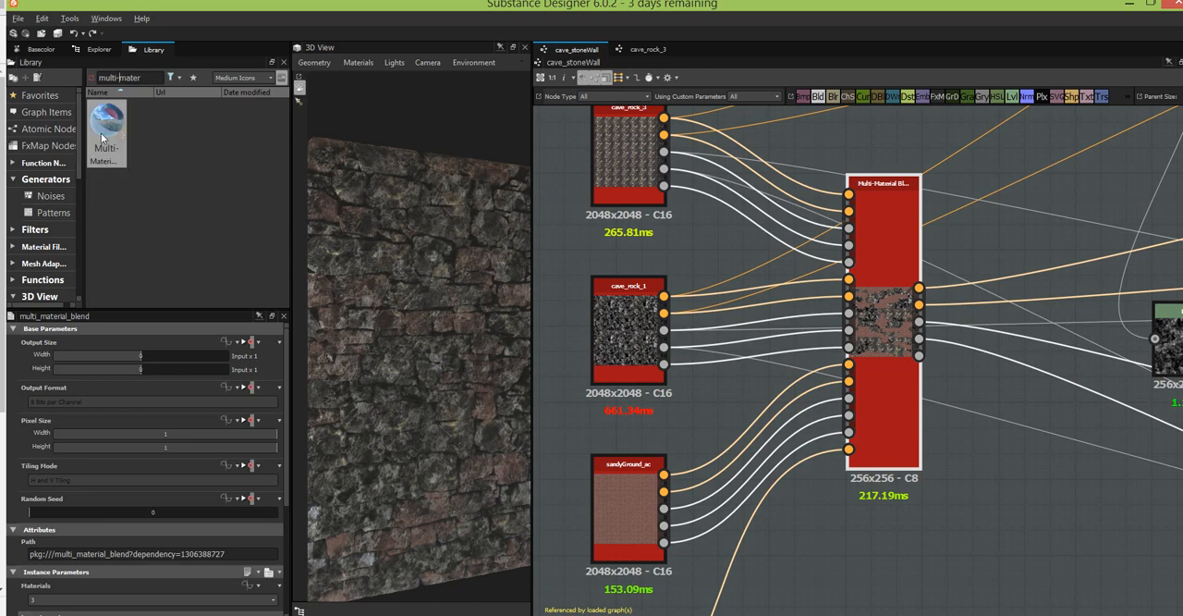
pyautogui.moveTo(101, 133)
pyautogui.mouseDown()
pyautogui.moveTo(873, 538)
pyautogui.moveTo(220, 290)
pyautogui.moveTo(105, 139)
pyautogui.mouseUp()
# Create a new substance graph from the Physically Based (Metallic/Roughness) template with the default name and size settings.
pyautogui.click(16, 19)
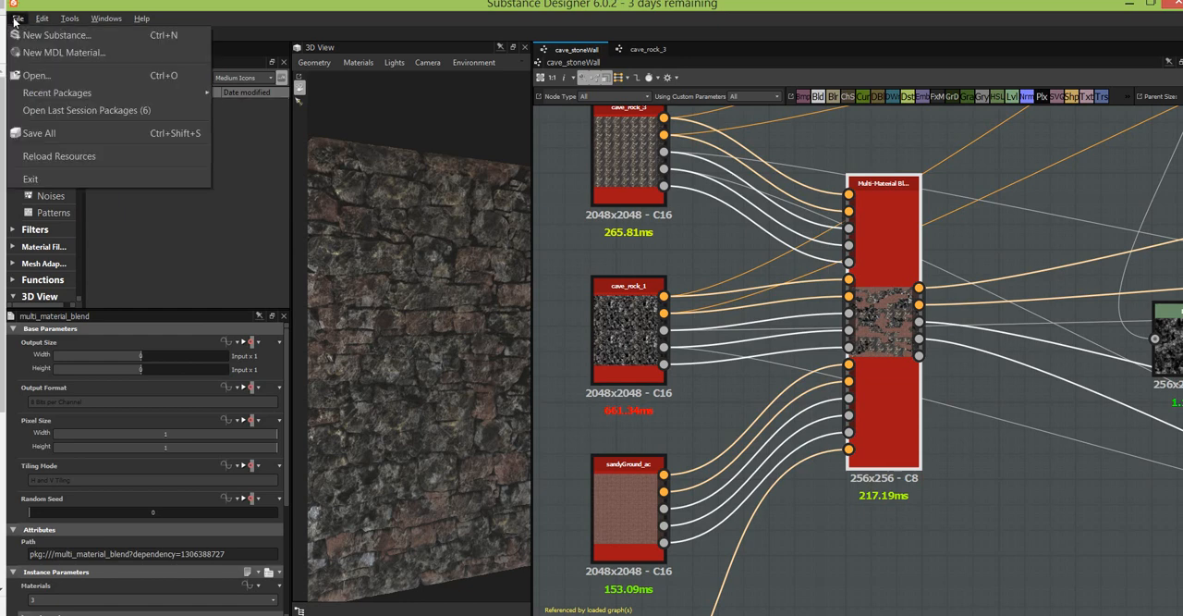
pyautogui.click(37, 35)
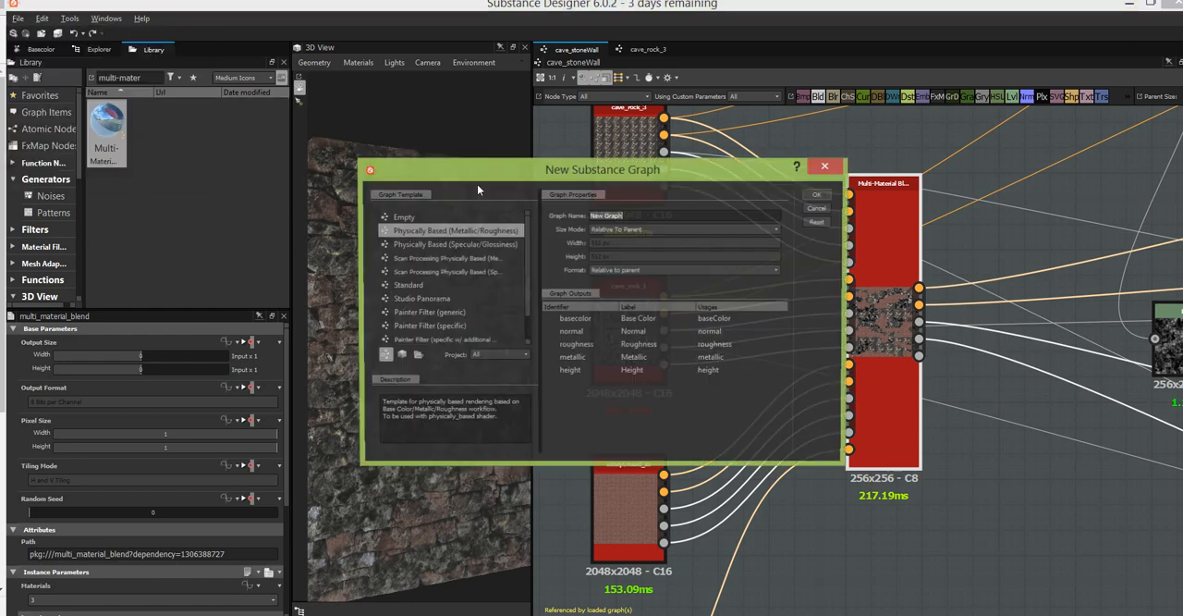
pyautogui.click(819, 196)
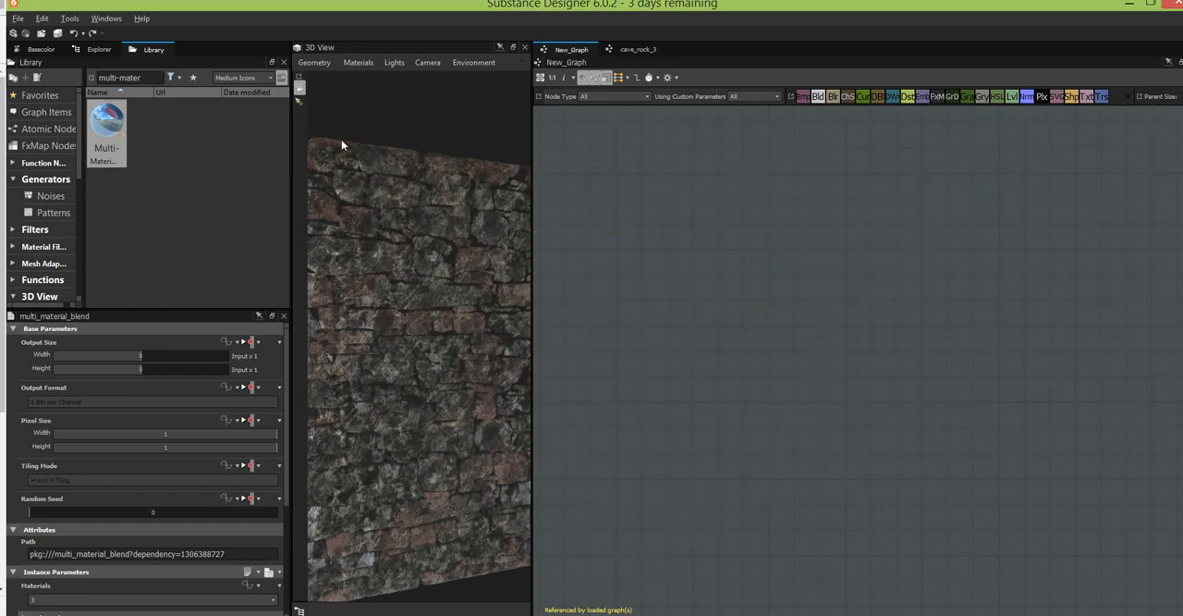
# Add a Multi-Material Blend node from the library to the new graph, beside the output nodes, without connecting its outputs.
pyautogui.click(149, 49)
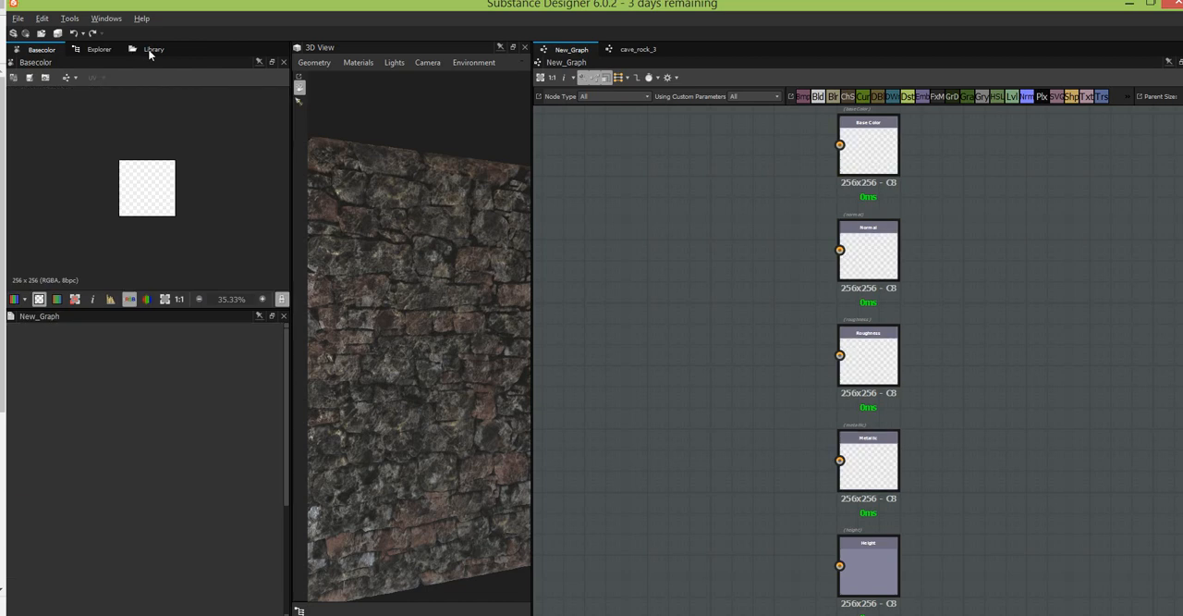
pyautogui.moveTo(92, 136); pyautogui.dragTo(632, 331)
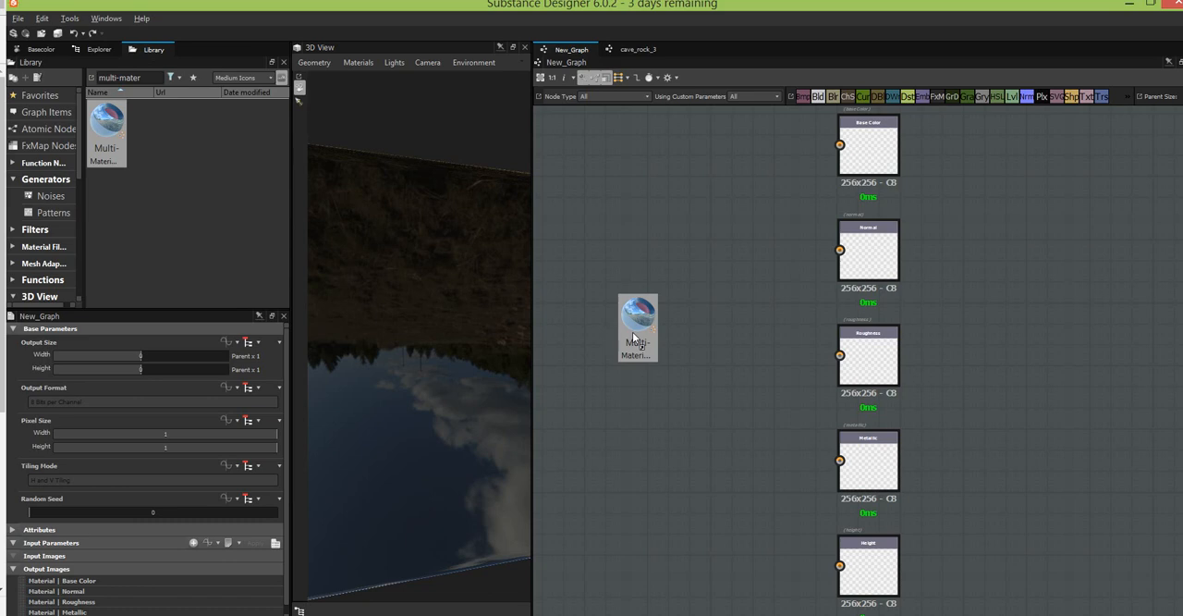
pyautogui.moveTo(633, 335); pyautogui.dragTo(632, 332)
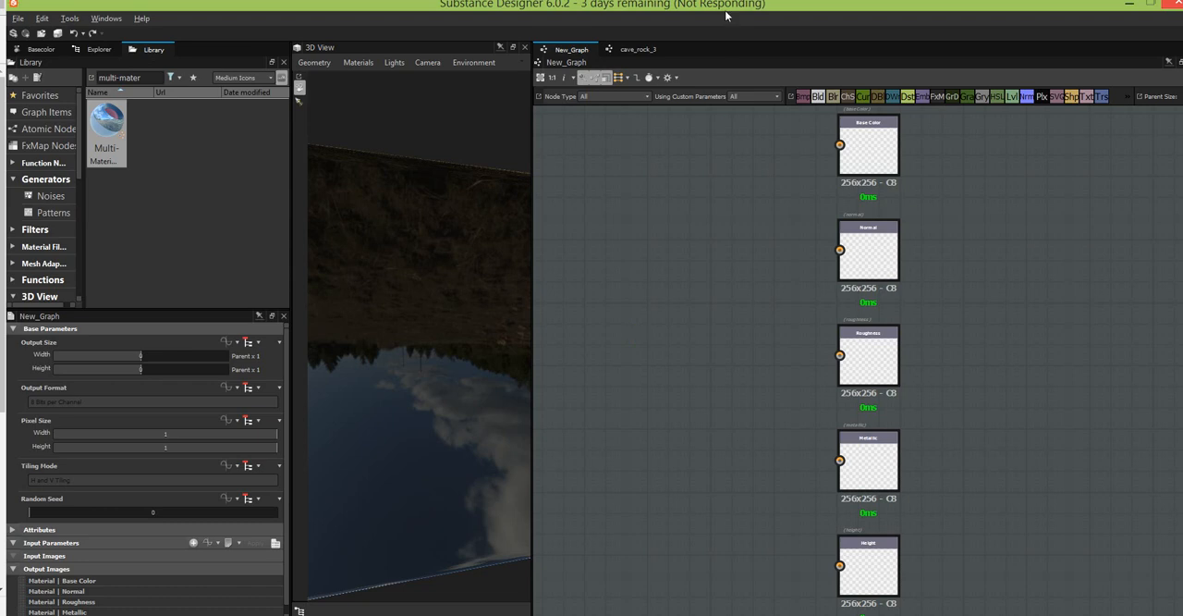
pyautogui.moveTo(711, 3); pyautogui.dragTo(703, 2)
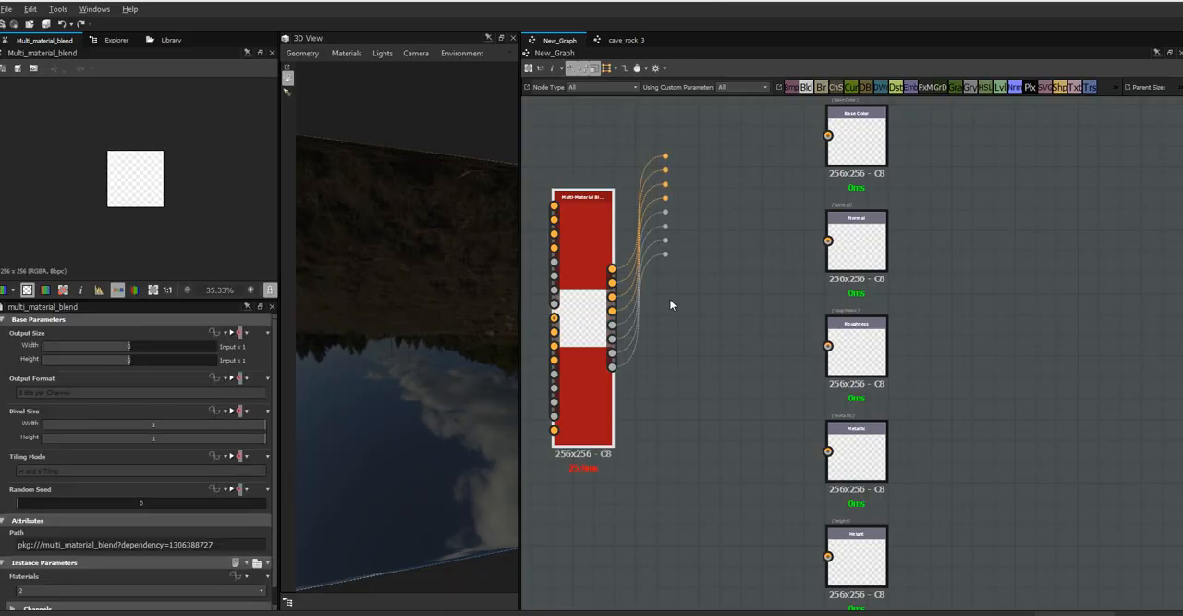
pyautogui.moveTo(676, 318); pyautogui.dragTo(680, 318)
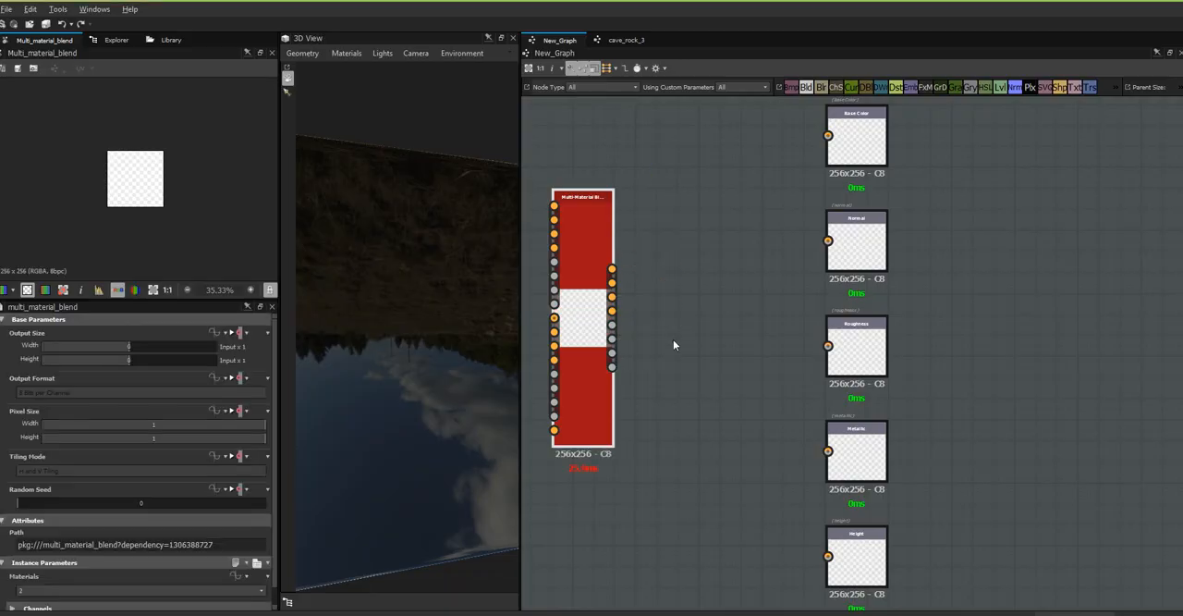
pyautogui.moveTo(692, 335); pyautogui.dragTo(755, 330, button='middle')
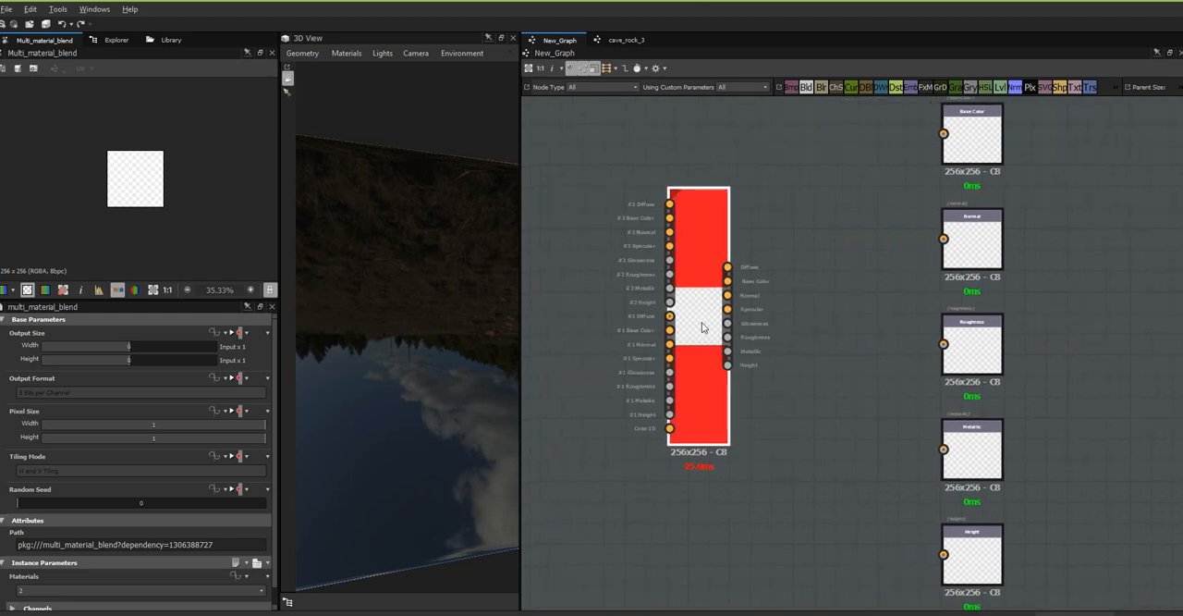
# Set the Diffuse, Specular and Glossiness channels of the Multi-Material Blend node to False and check its remaining inputs and outputs.
pyautogui.scroll(-1, 271, 479)
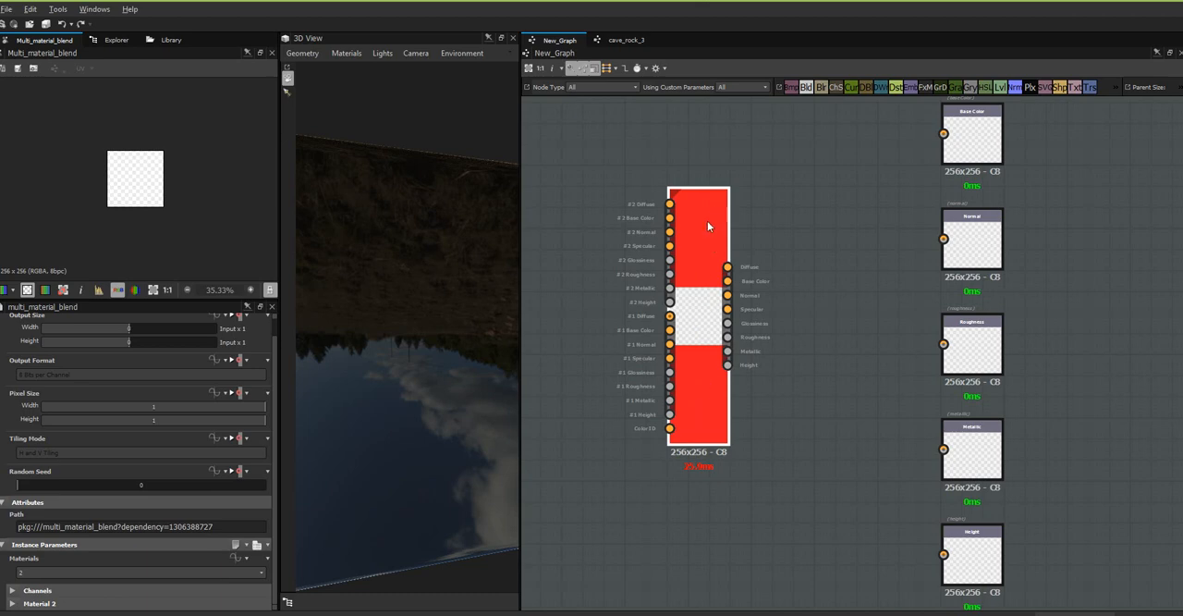
pyautogui.click(13, 591)
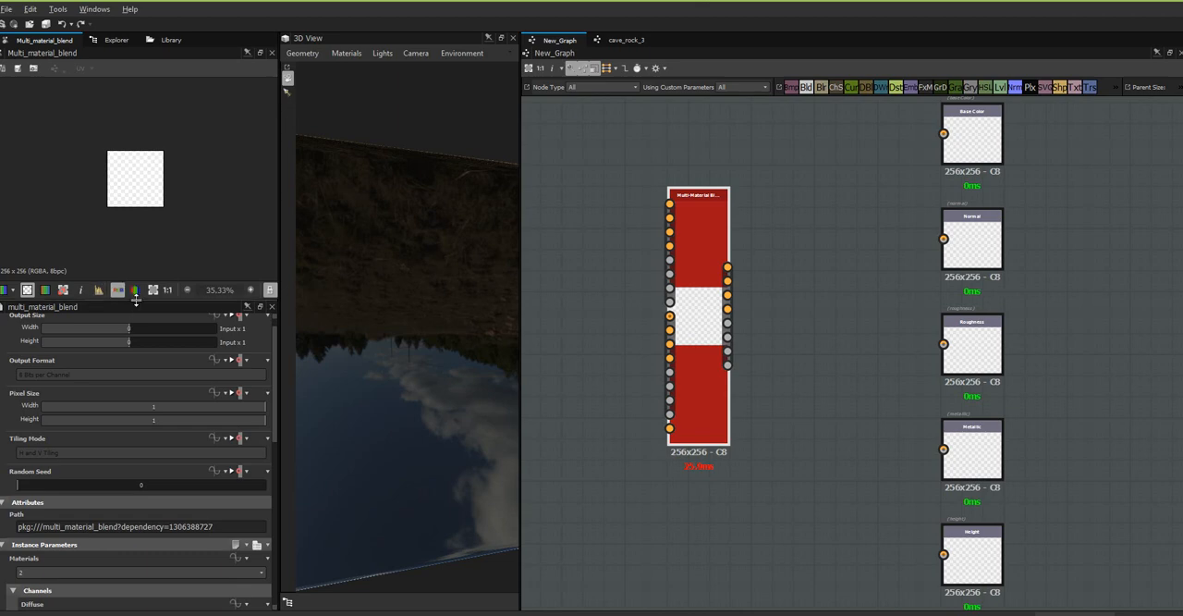
pyautogui.moveTo(136, 297); pyautogui.dragTo(137, 200)
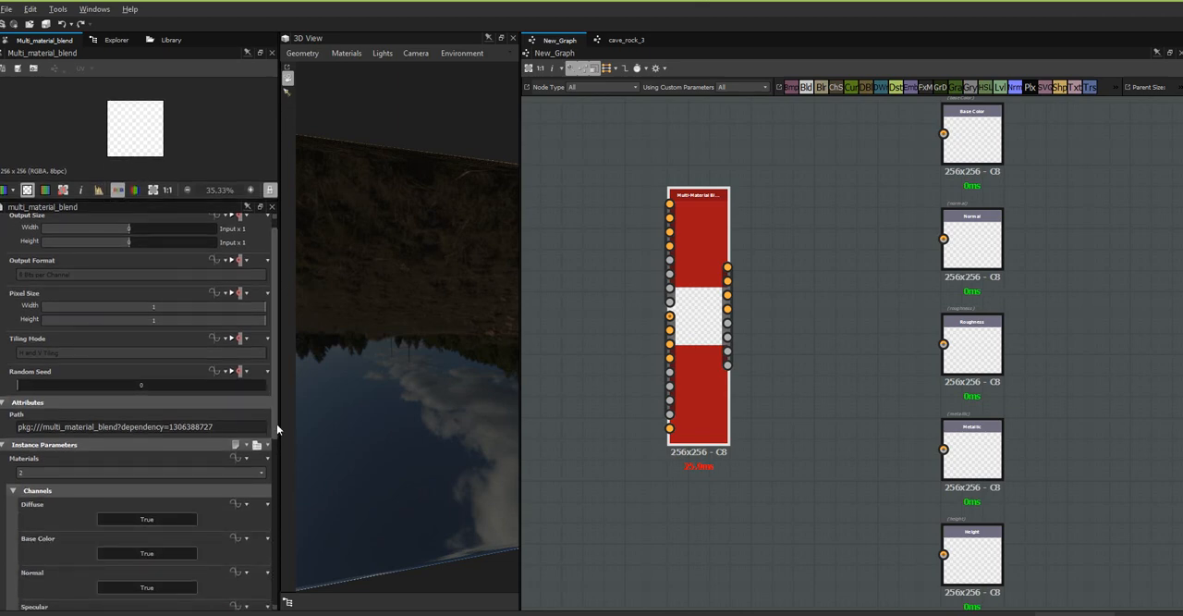
pyautogui.moveTo(277, 425); pyautogui.dragTo(271, 558)
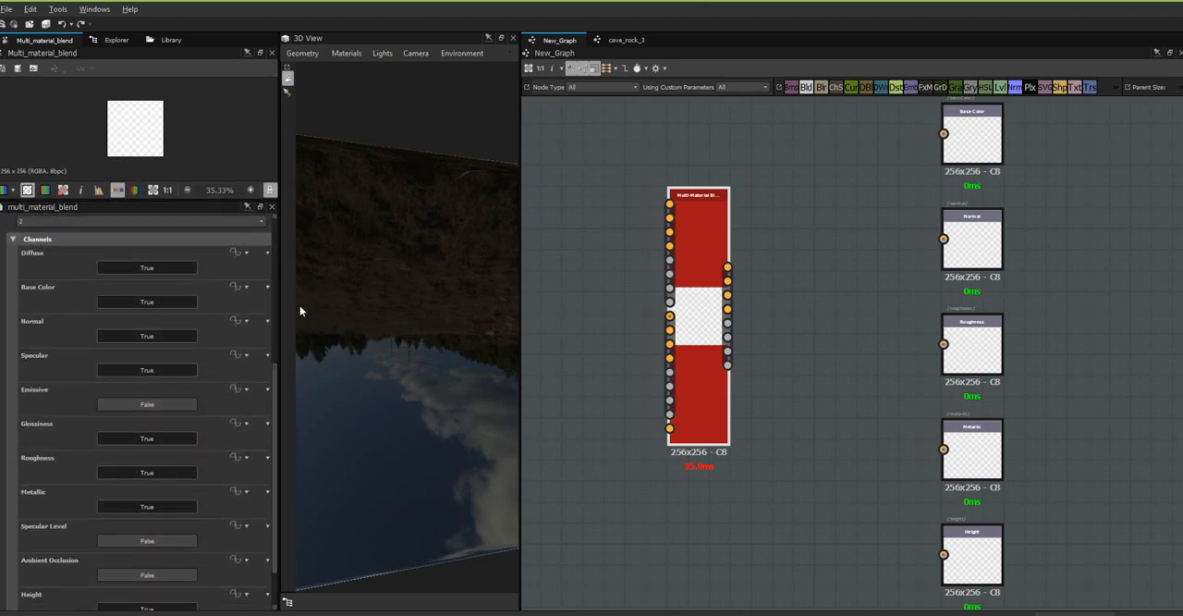
pyautogui.click(130, 265)
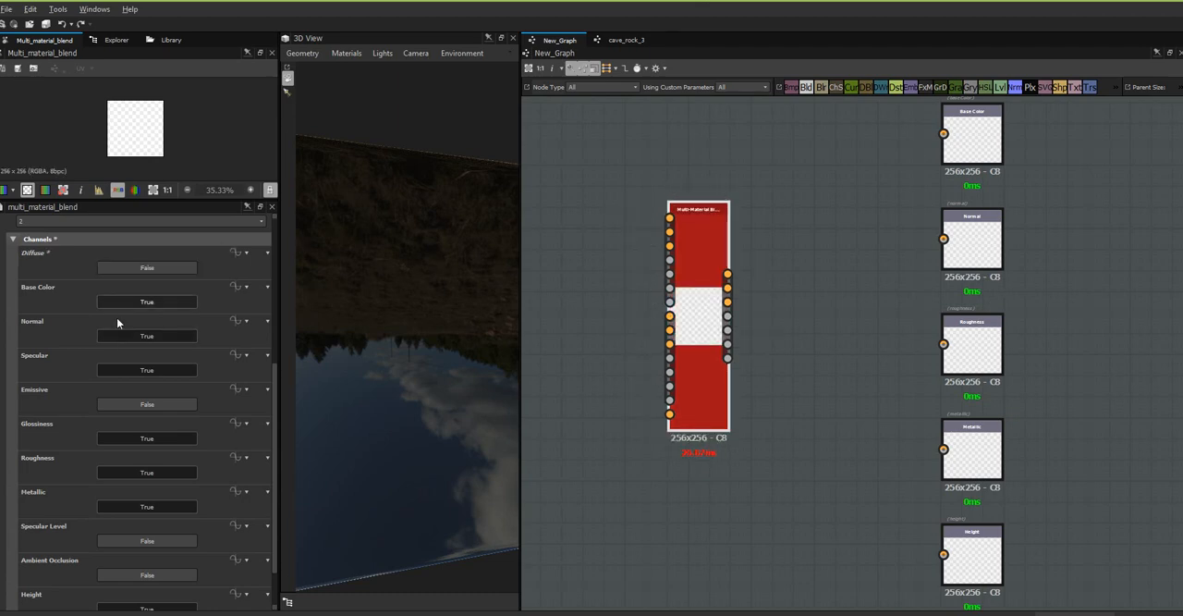
pyautogui.click(127, 370)
pyautogui.click(112, 442)
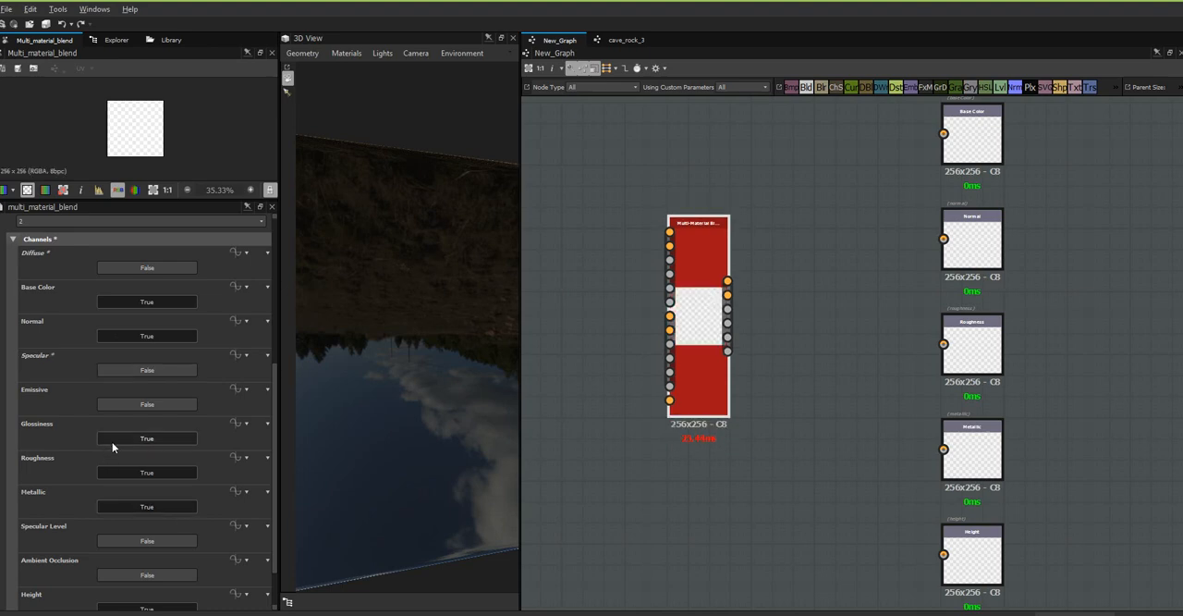
pyautogui.scroll(-3, 268, 499)
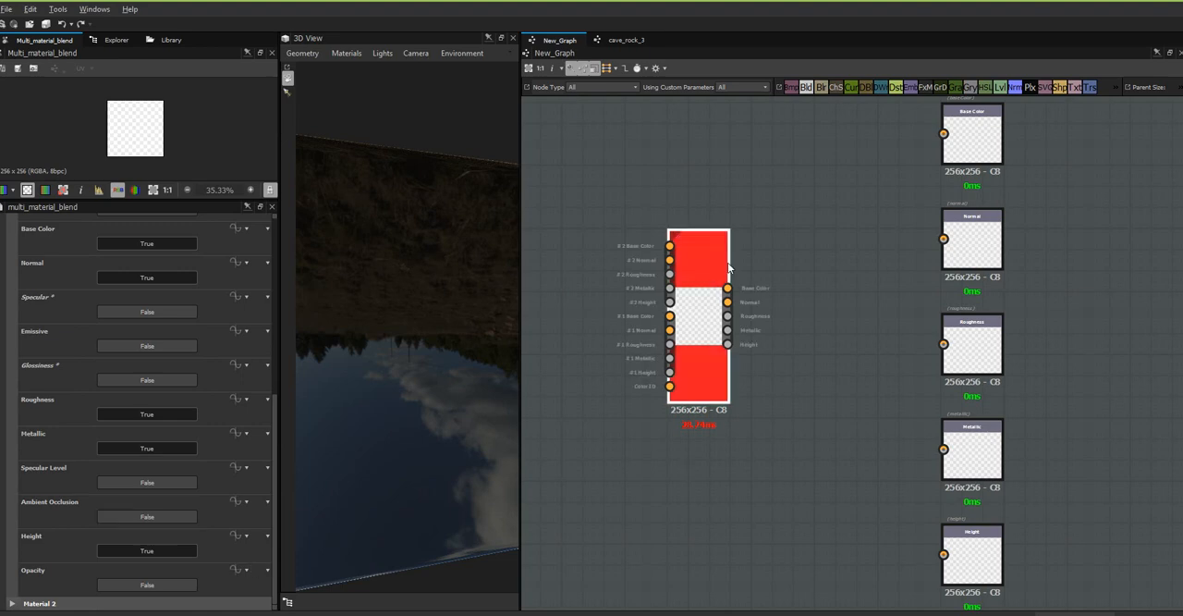
pyautogui.scroll(3, 730, 262)
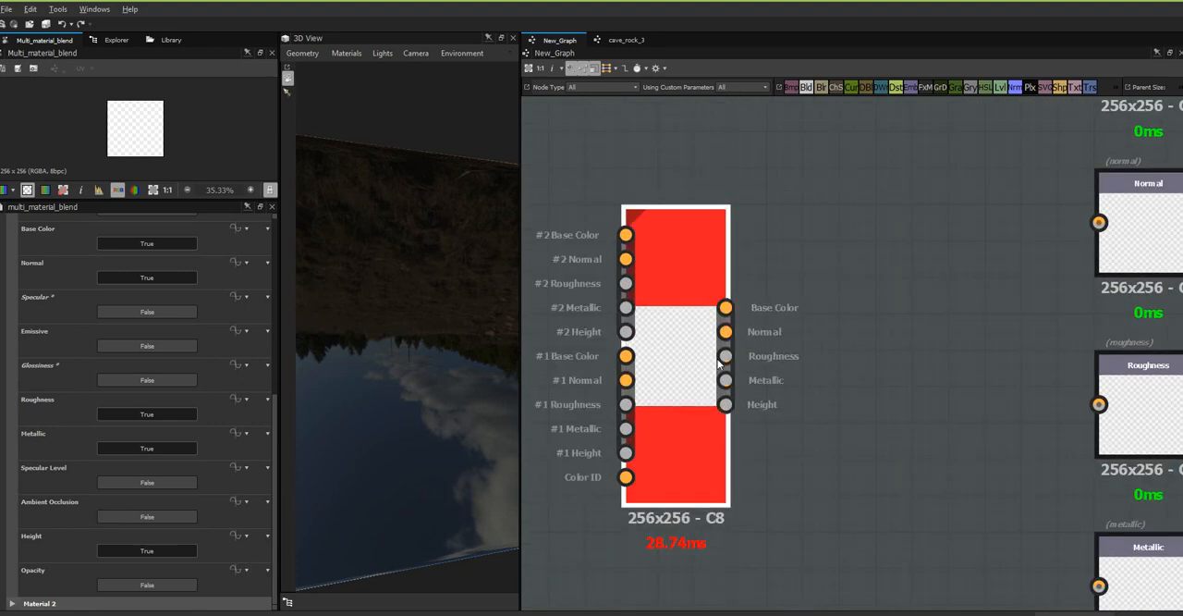
pyautogui.scroll(-2, 786, 342)
pyautogui.scroll(-1, 787, 345)
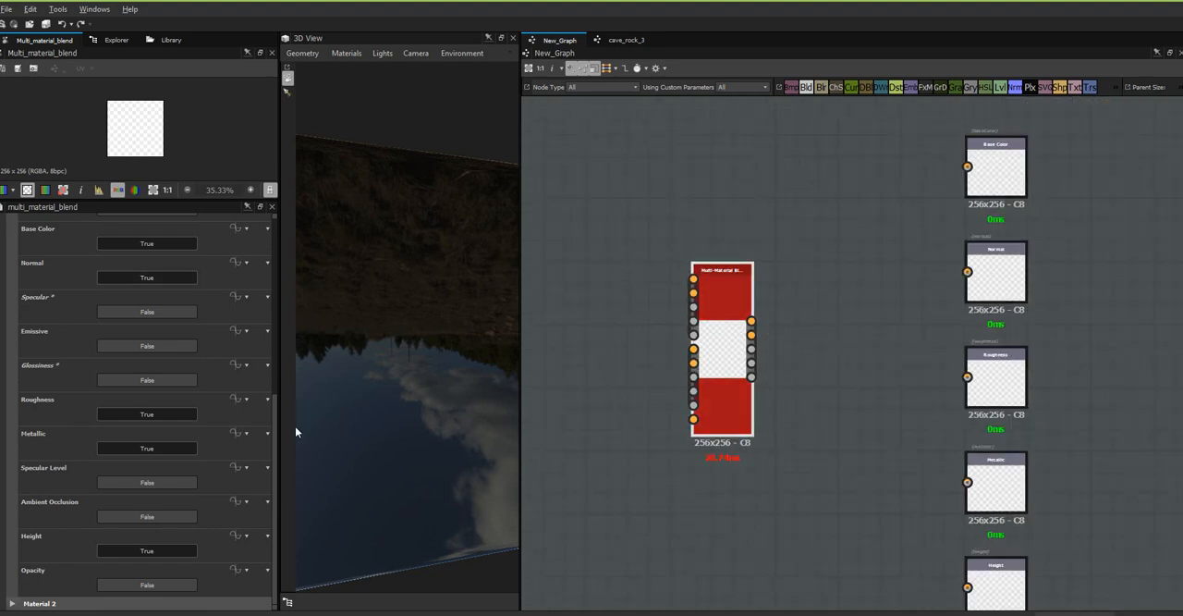
# Collapse the Channels parameters and set the Multi-Material Blend node's number of materials to 3.
pyautogui.scroll(4, 275, 425)
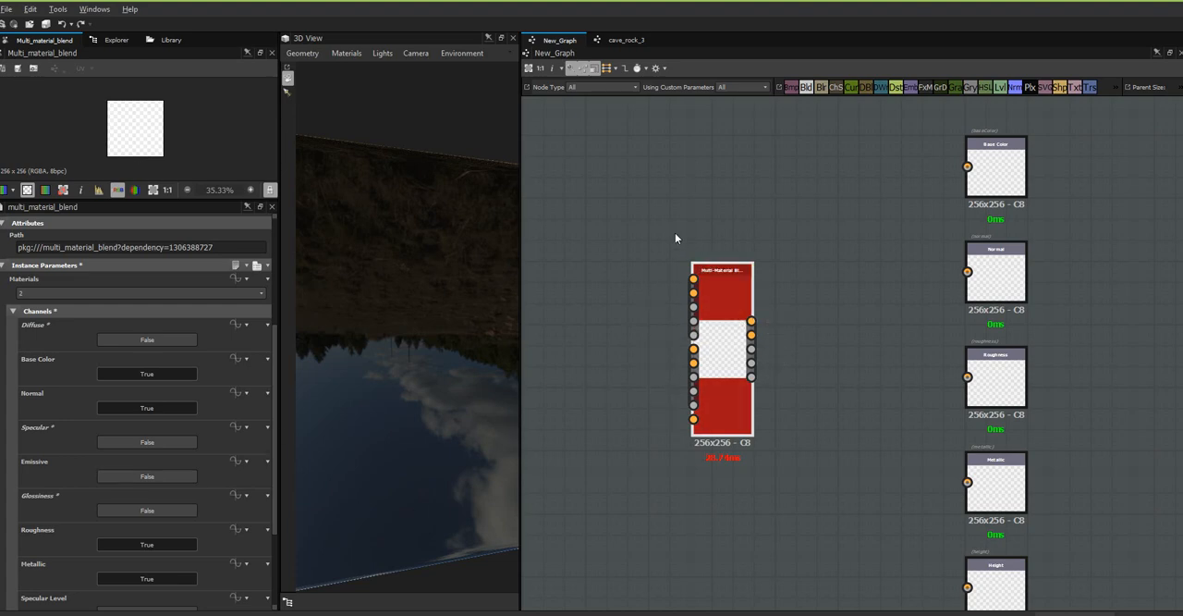
pyautogui.click(13, 310)
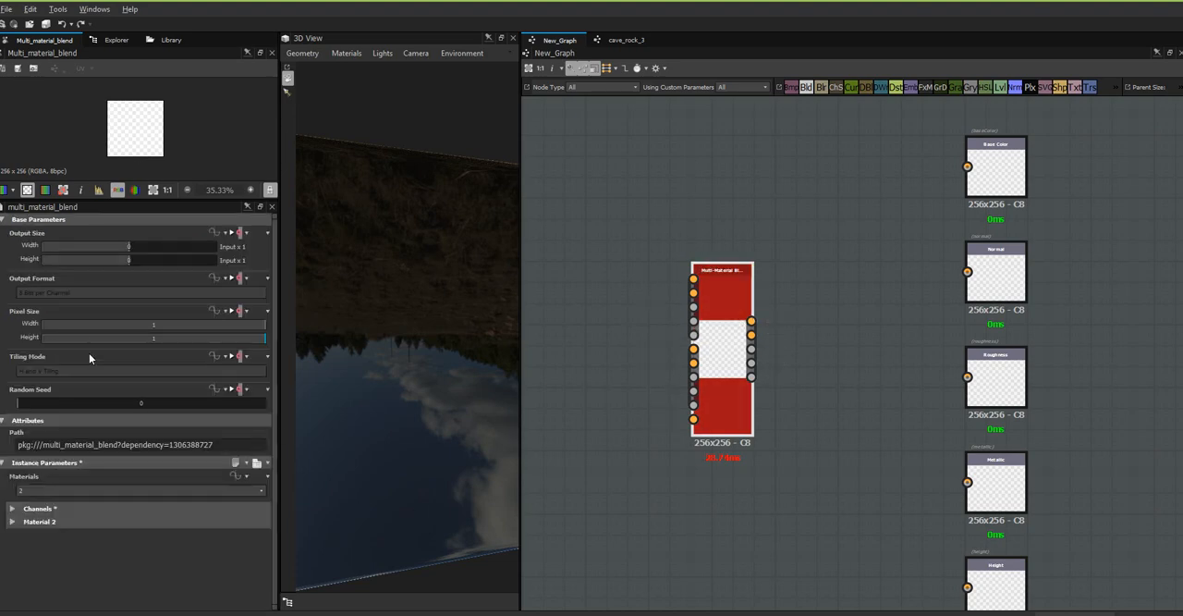
pyautogui.click(41, 490)
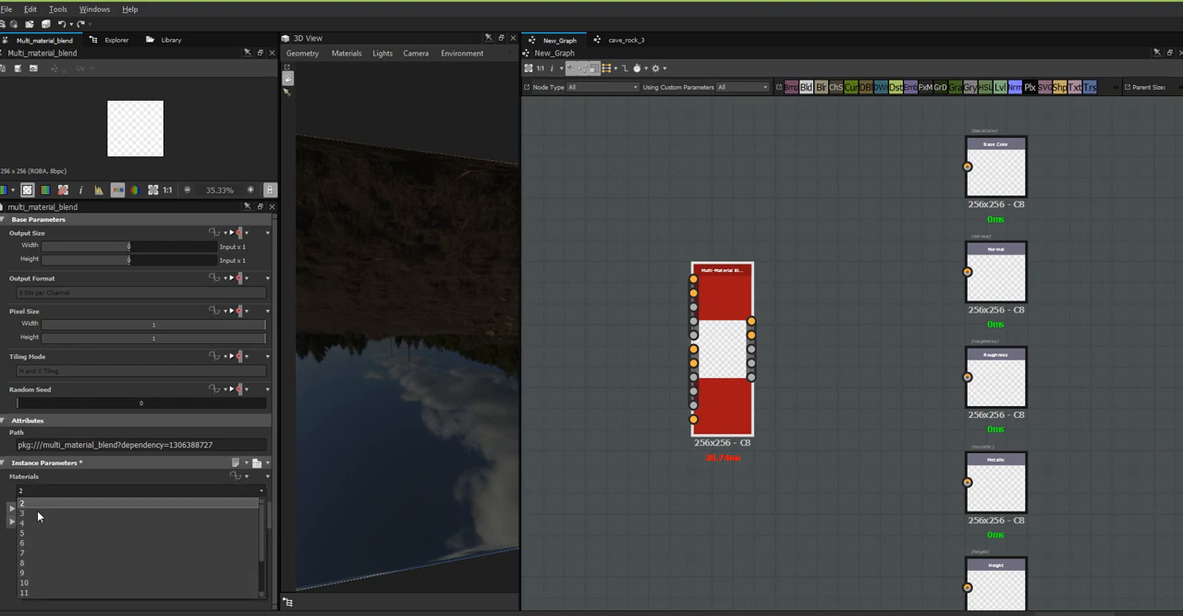
pyautogui.click(37, 512)
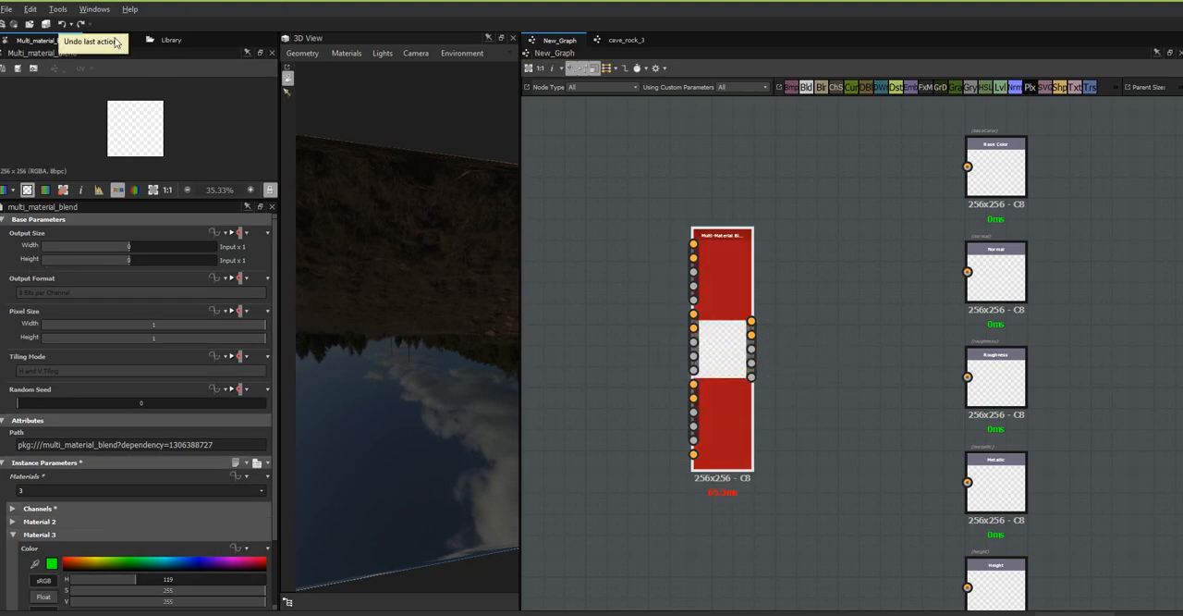
# Import the dryWall_materialMap bitmap from the textures folder as a resource into the Unsaved Package that holds New_Graph.
pyautogui.click(112, 40)
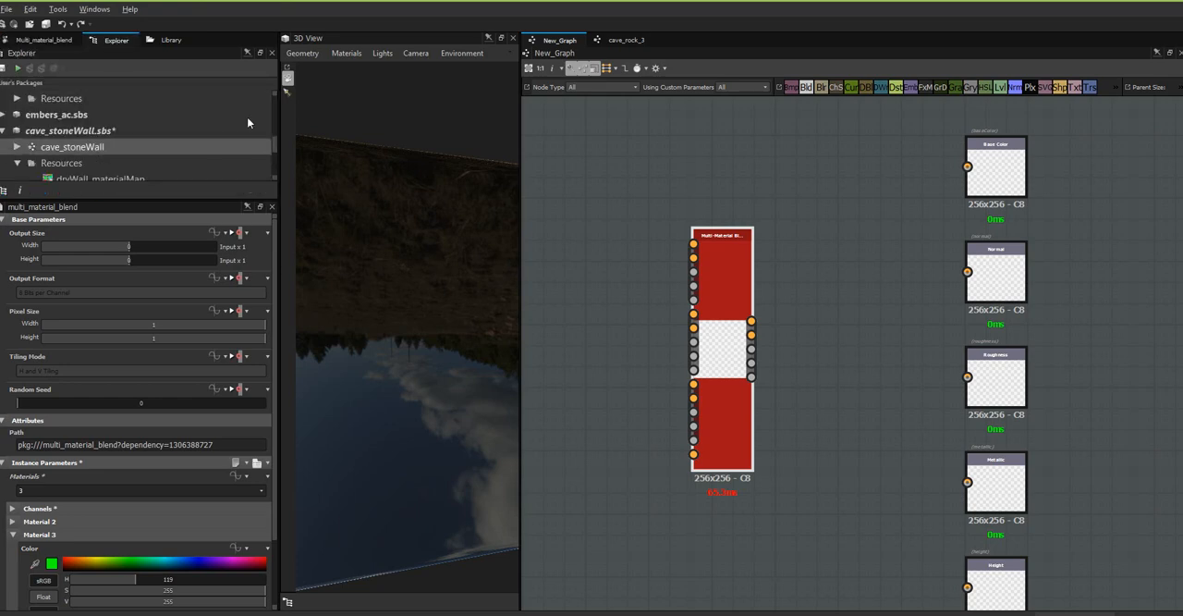
pyautogui.scroll(-2, 274, 150)
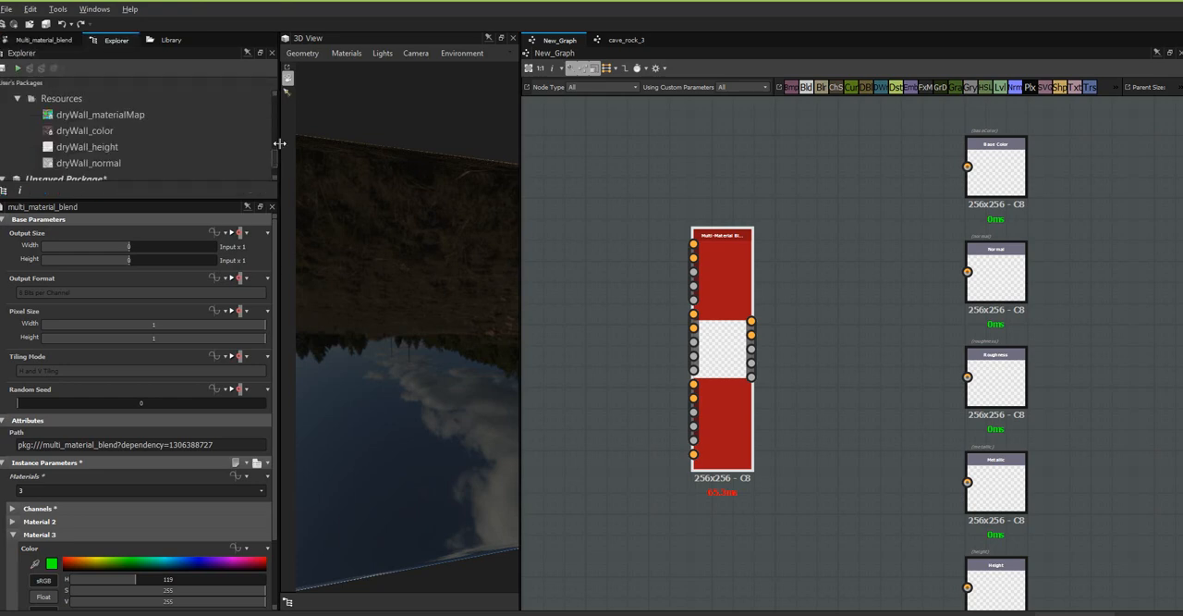
pyautogui.scroll(2, 275, 155)
pyautogui.scroll(-1, 276, 157)
pyautogui.scroll(-3, 277, 159)
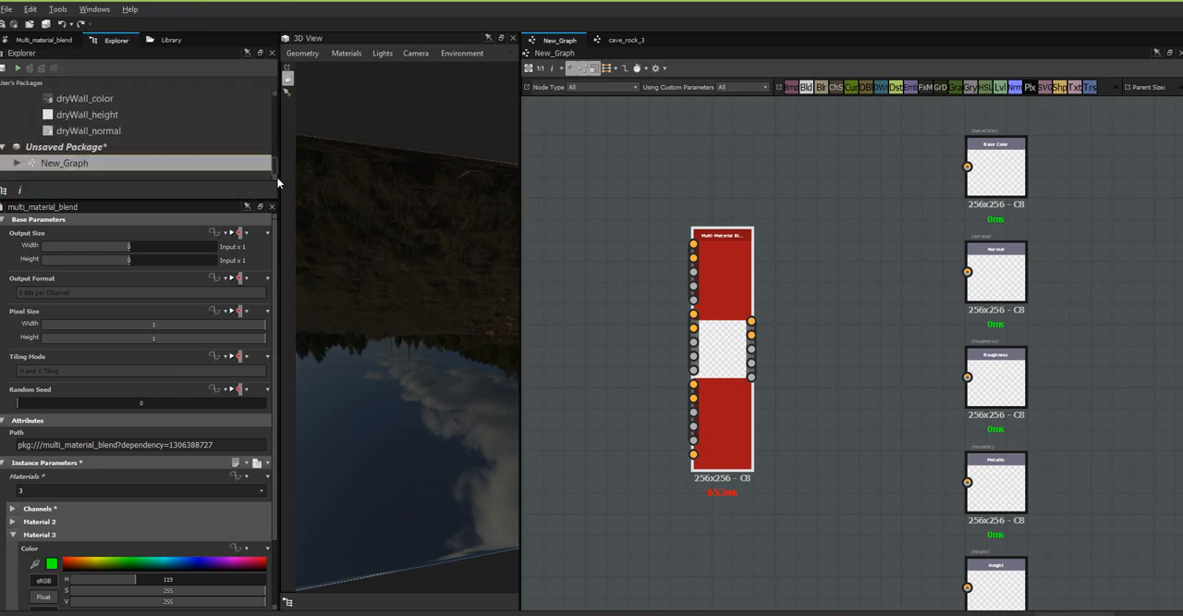
pyautogui.click(97, 149)
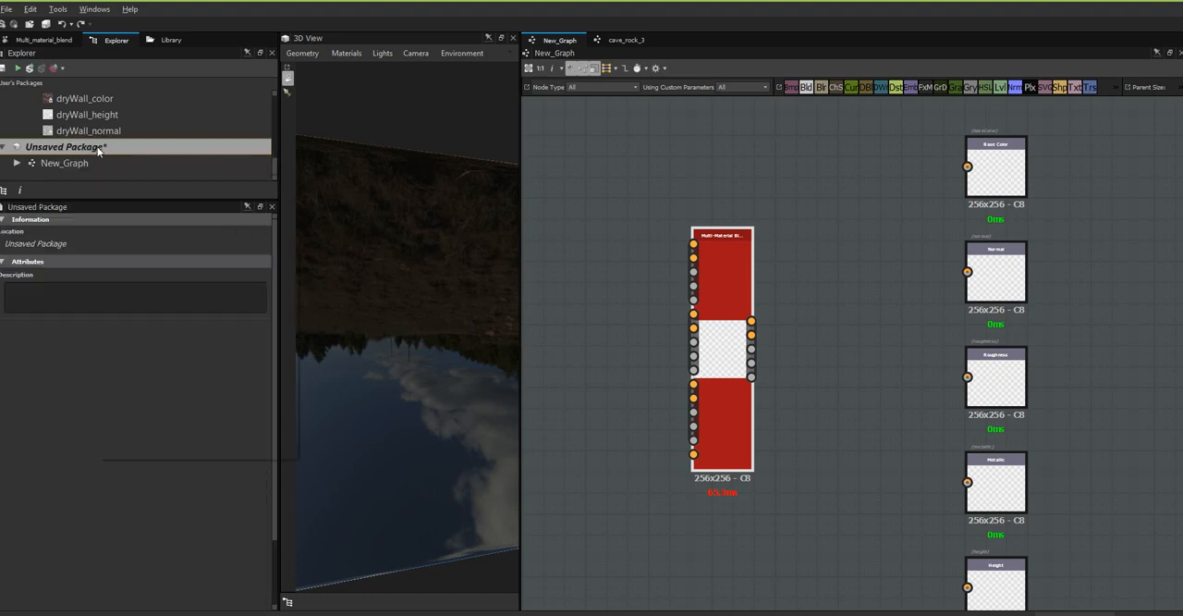
pyautogui.rightClick(97, 148)
pyautogui.moveTo(141, 177)
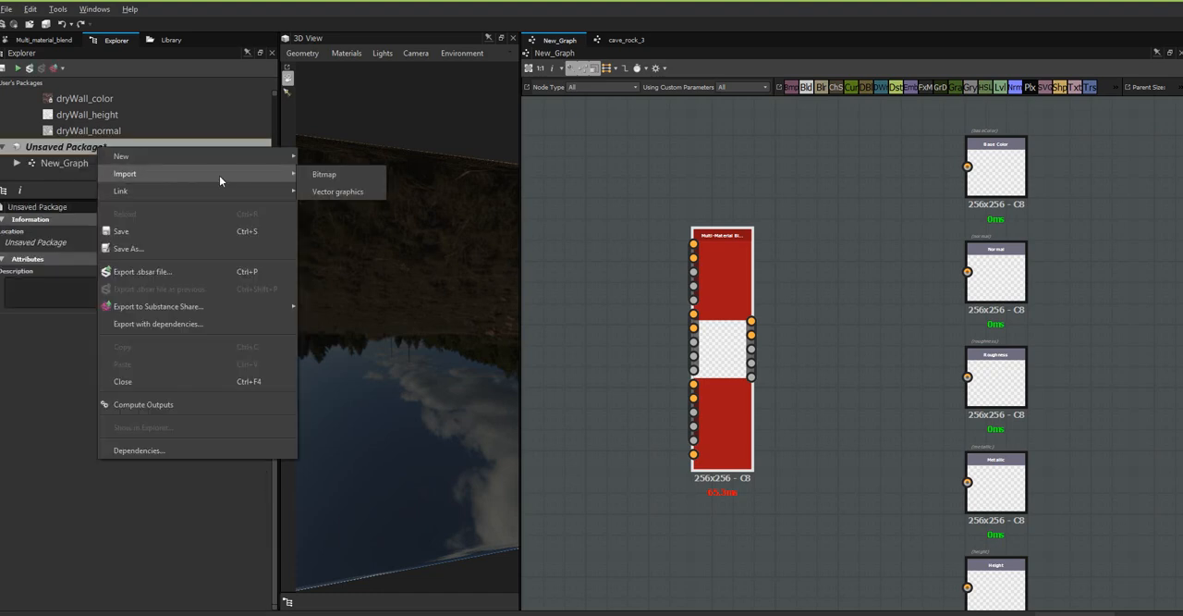
pyautogui.click(325, 175)
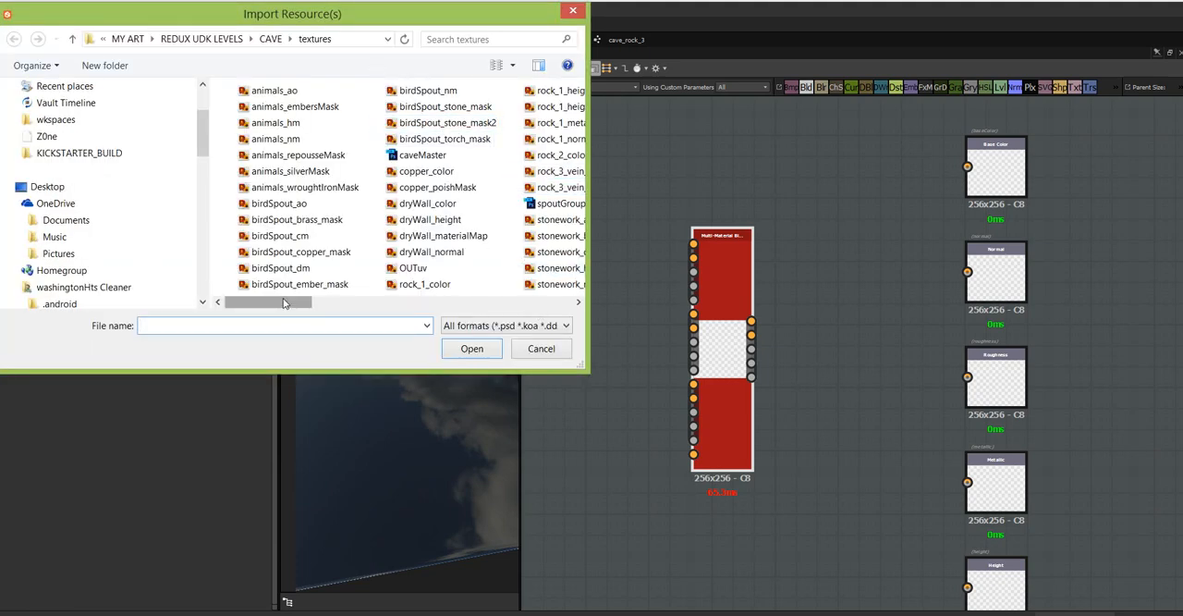
pyautogui.moveTo(284, 303); pyautogui.dragTo(392, 304)
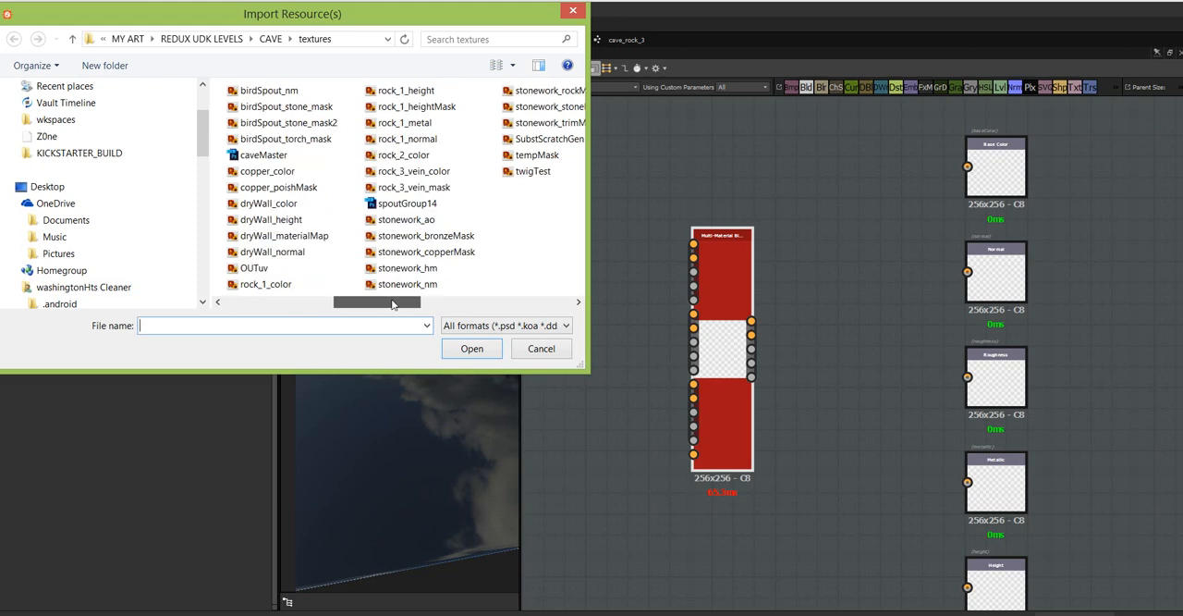
pyautogui.moveTo(392, 304); pyautogui.dragTo(374, 306)
pyautogui.click(302, 238)
pyautogui.press('Return')
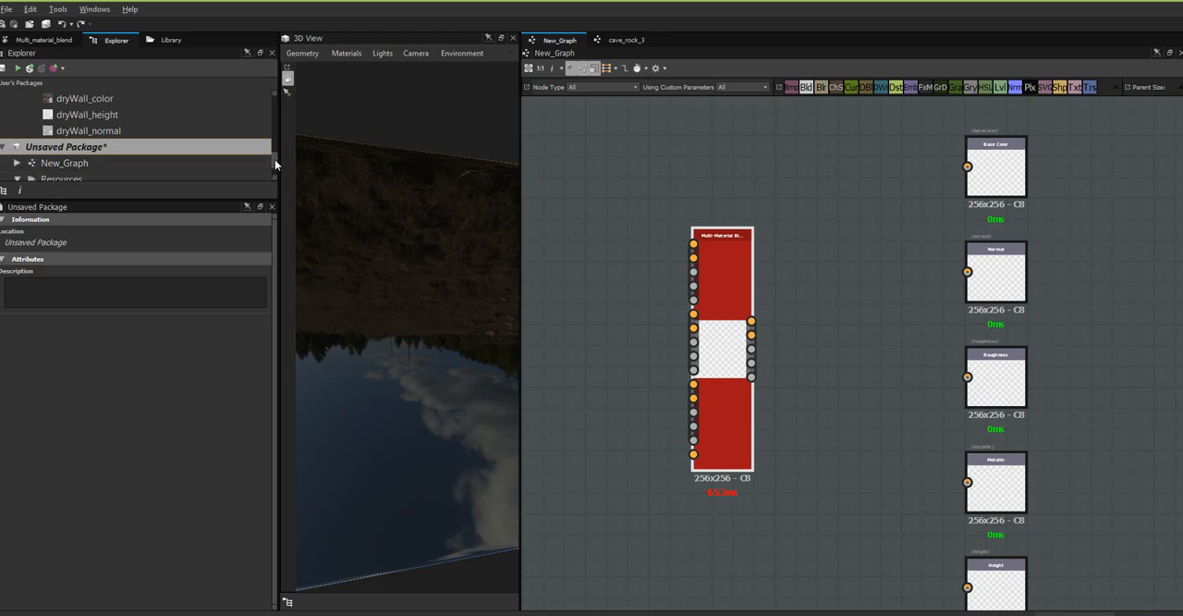
# Place the dryWall_materialMap bitmap resource in New_Graph as a colour Bitmap node, below and to the left of the Multi-Material Blend node.
pyautogui.scroll(-2, 274, 164)
pyautogui.moveTo(126, 162); pyautogui.dragTo(620, 195)
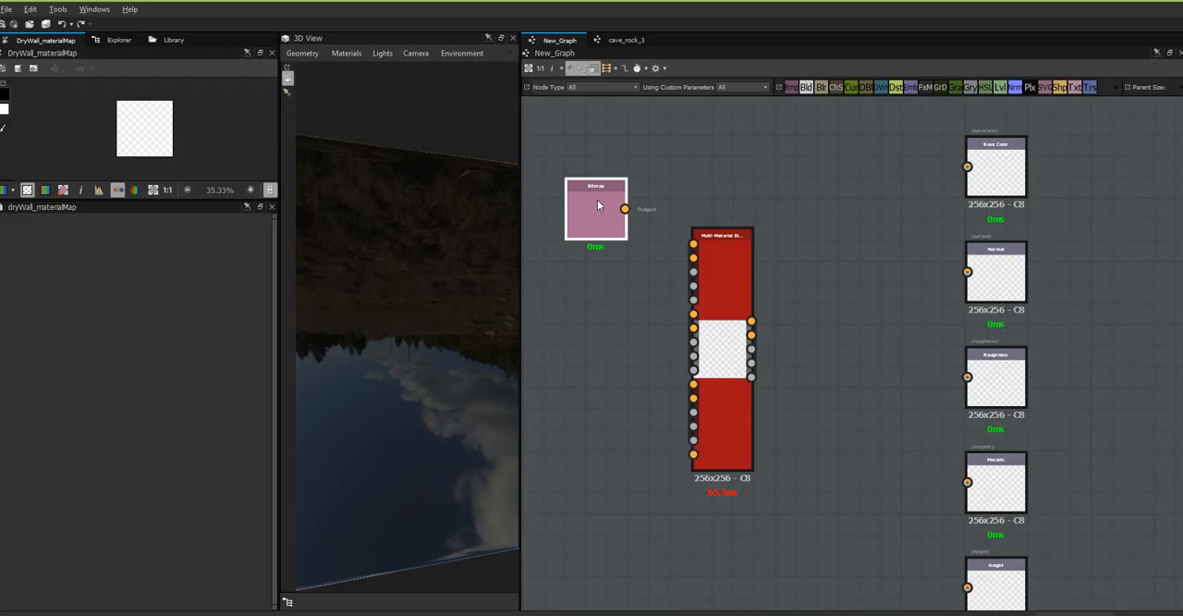
pyautogui.moveTo(600, 205); pyautogui.dragTo(558, 522)
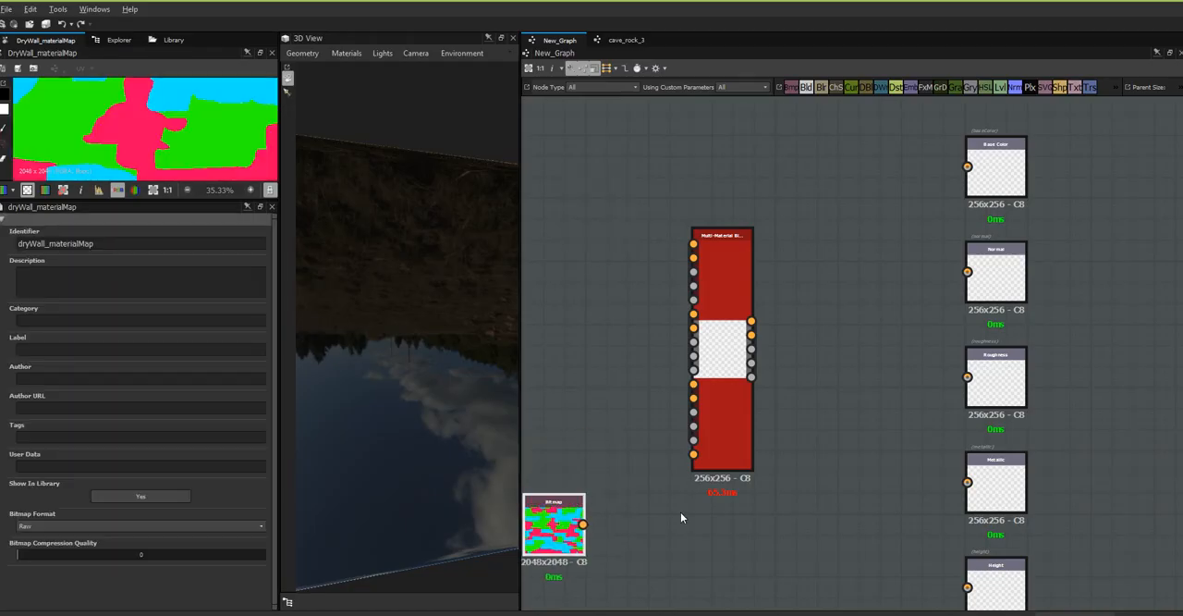
pyautogui.moveTo(735, 448); pyautogui.dragTo(884, 371, button='middle')
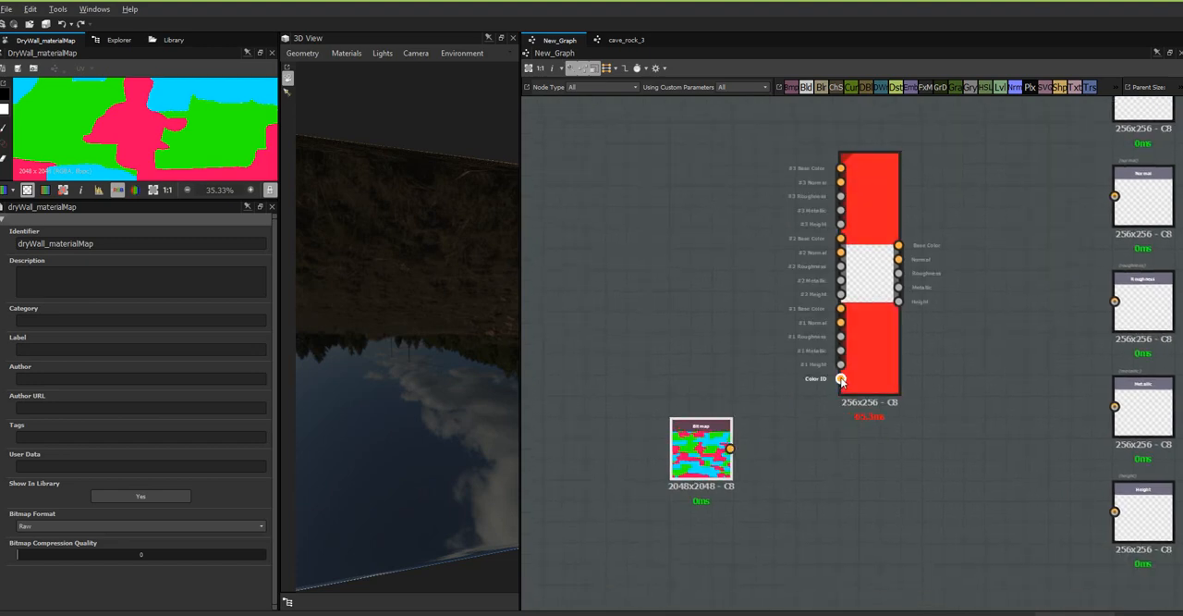
pyautogui.moveTo(841, 379); pyautogui.dragTo(757, 445)
pyautogui.hotkey('ctrl', 'z')
pyautogui.hotkey('ctrl', 'z')
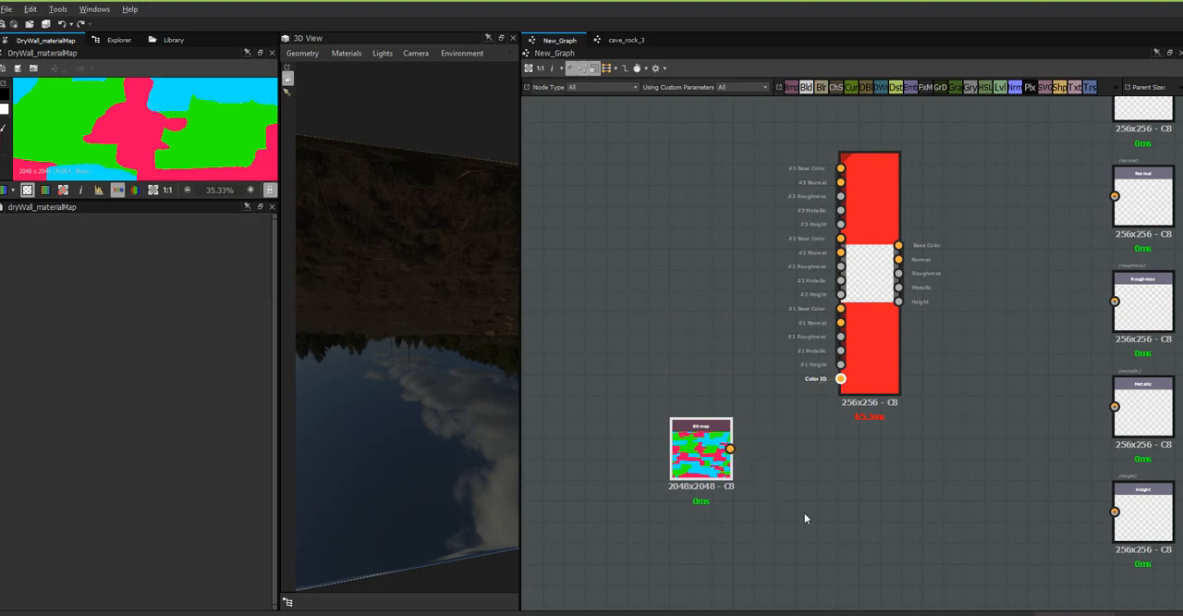
# Connect the material map Bitmap node's output to the Color ID input of the Multi-Material Blend node and tidy its position.
pyautogui.moveTo(709, 511); pyautogui.dragTo(840, 378)
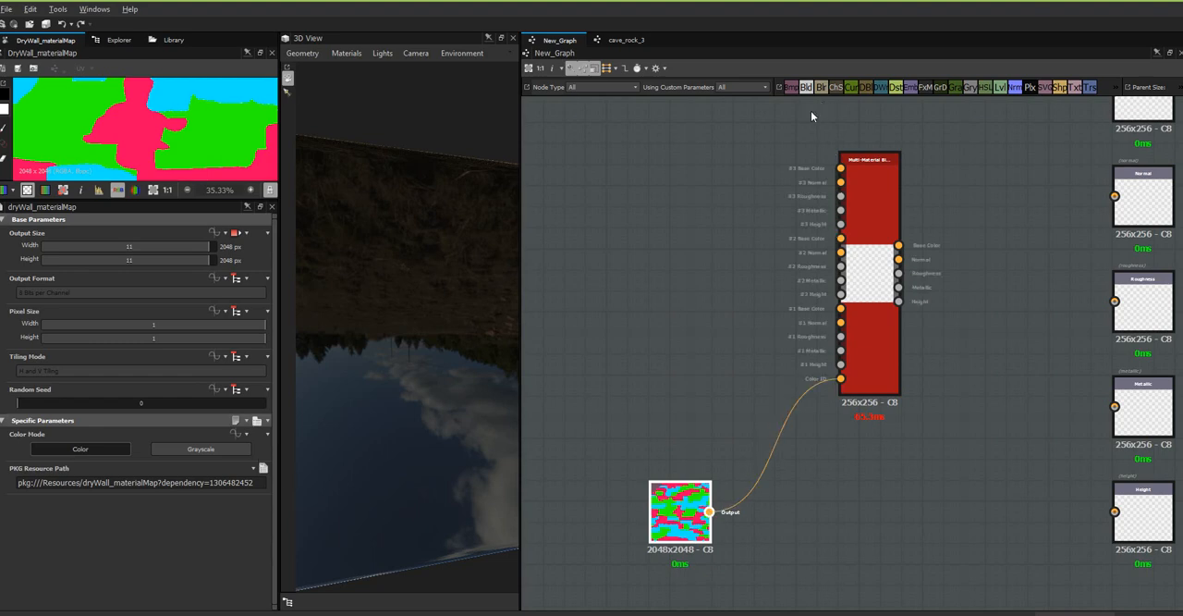
pyautogui.moveTo(693, 517); pyautogui.dragTo(714, 518)
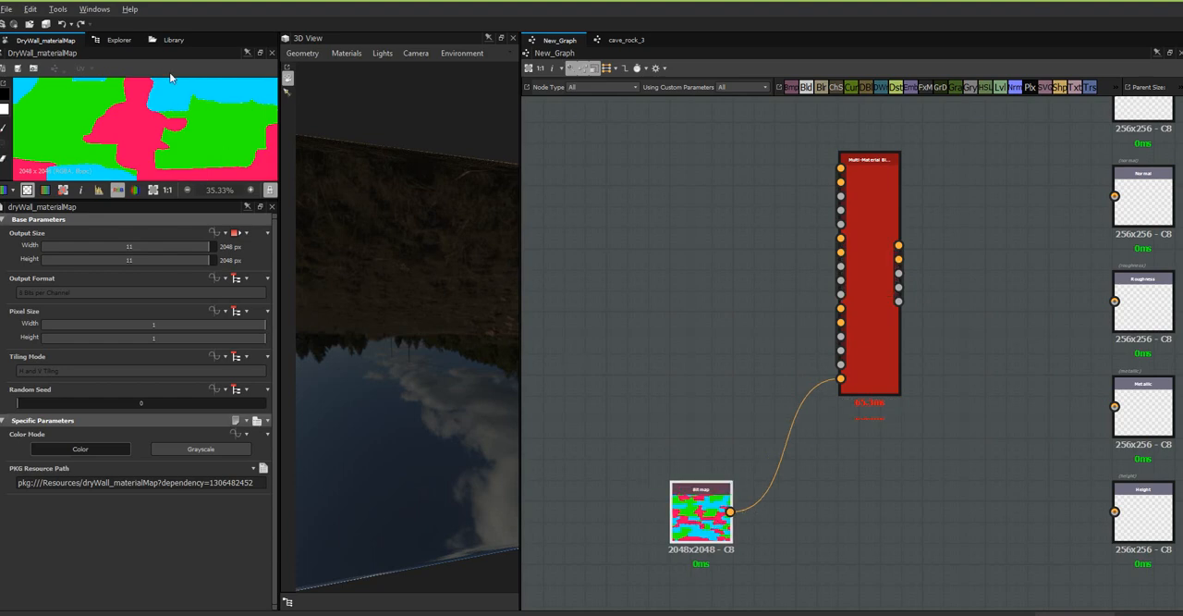
# Add the cave_rock_2 material from the library's My Materials rocks folder to the graph, beside the Multi-Material Blend inputs.
pyautogui.click(172, 41)
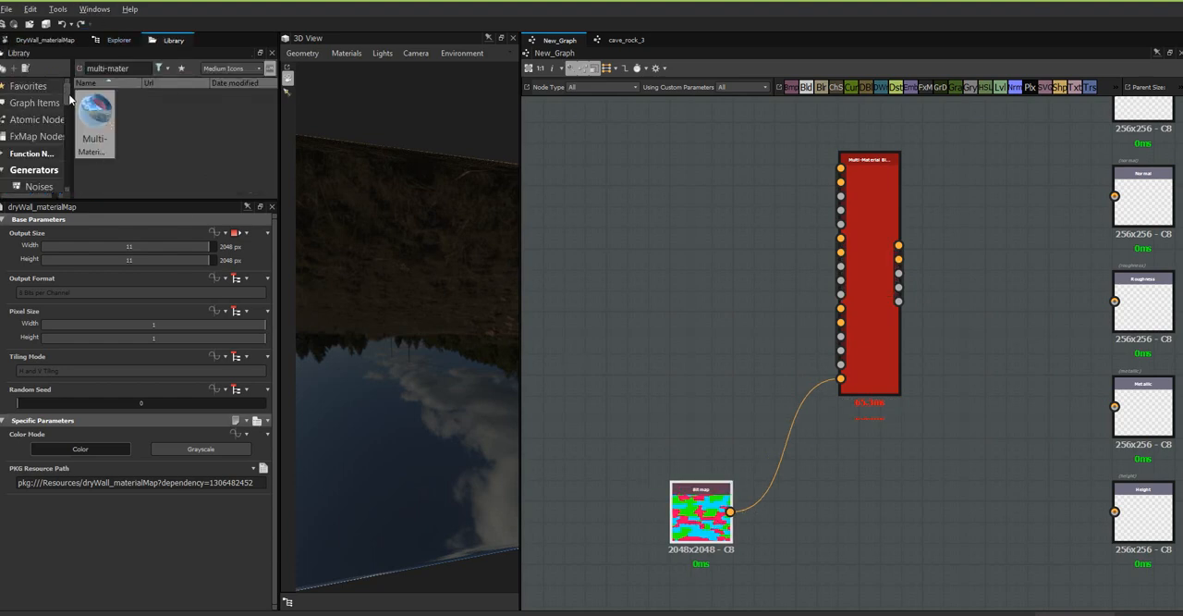
pyautogui.moveTo(69, 99); pyautogui.dragTo(61, 176)
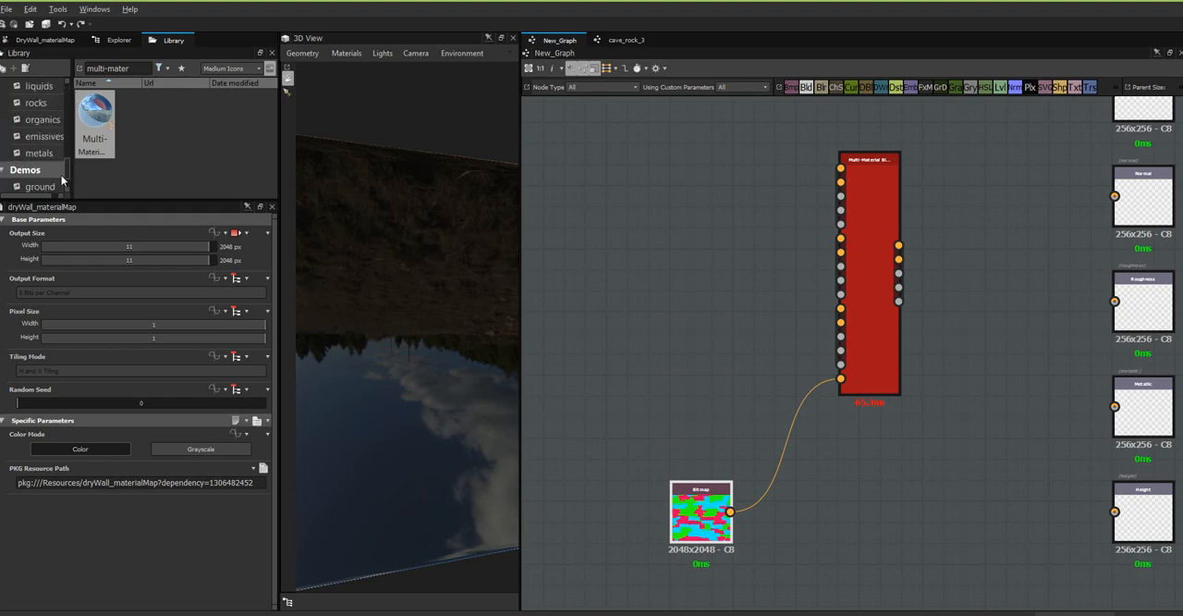
pyautogui.scroll(-1, 52, 159)
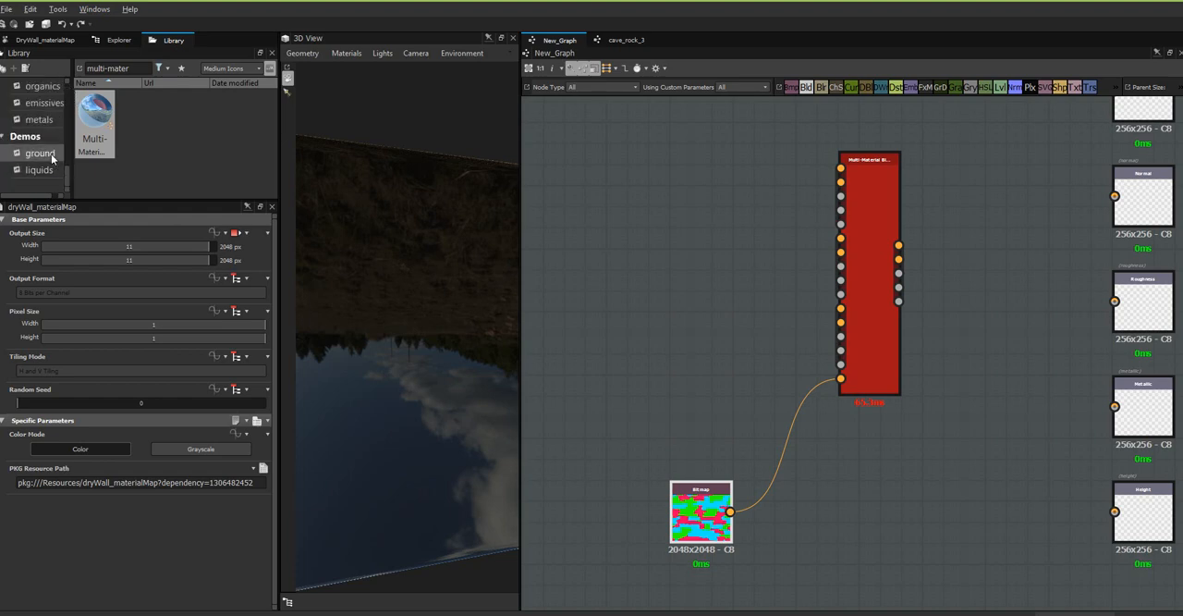
pyautogui.scroll(2, 52, 159)
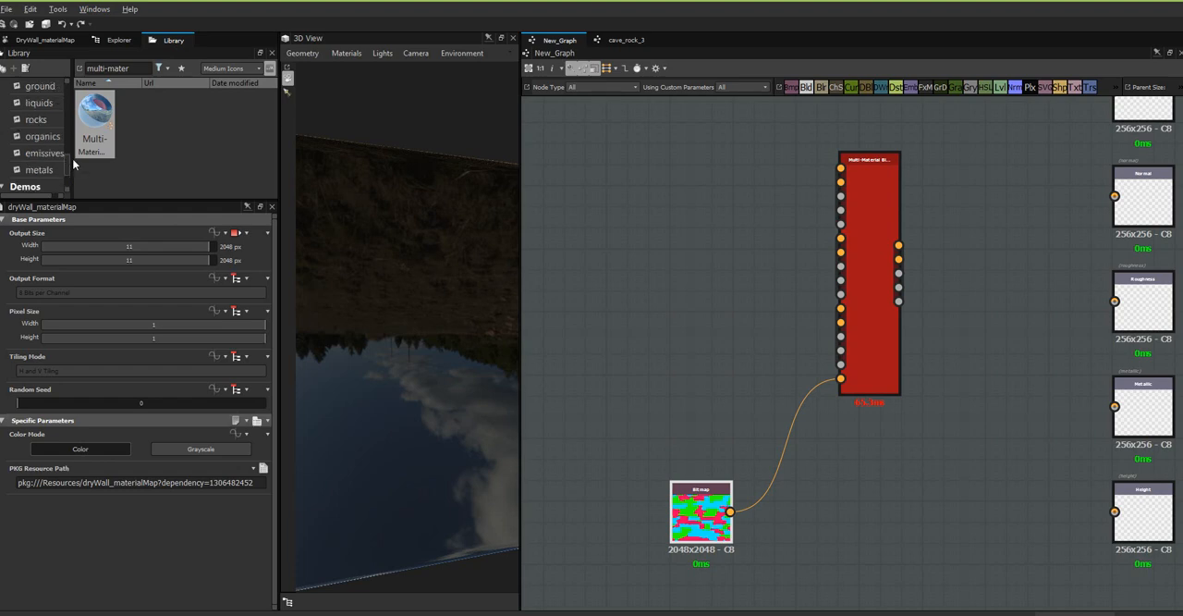
pyautogui.scroll(2, 73, 163)
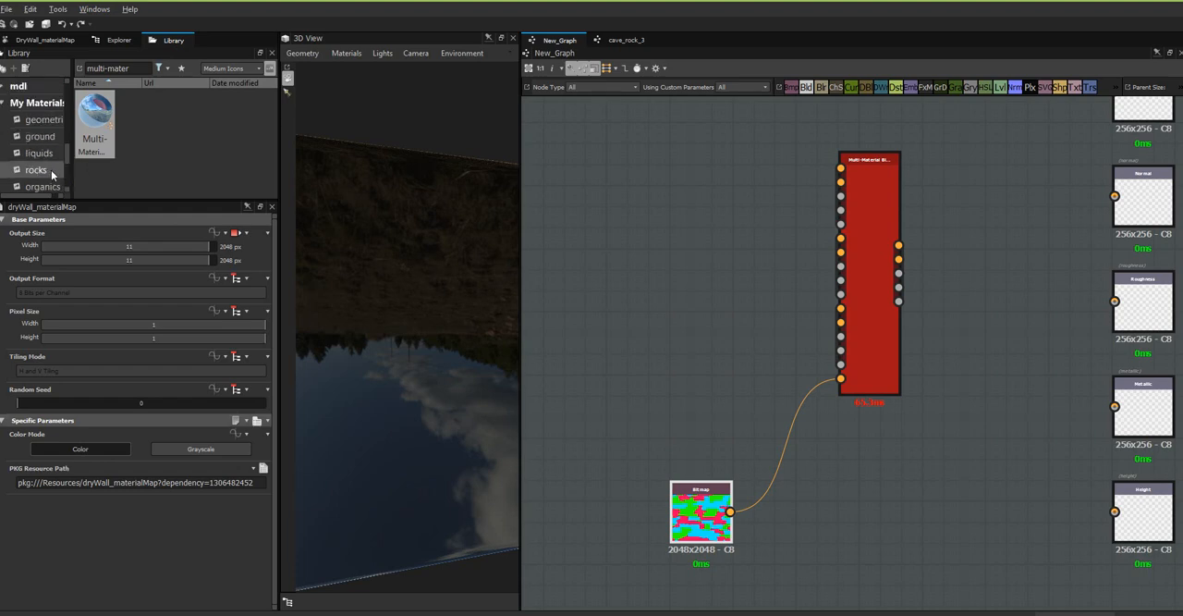
pyautogui.click(51, 172)
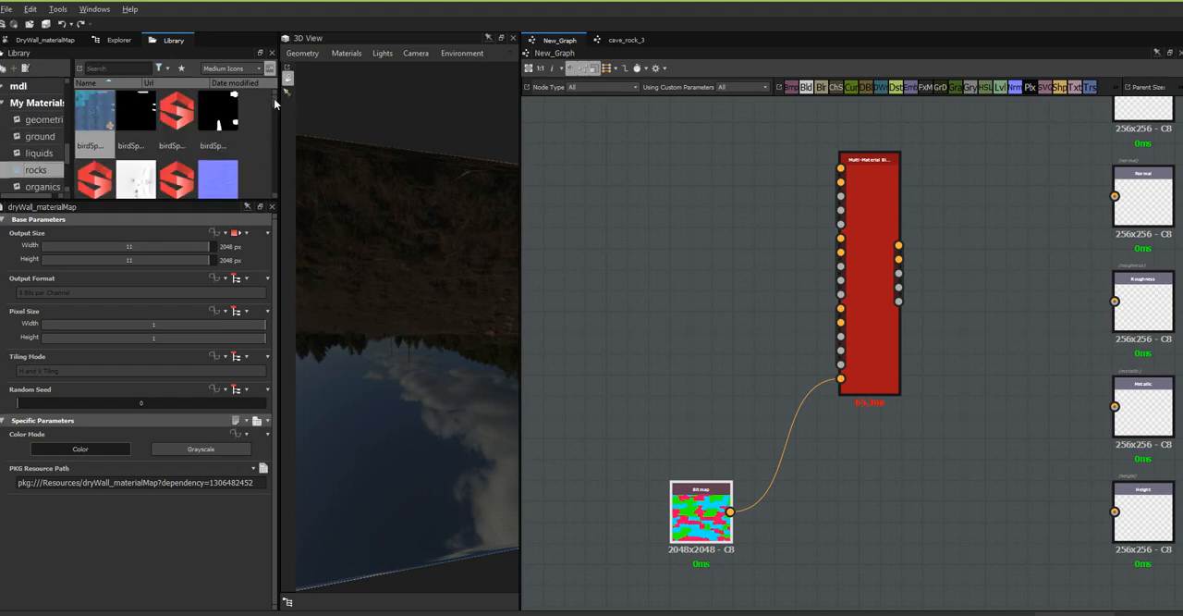
pyautogui.moveTo(274, 98); pyautogui.dragTo(275, 106)
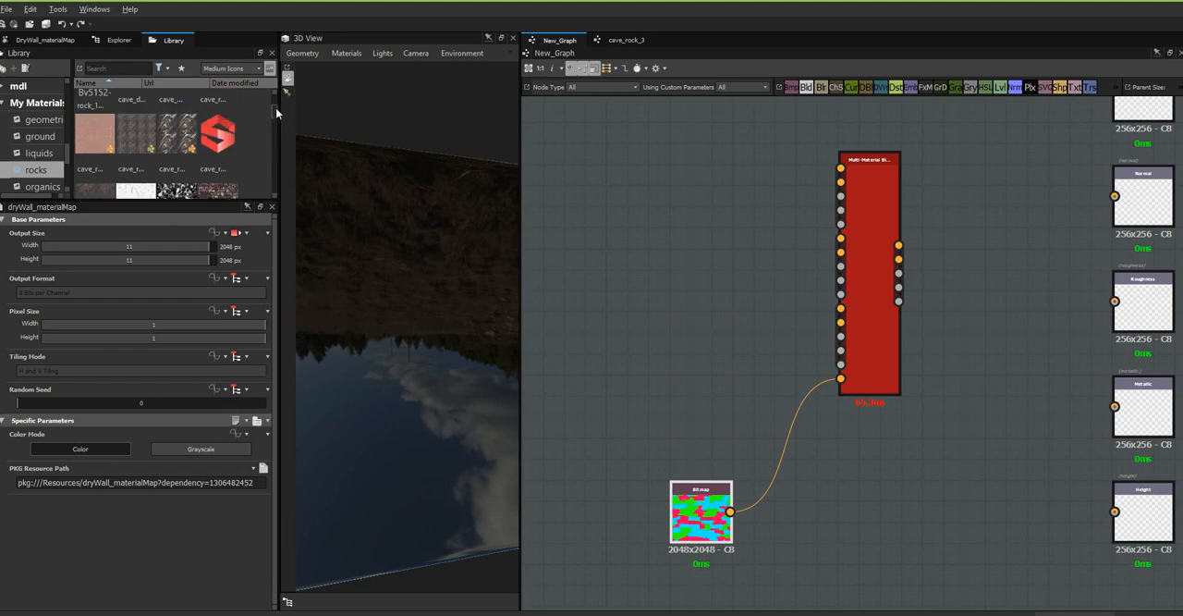
pyautogui.moveTo(97, 142); pyautogui.dragTo(639, 233)
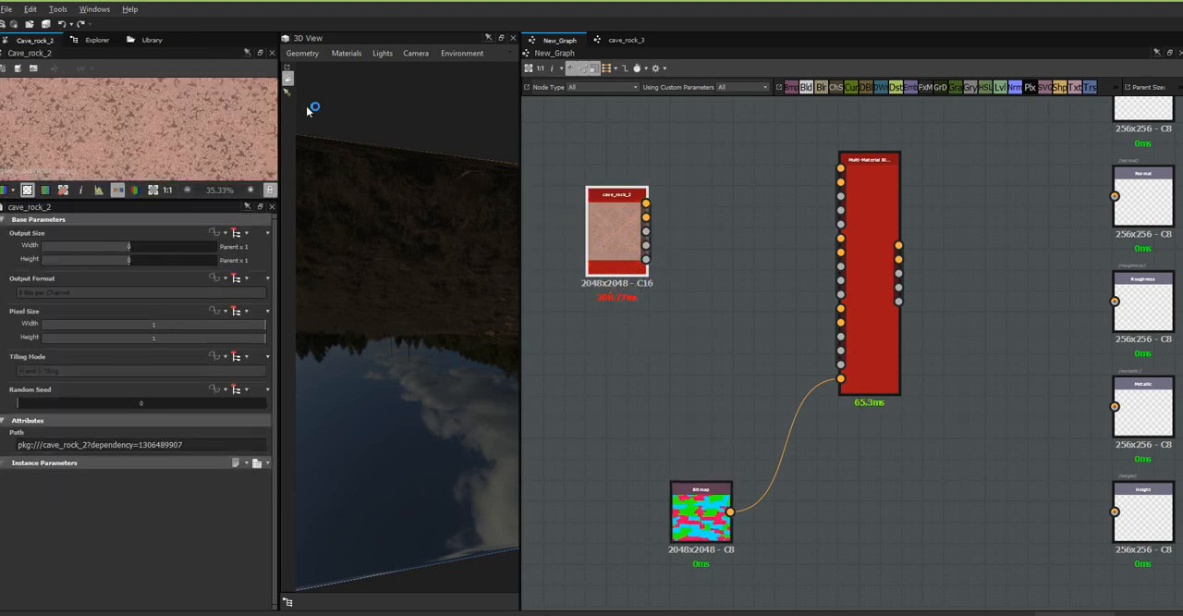
# Add the cave_rock_3 and cave_rock_1 materials from the library, one below and one above the cave_rock_2 node.
pyautogui.click(149, 40)
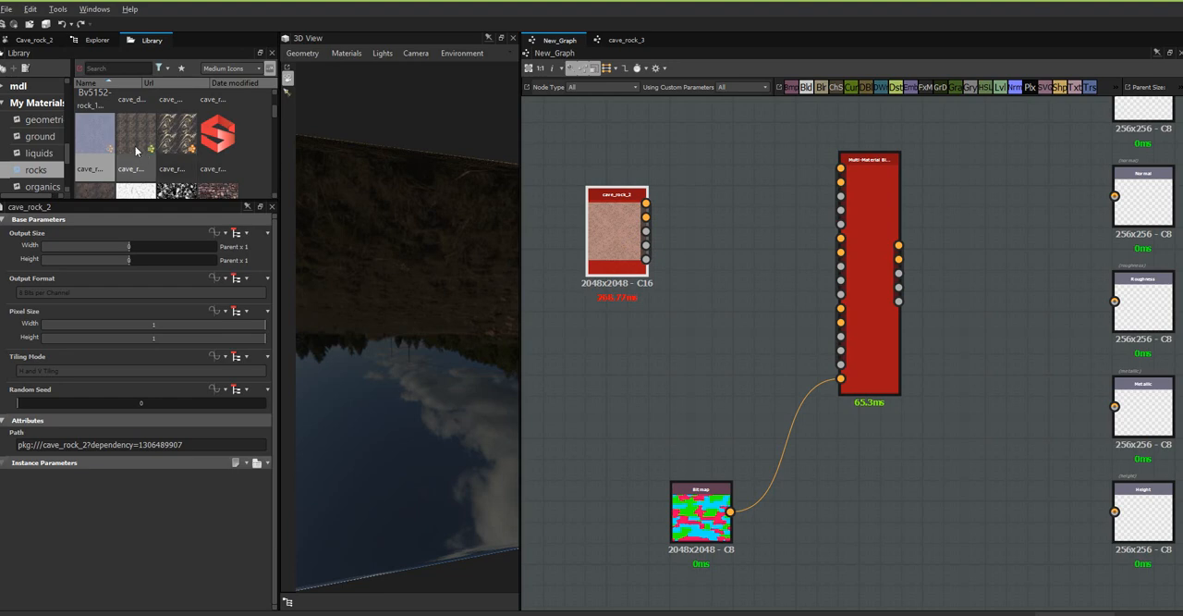
pyautogui.moveTo(175, 137); pyautogui.dragTo(619, 371)
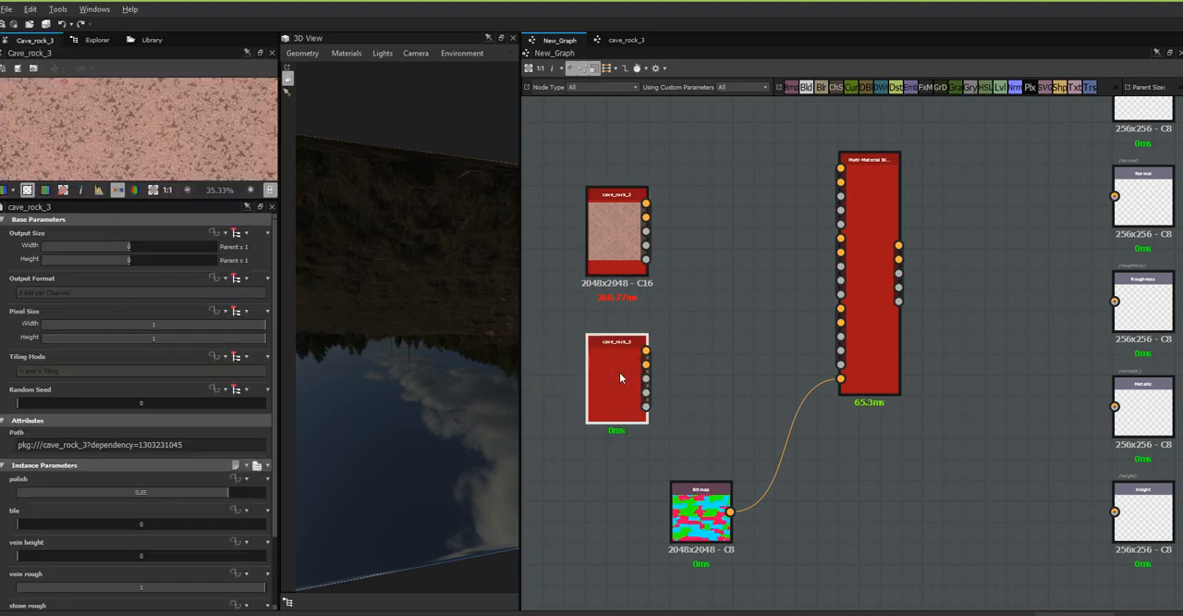
pyautogui.click(150, 39)
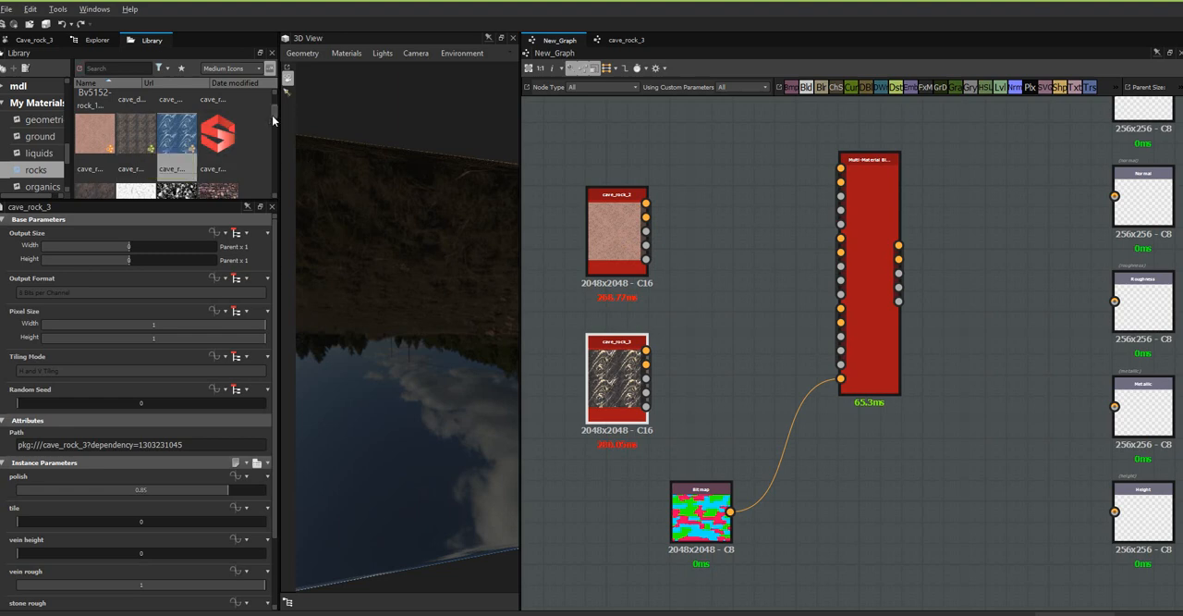
pyautogui.moveTo(273, 115); pyautogui.dragTo(658, 121)
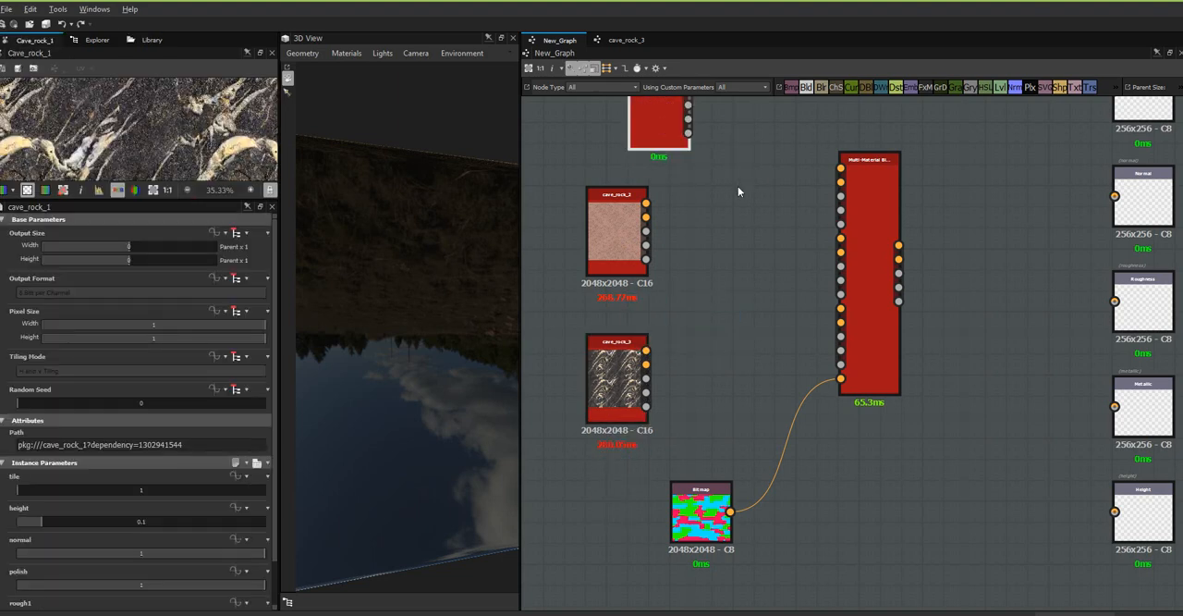
# Connect all outputs of cave_rock_1, cave_rock_2 and cave_rock_3 to the blend node's material #3, #2 and #1 inputs respectively.
pyautogui.moveTo(711, 176); pyautogui.dragTo(775, 265, button='middle')
pyautogui.moveTo(751, 167); pyautogui.dragTo(904, 261)
pyautogui.moveTo(710, 294); pyautogui.dragTo(867, 355)
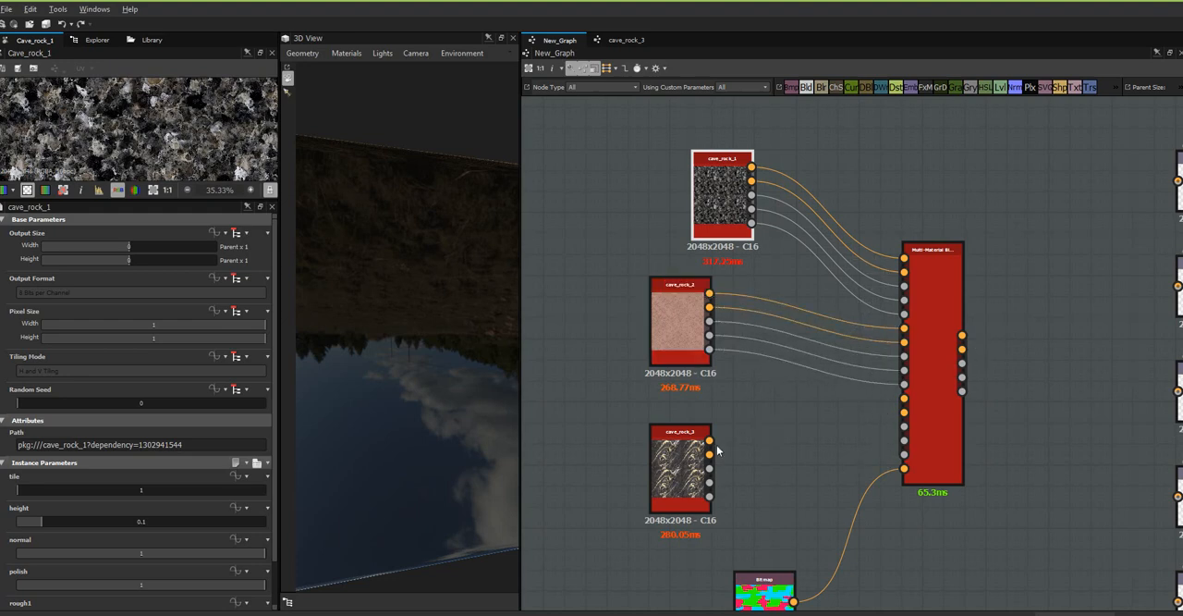
pyautogui.moveTo(709, 439); pyautogui.dragTo(903, 405)
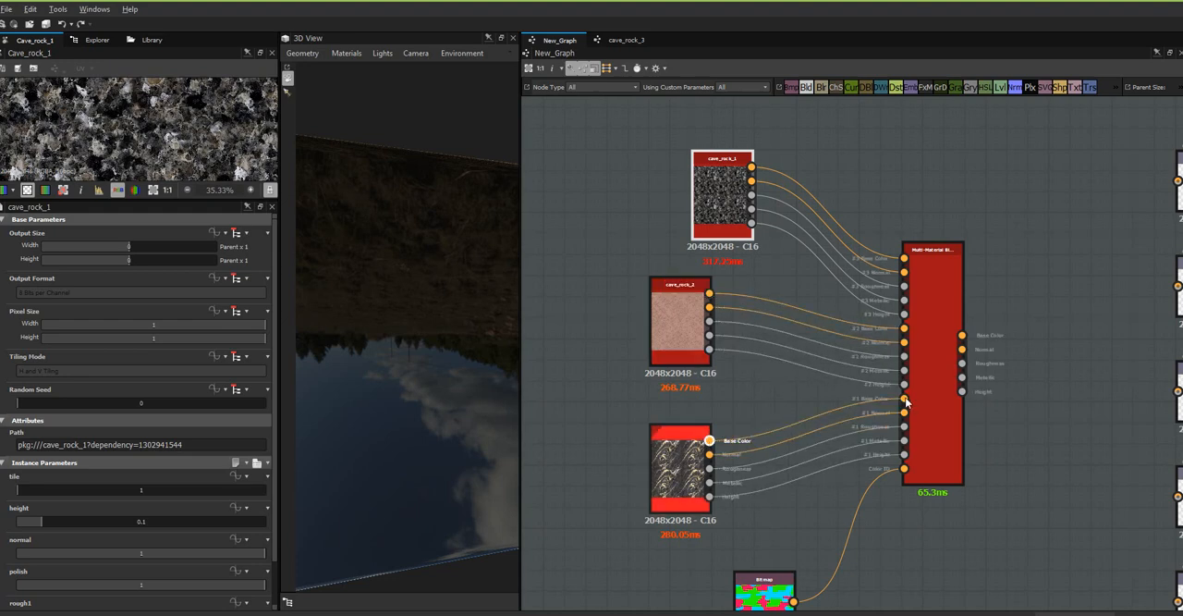
# Arrange the three cave_rock nodes in a compact vertical column close to the Multi-Material Blend node.
pyautogui.moveTo(692, 480); pyautogui.dragTo(796, 480)
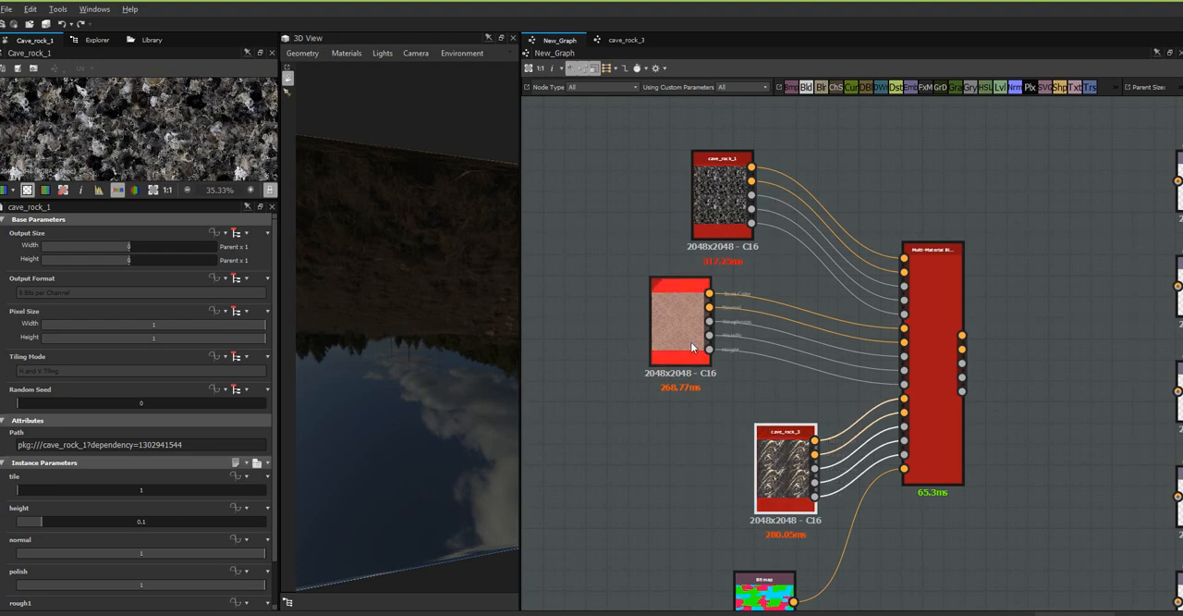
pyautogui.moveTo(684, 337); pyautogui.dragTo(767, 358)
pyautogui.moveTo(726, 215); pyautogui.dragTo(748, 237)
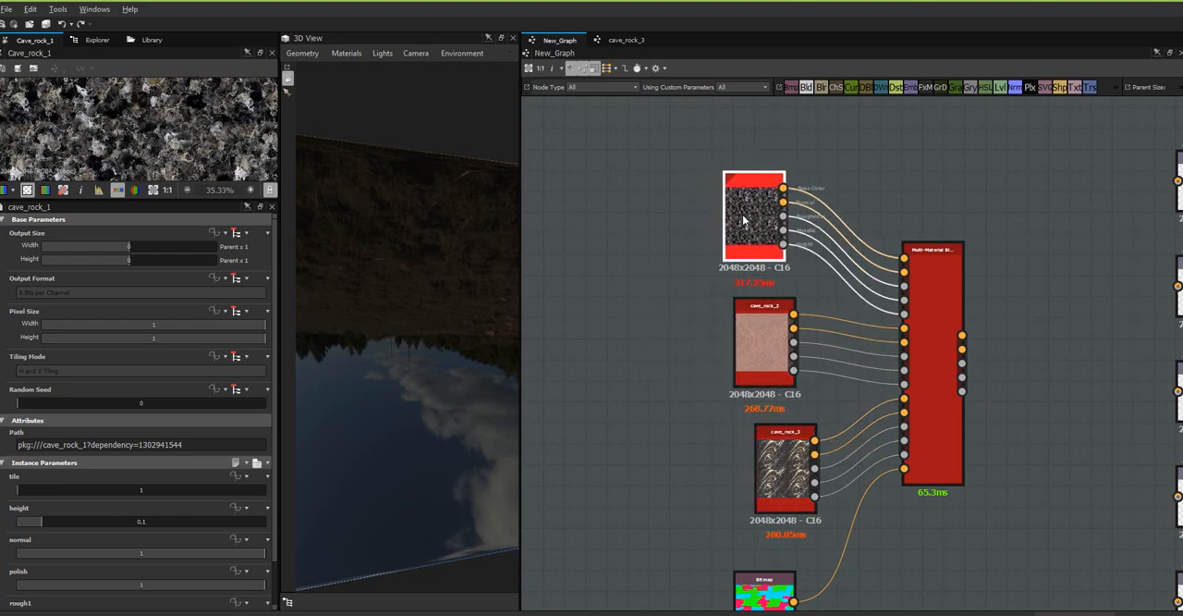
pyautogui.moveTo(1008, 383); pyautogui.dragTo(926, 287, button='middle')
pyautogui.moveTo(635, 253)
pyautogui.mouseDown()
pyautogui.moveTo(656, 271)
pyautogui.moveTo(657, 255)
pyautogui.mouseUp()
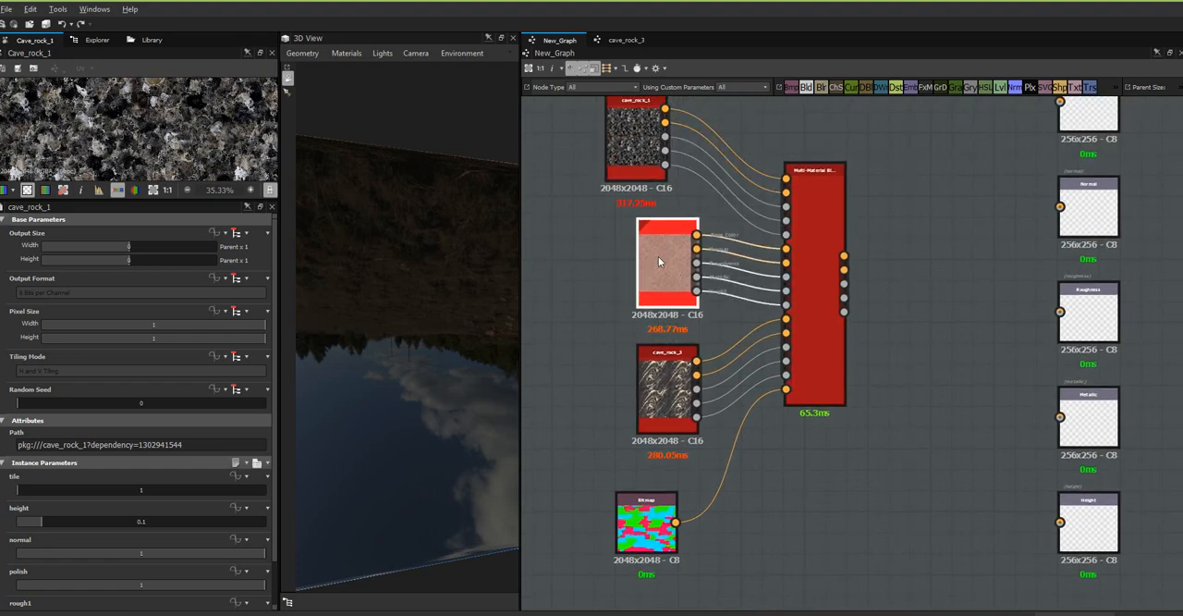
pyautogui.moveTo(647, 155); pyautogui.dragTo(657, 162)
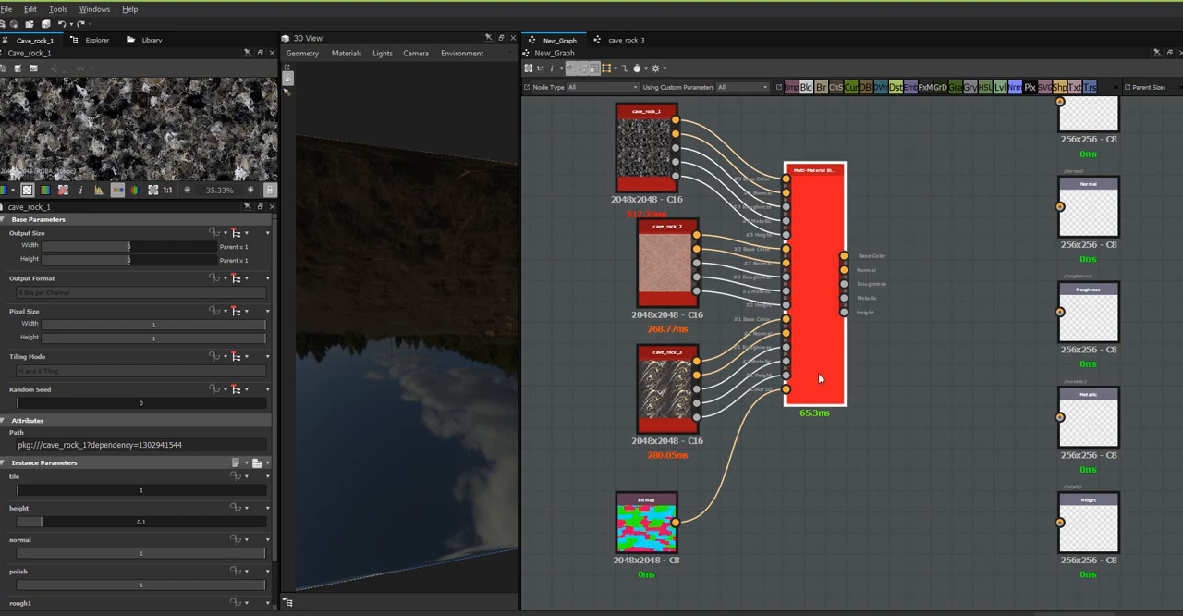
pyautogui.moveTo(647, 156); pyautogui.dragTo(668, 157)
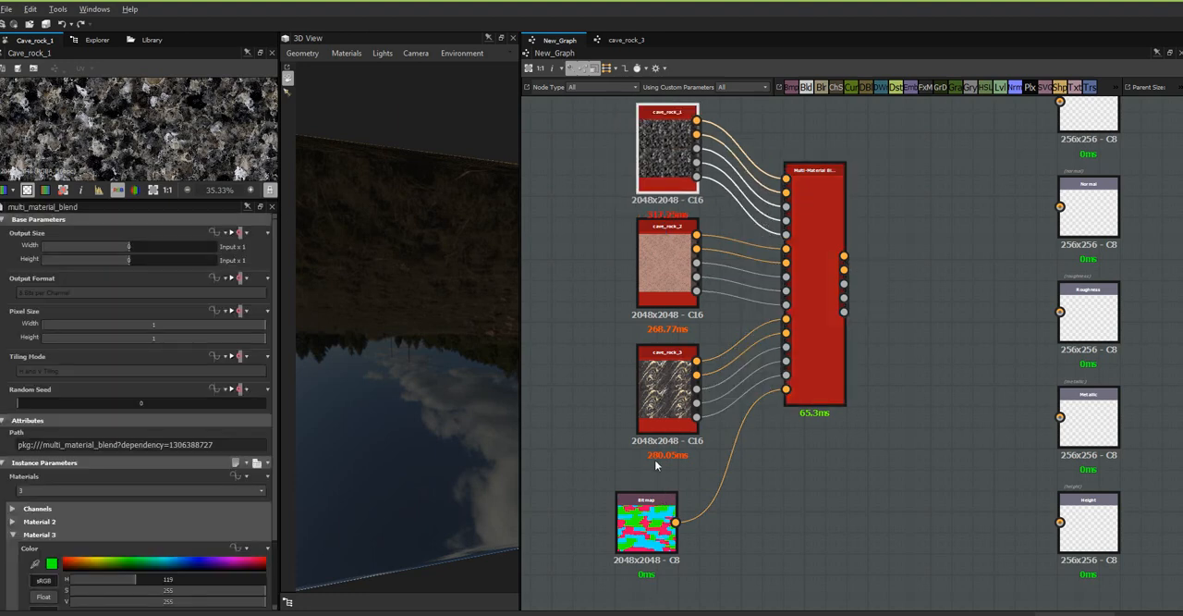
# Expand the Material 2 parameters of the Multi-Material Blend node so both Material 2 and Material 3 colour settings are accessible.
pyautogui.moveTo(273, 475); pyautogui.dragTo(273, 547)
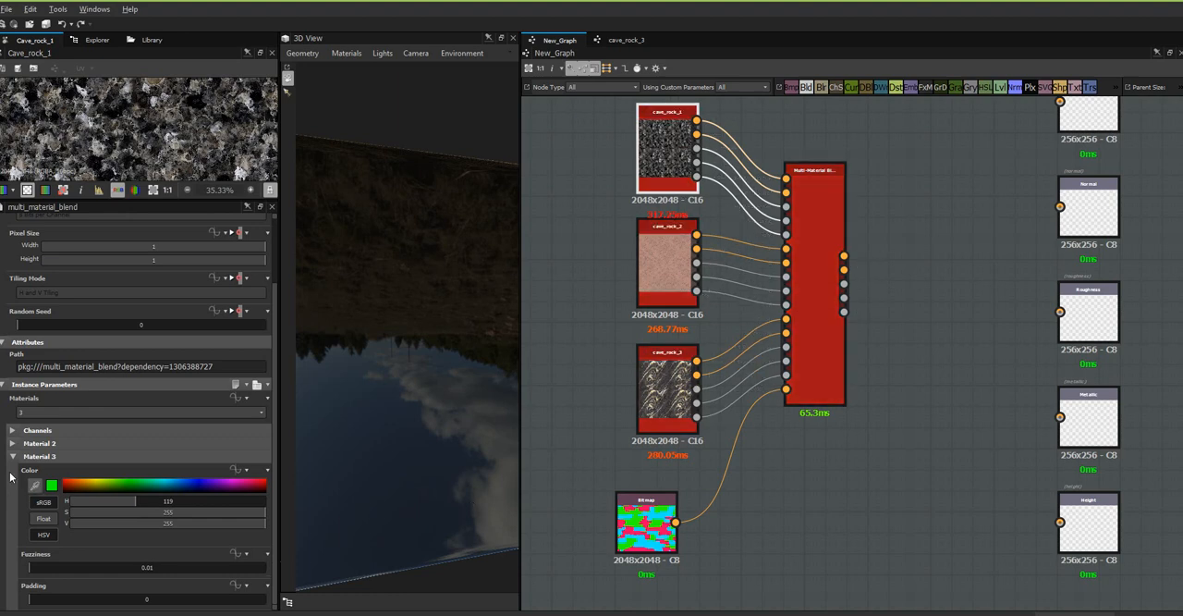
pyautogui.click(14, 444)
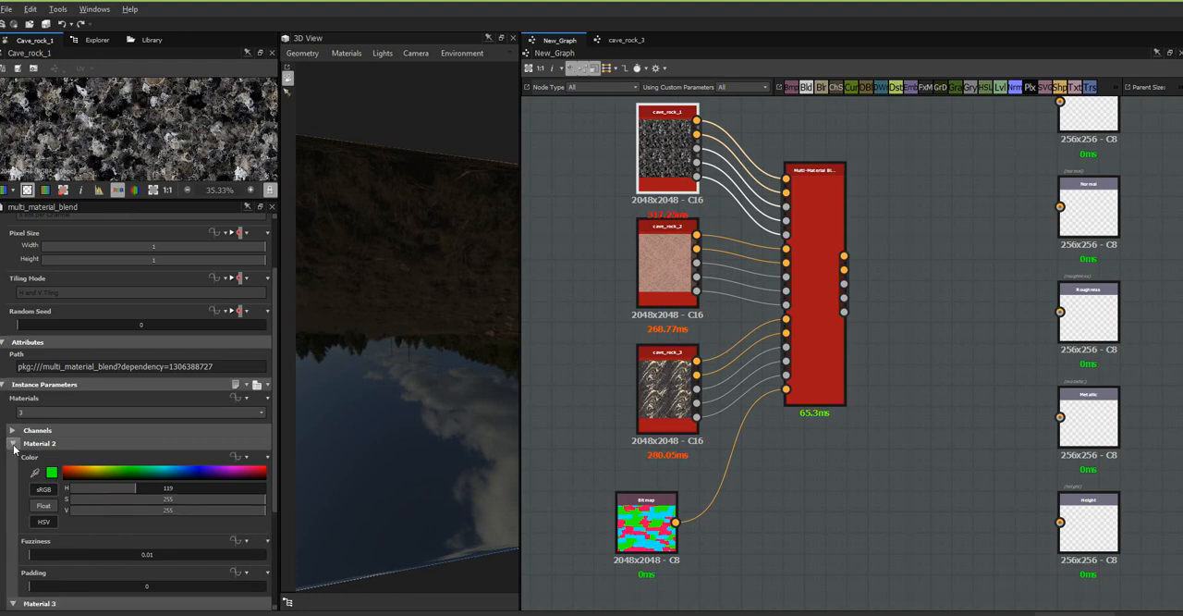
pyautogui.moveTo(275, 426); pyautogui.dragTo(279, 507)
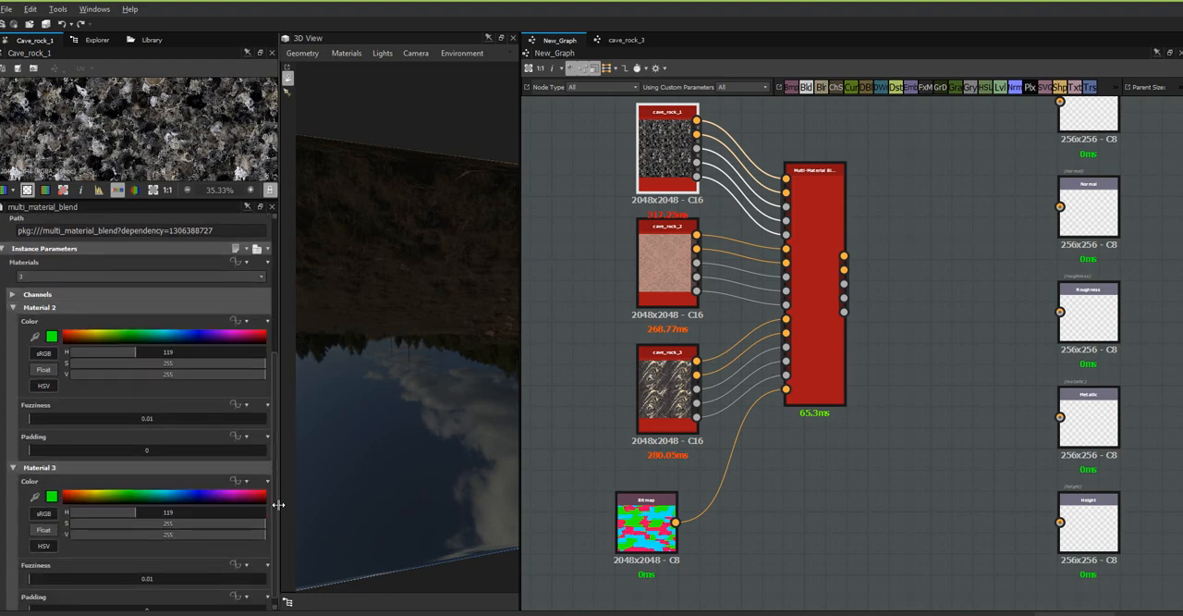
# Display the dryWall_materialMap bitmap in an enlarged 2D view and move its node slightly lower in the graph.
pyautogui.click(646, 531)
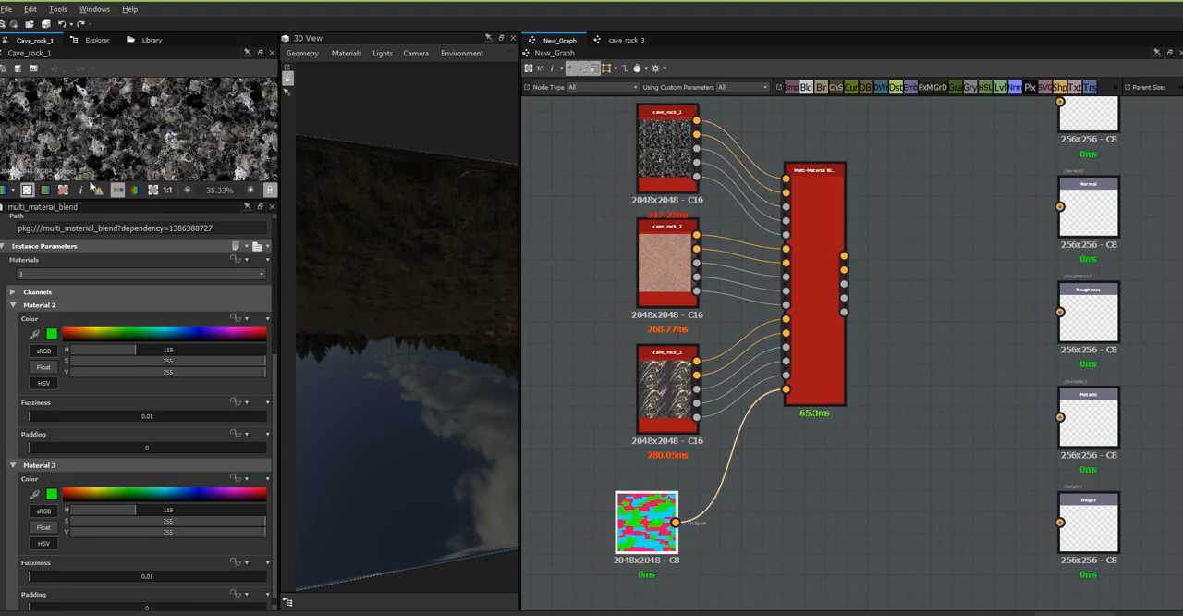
pyautogui.doubleClick(651, 523)
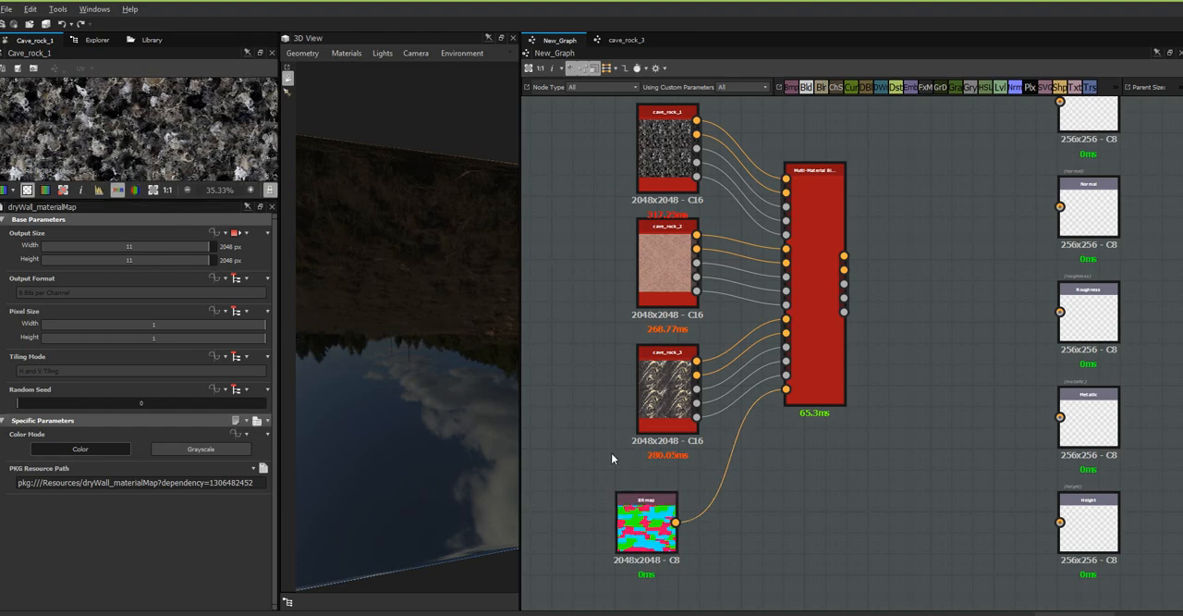
pyautogui.click(646, 532)
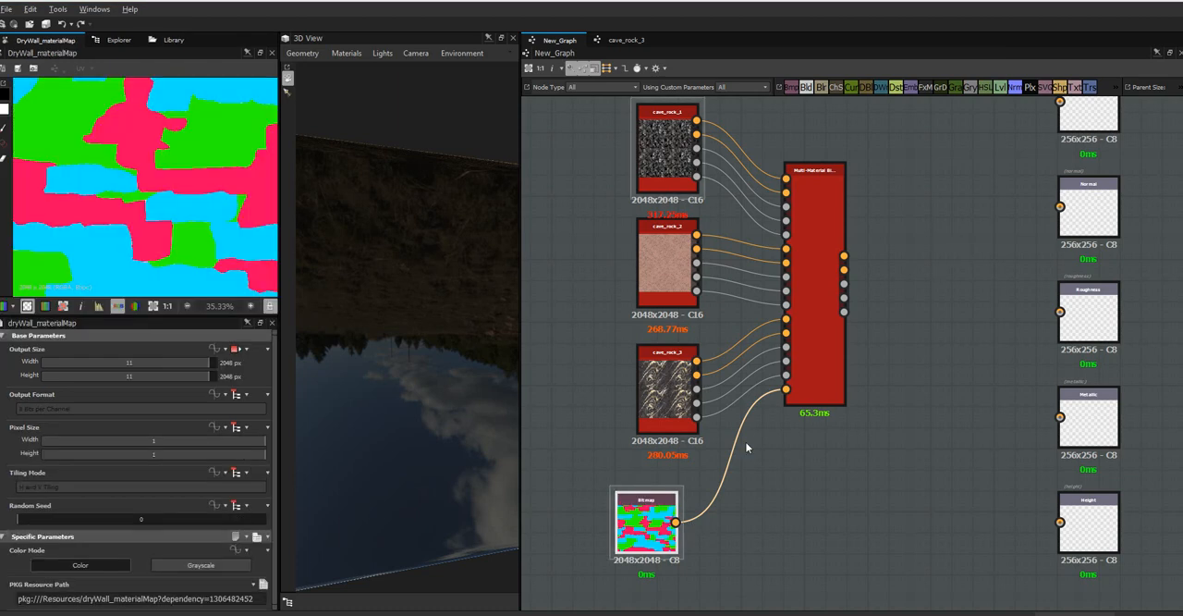
pyautogui.moveTo(649, 545); pyautogui.dragTo(658, 566)
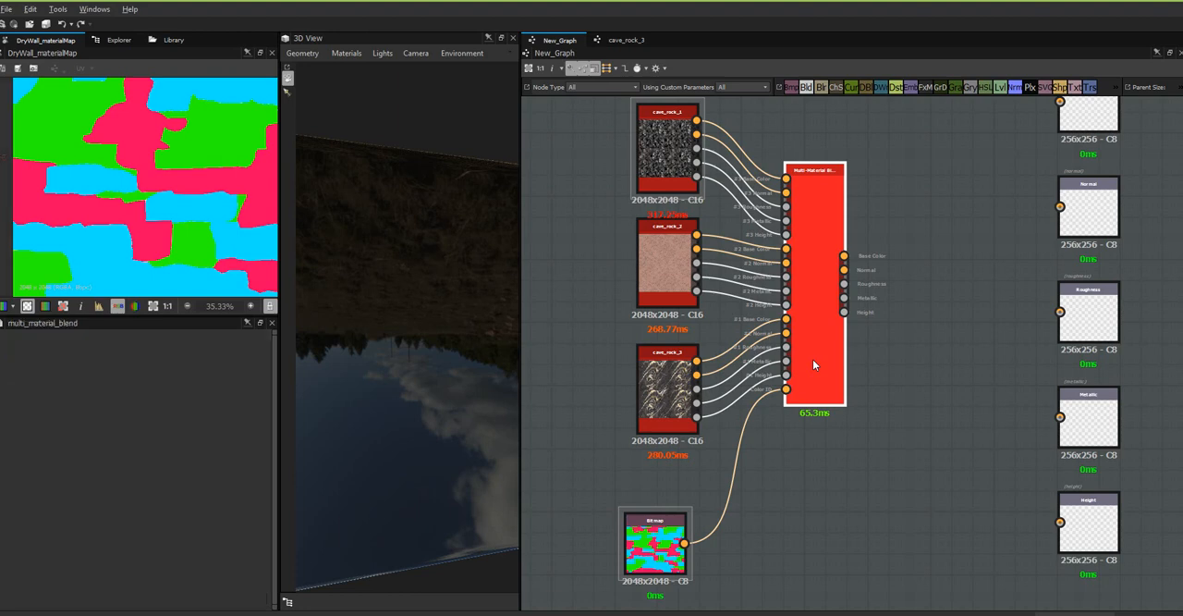
# Set the Multi-Material Blend node's Material 2 colour by sampling a pink-red area of the dry wall material map.
pyautogui.click(813, 362)
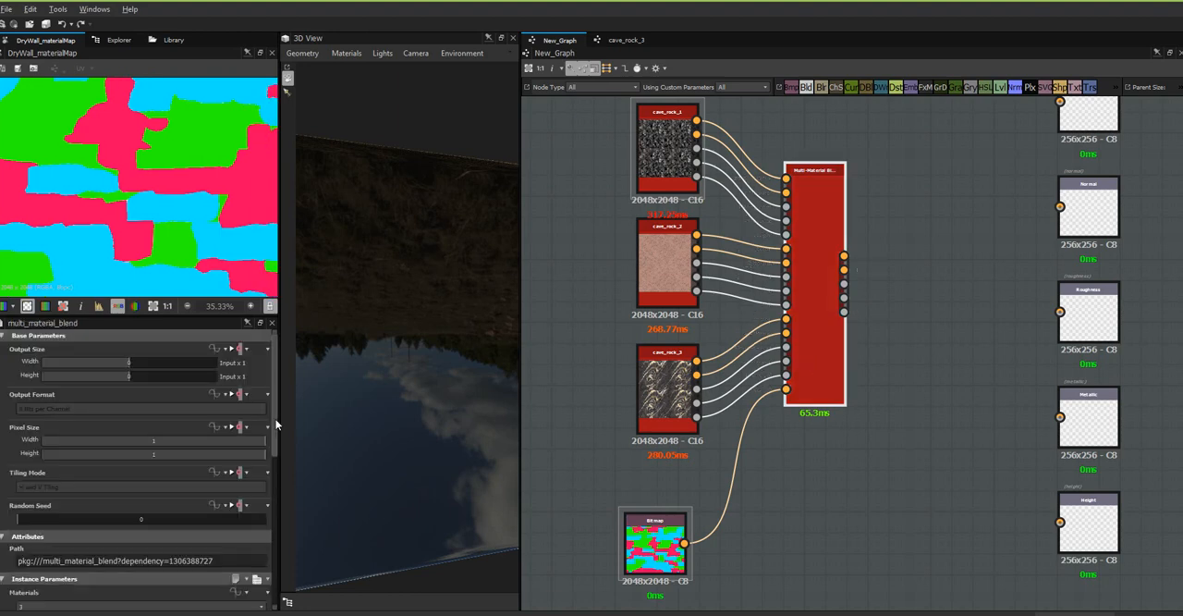
pyautogui.moveTo(276, 420); pyautogui.dragTo(284, 538)
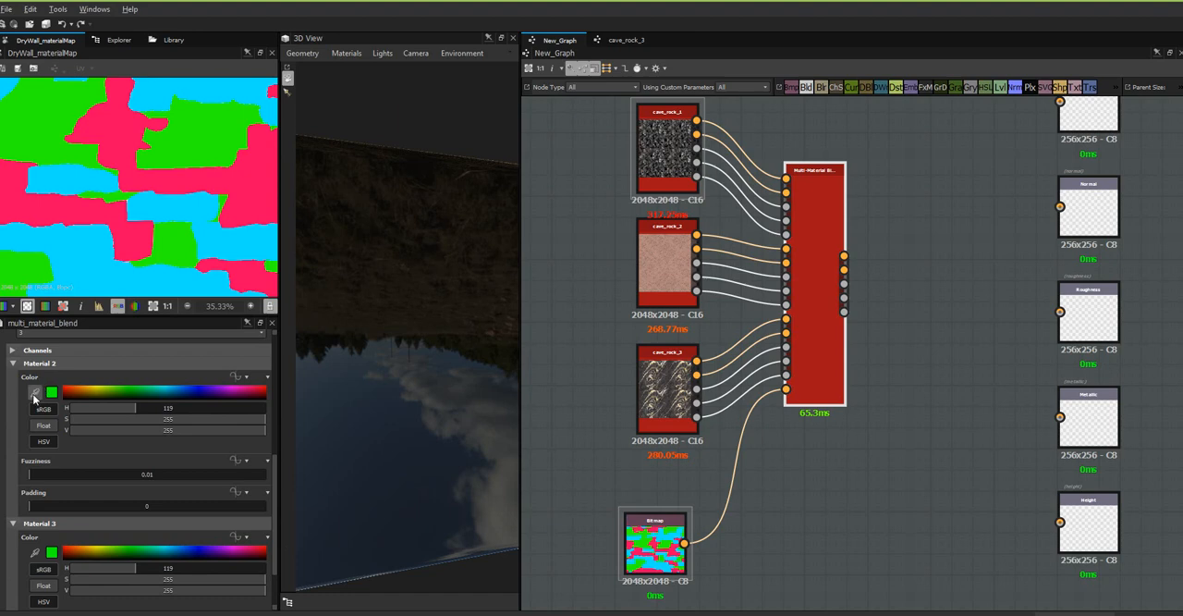
pyautogui.click(36, 395)
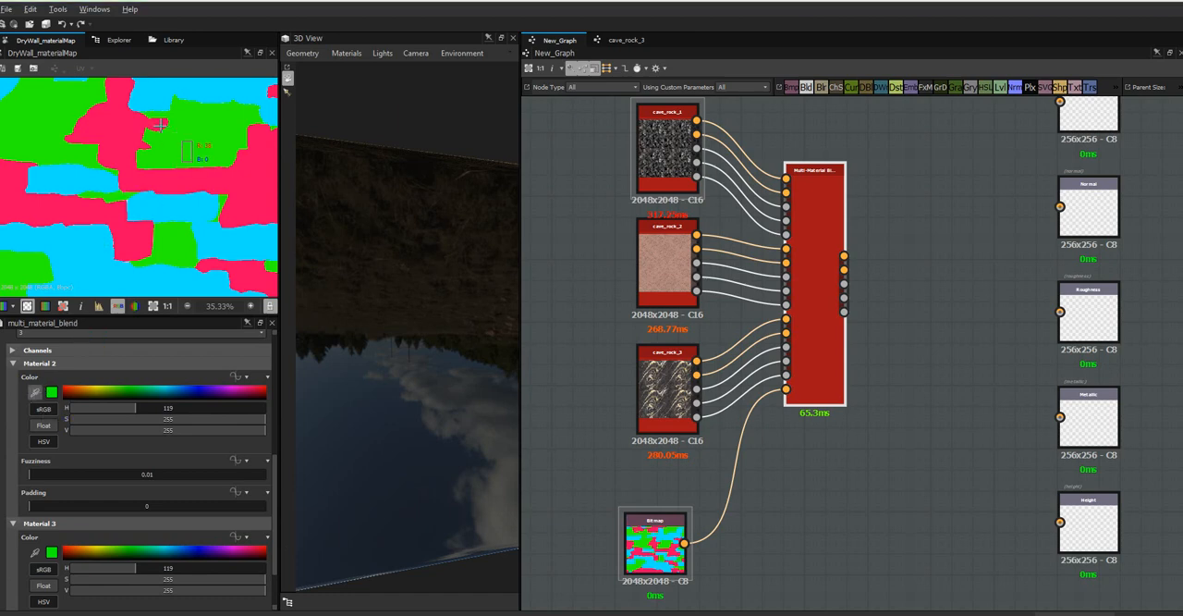
pyautogui.click(111, 119)
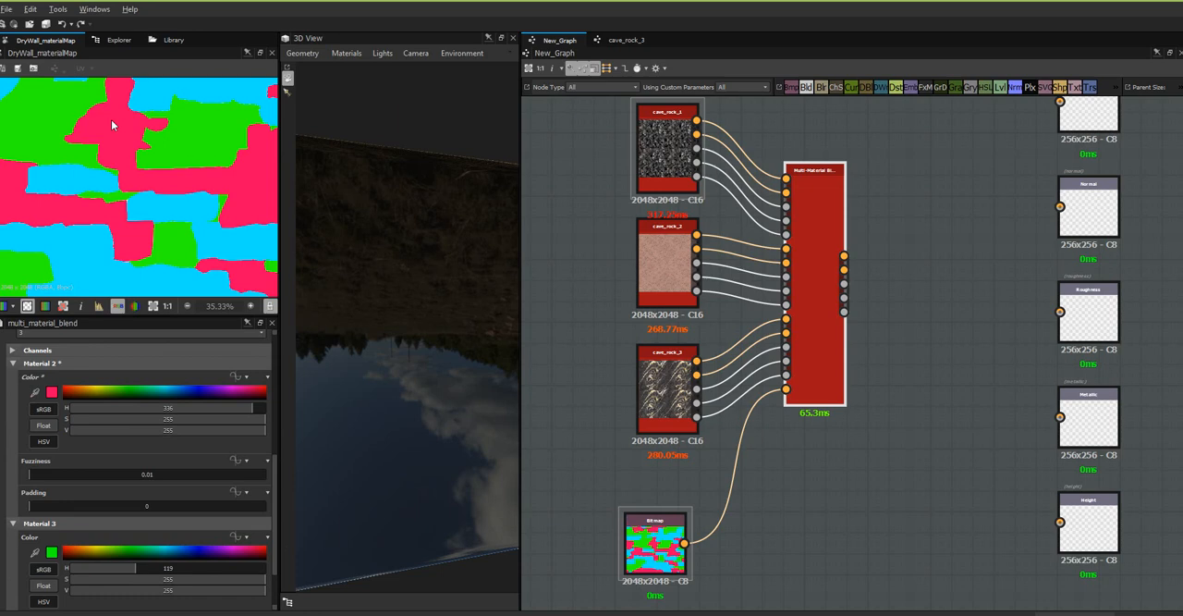
# Connect the Multi-Material Blend node's Base Color, Normal, Roughness, Metallic and Height outputs to the matching graph output nodes.
pyautogui.rightClick(954, 370)
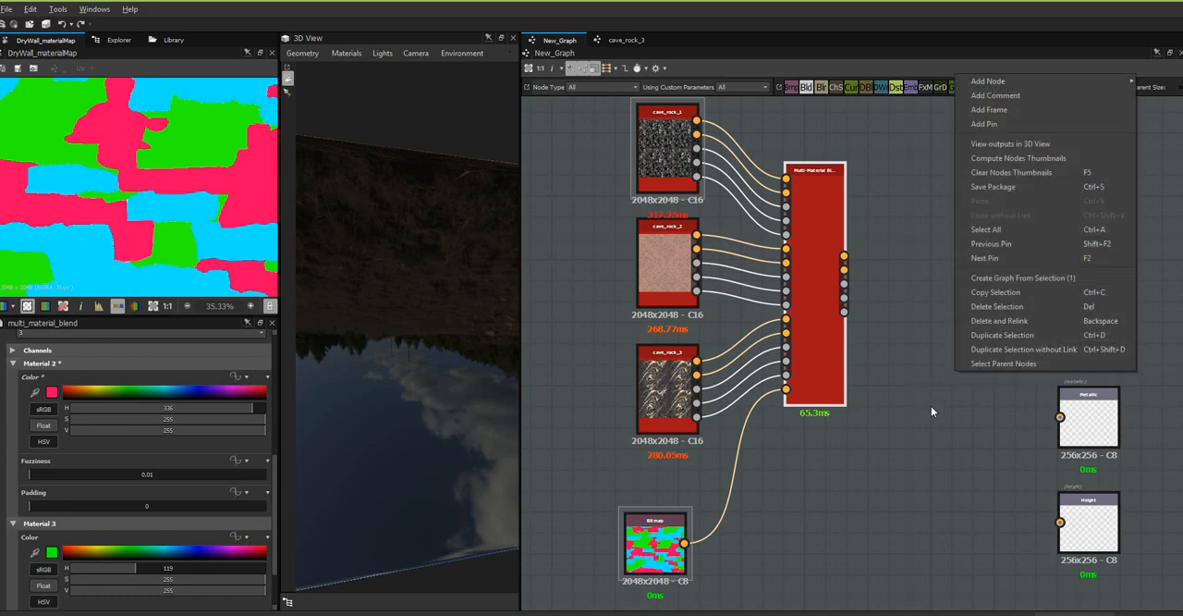
pyautogui.click(929, 389)
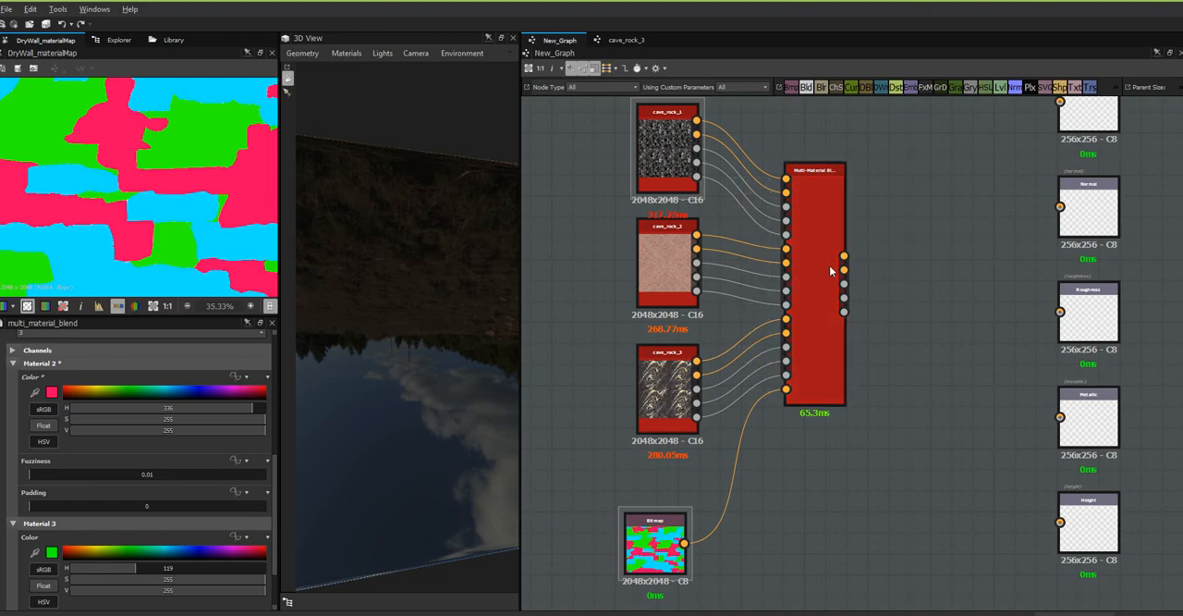
pyautogui.keyDown('shift'); pyautogui.moveTo(843, 256); pyautogui.dragTo(1060, 102); pyautogui.keyUp('shift')
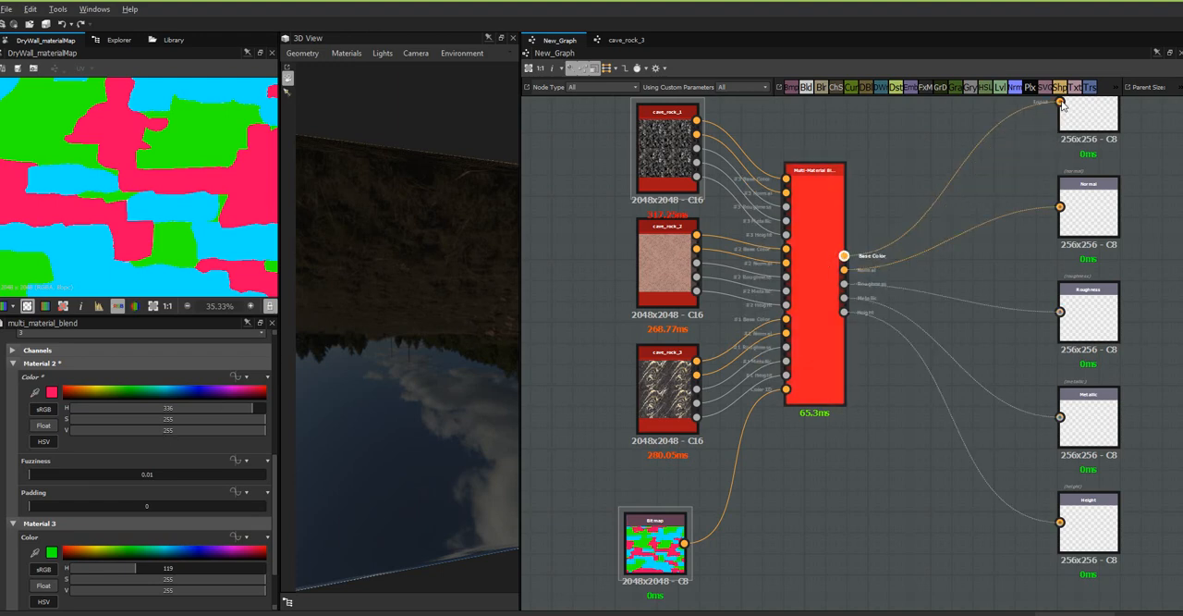
pyautogui.click(889, 490)
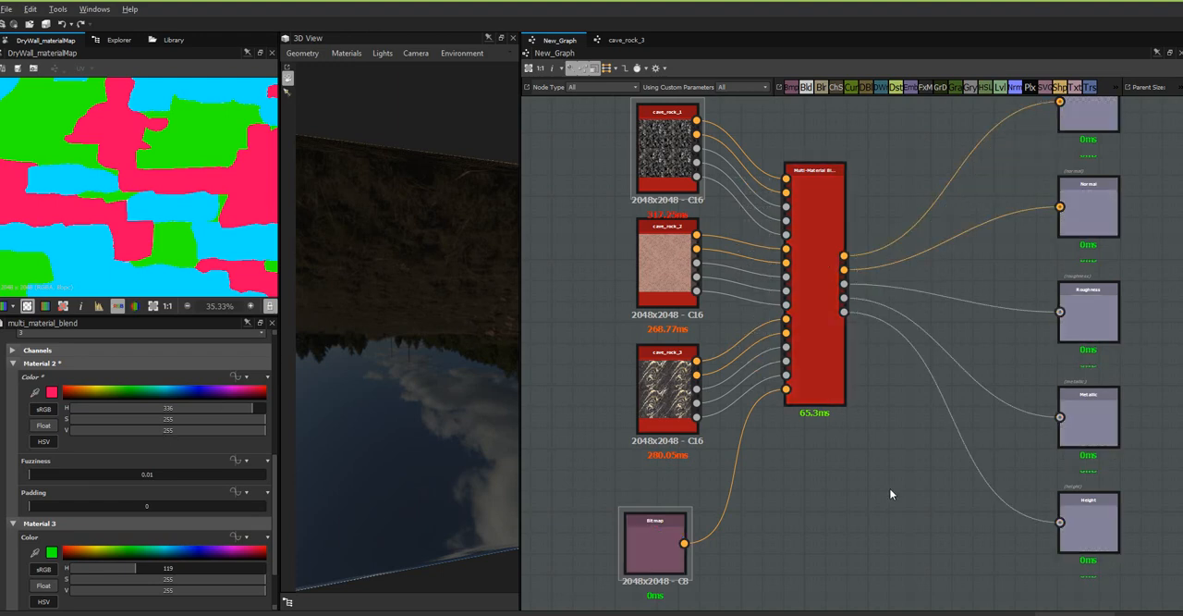
pyautogui.rightClick(890, 487)
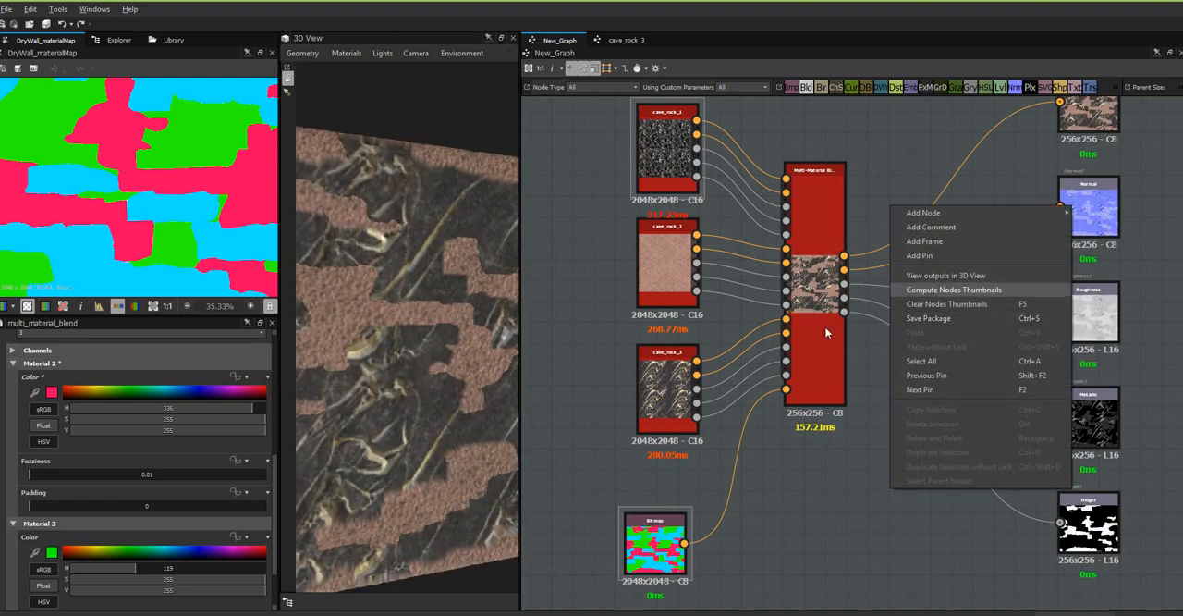
pyautogui.click(806, 527)
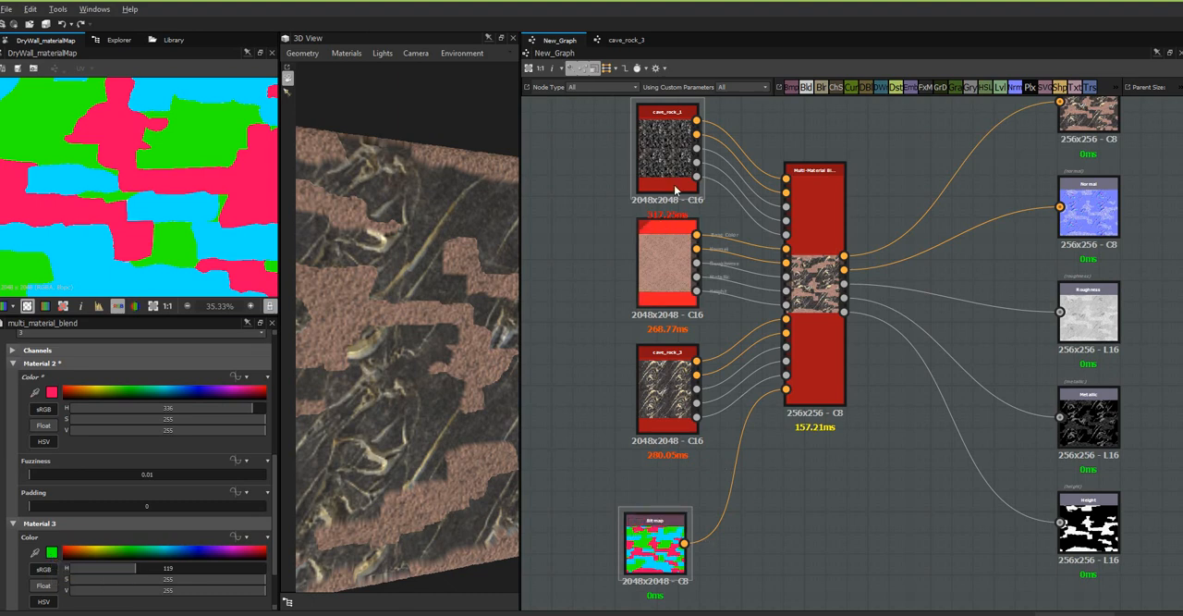
# Set the Multi-Material Blend node's Material 3 colour by sampling a green area of the dry wall material map.
pyautogui.click(823, 366)
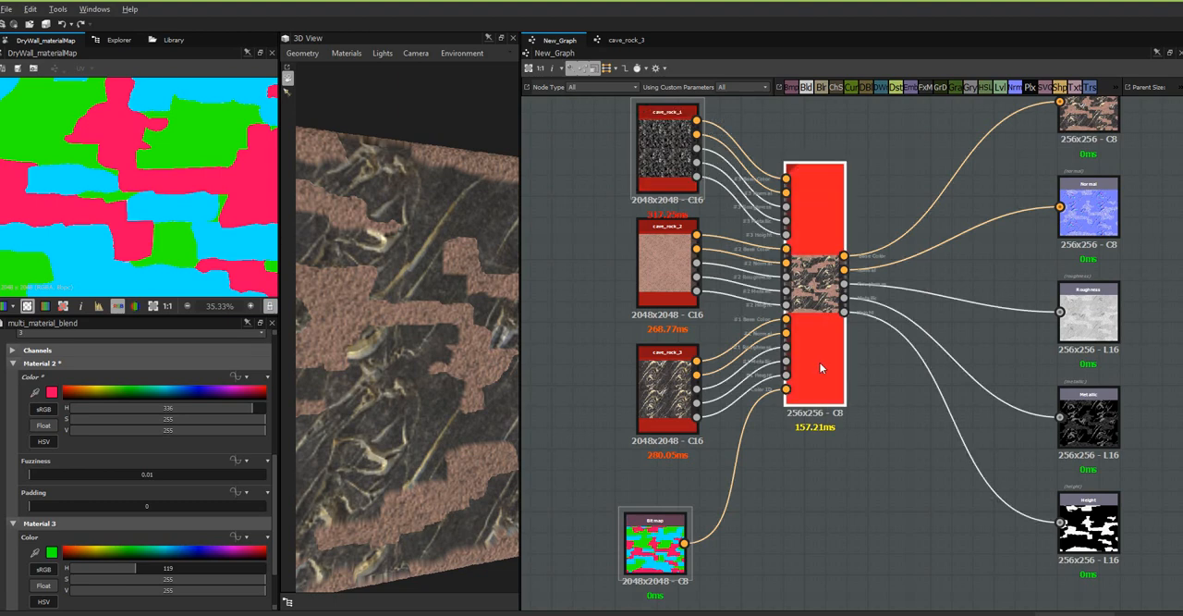
pyautogui.click(34, 554)
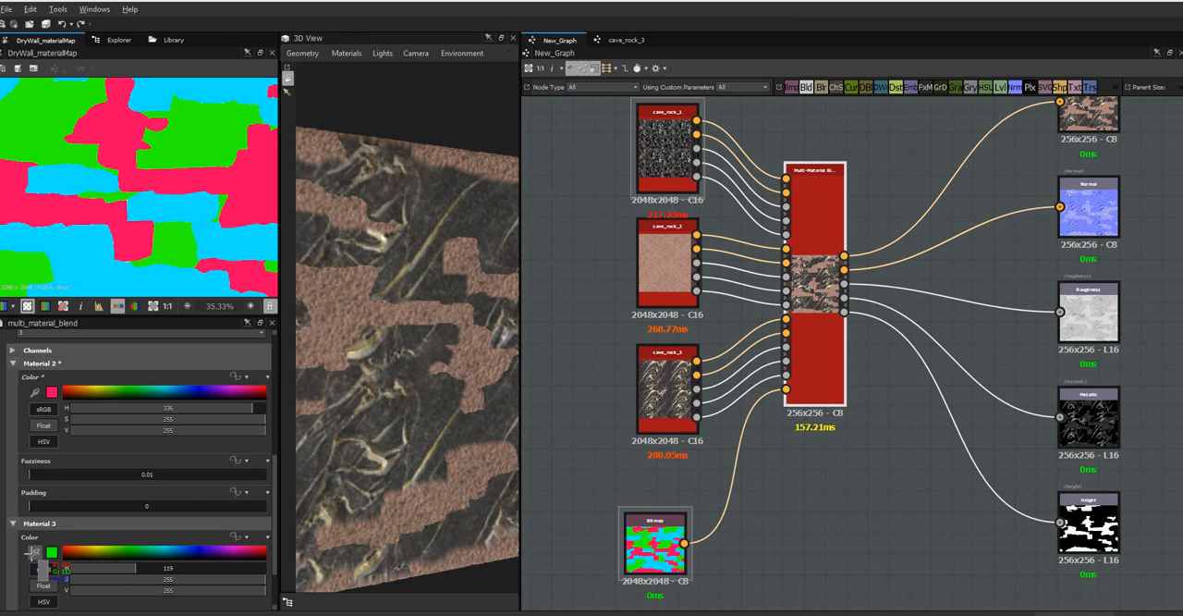
pyautogui.click(196, 132)
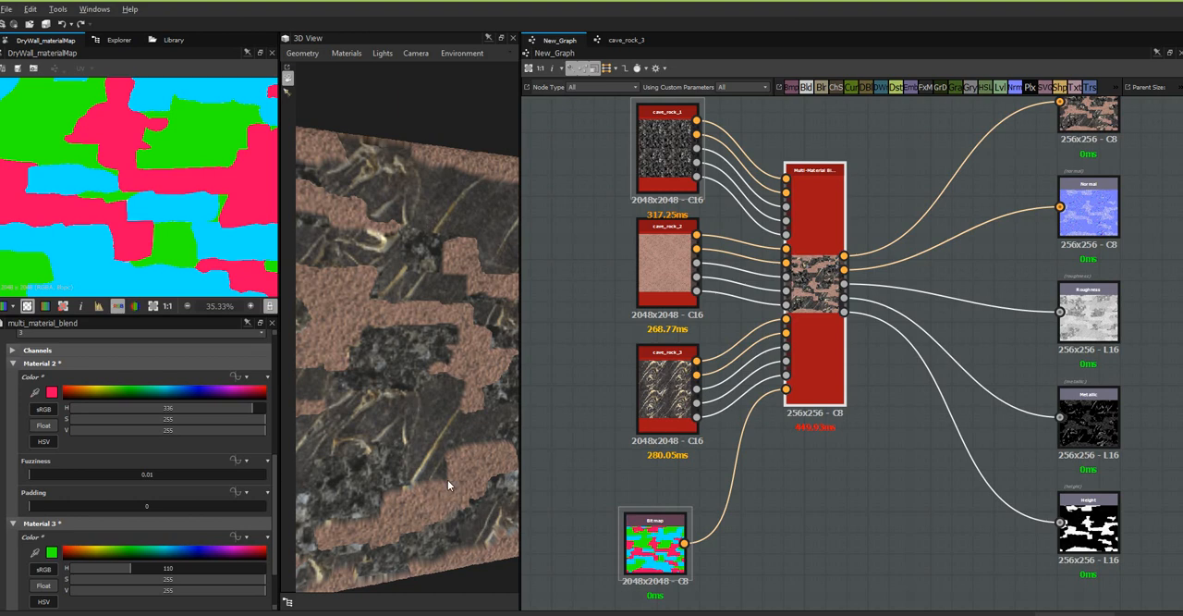
pyautogui.moveTo(451, 479); pyautogui.dragTo(402, 479)
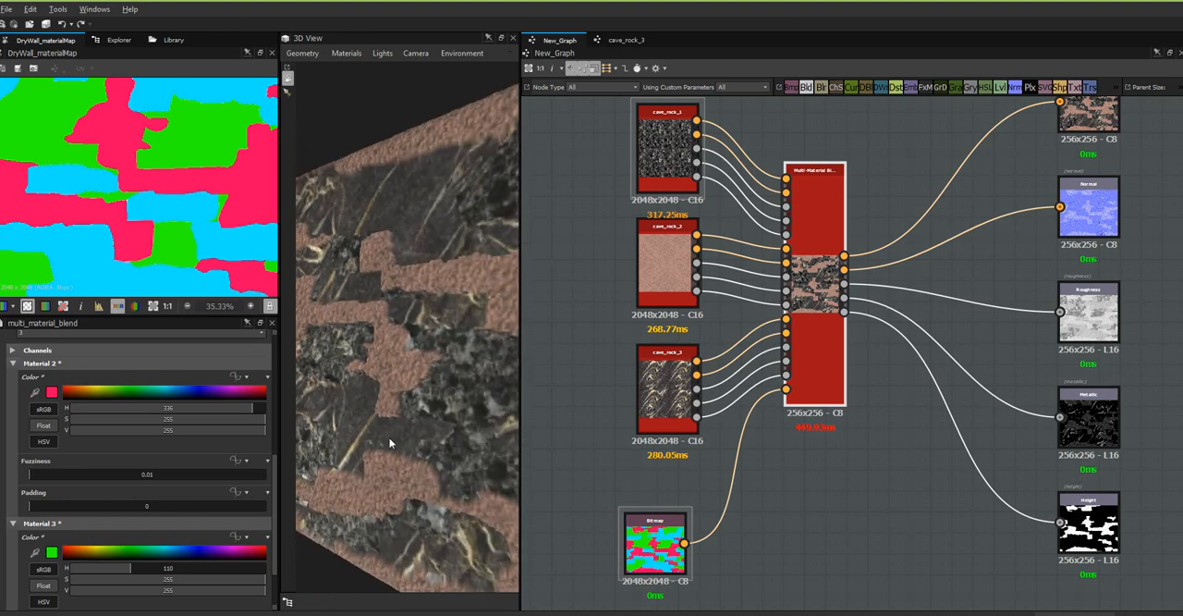
pyautogui.moveTo(389, 440); pyautogui.dragTo(379, 493)
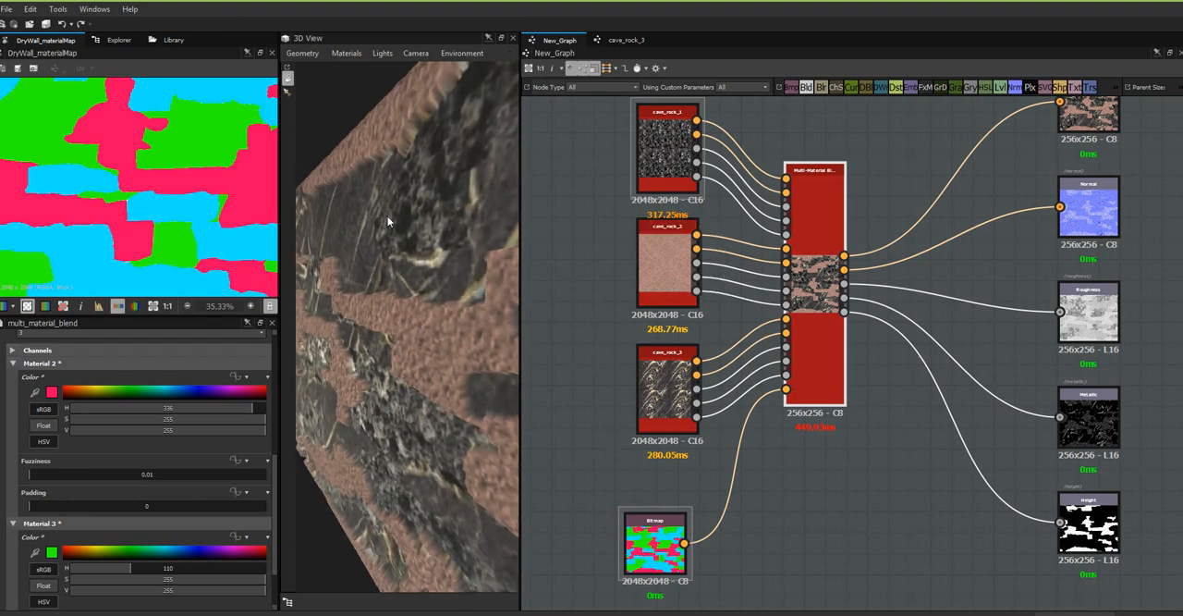
# Open the cave_rock_1 node's parameters and move the material map bitmap node up, in line below the cave_rock nodes.
pyautogui.click(657, 148)
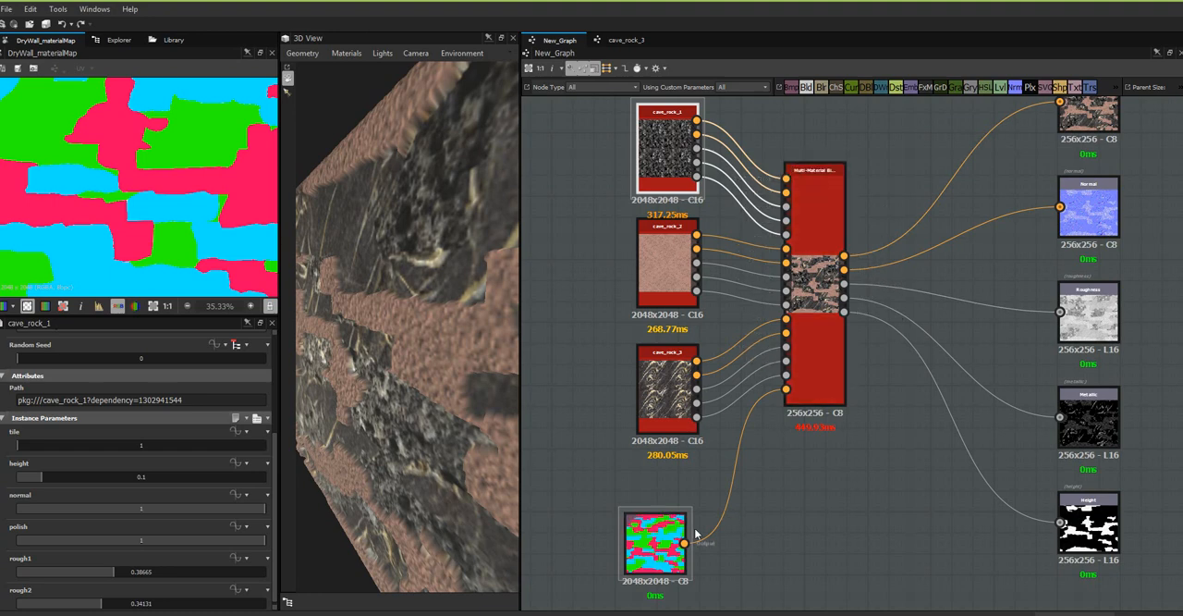
pyautogui.moveTo(662, 549); pyautogui.dragTo(671, 522)
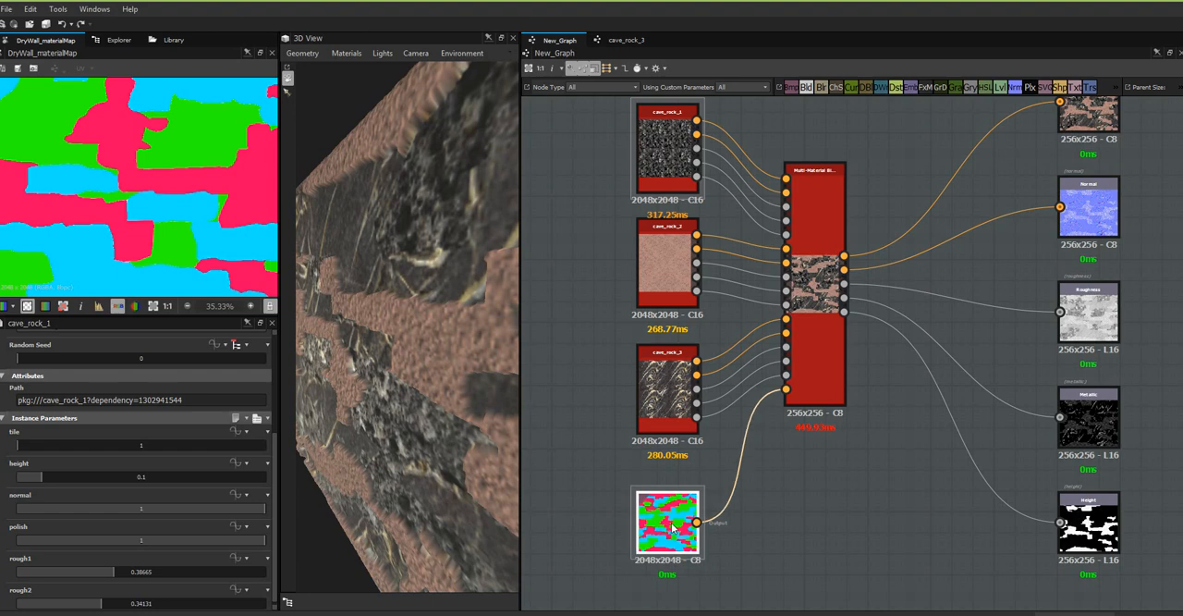